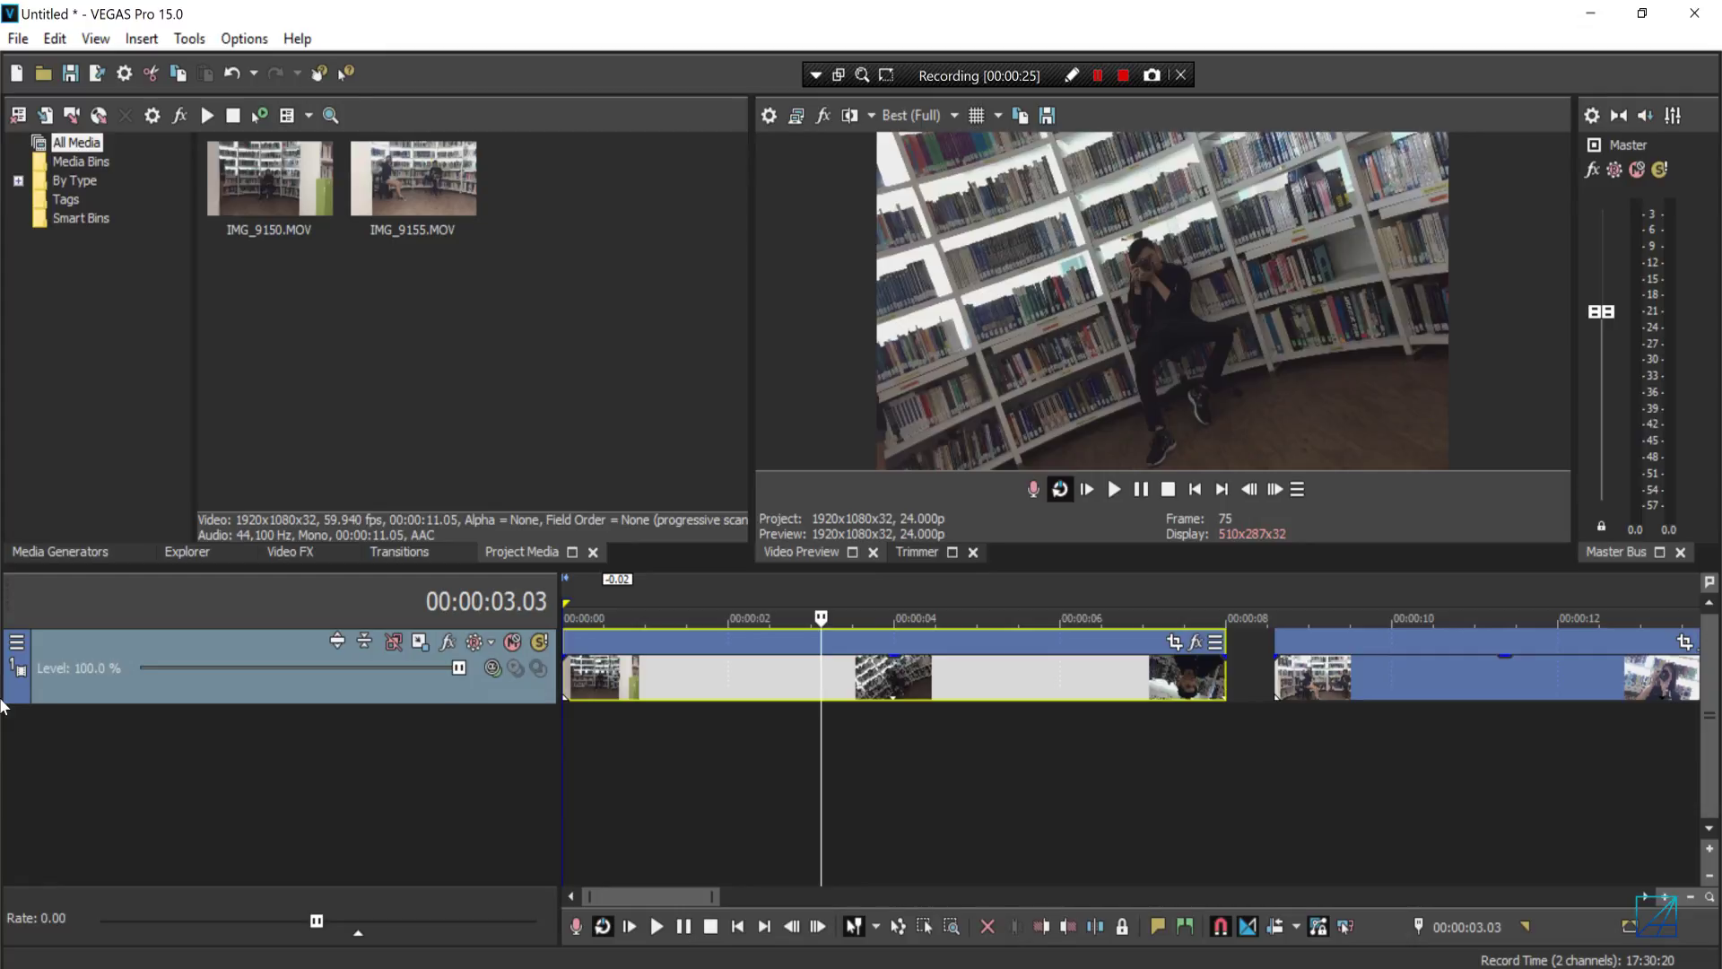
Preview the first clip at around 3.14, 4.02 and 4.19 seconds
scroll(786, 864, down, 3)
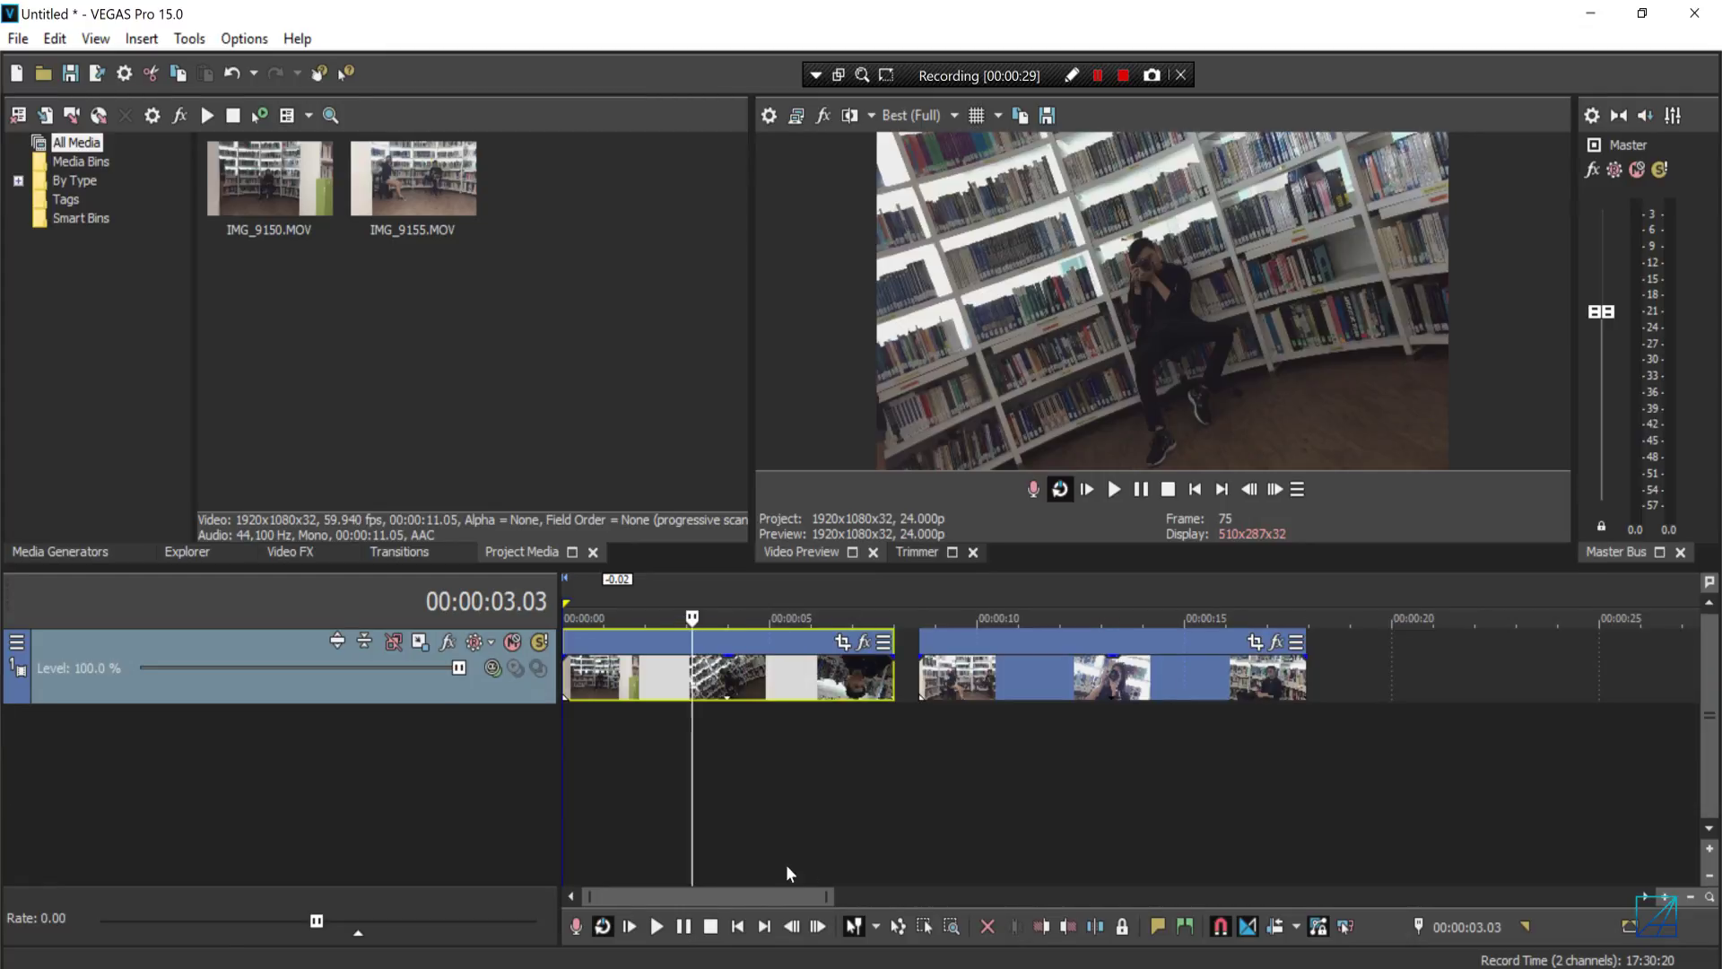
click(737, 679)
click(996, 681)
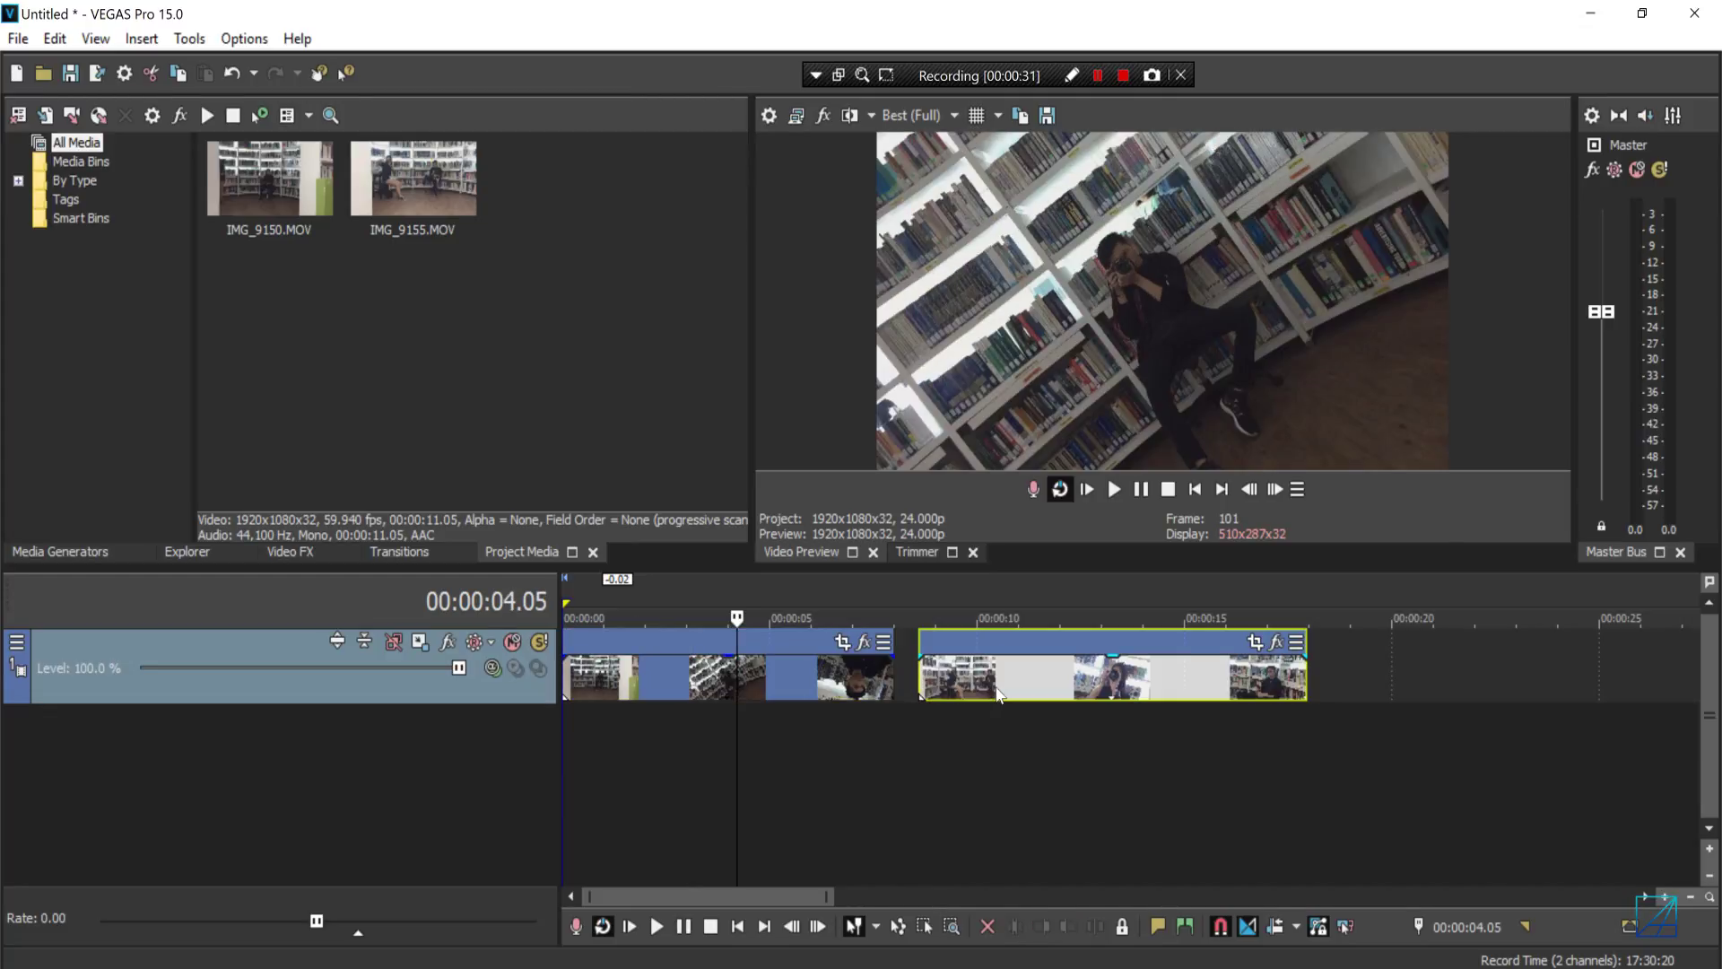
click(733, 678)
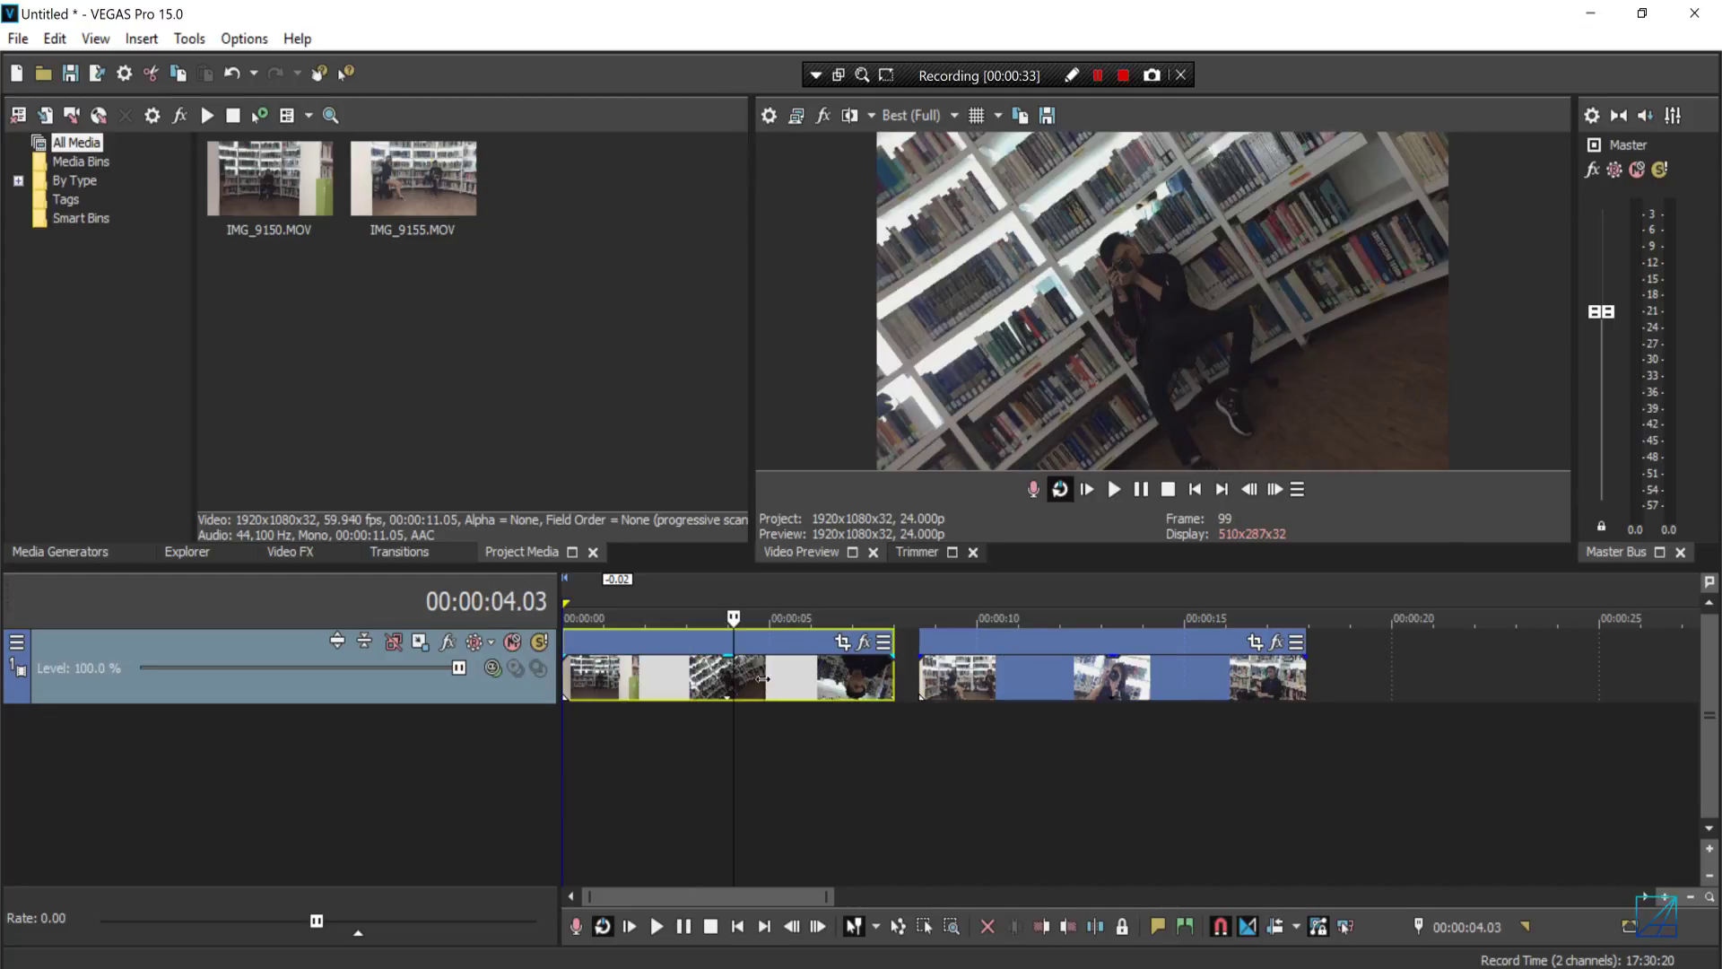
click(762, 679)
click(712, 679)
click(732, 678)
click(761, 679)
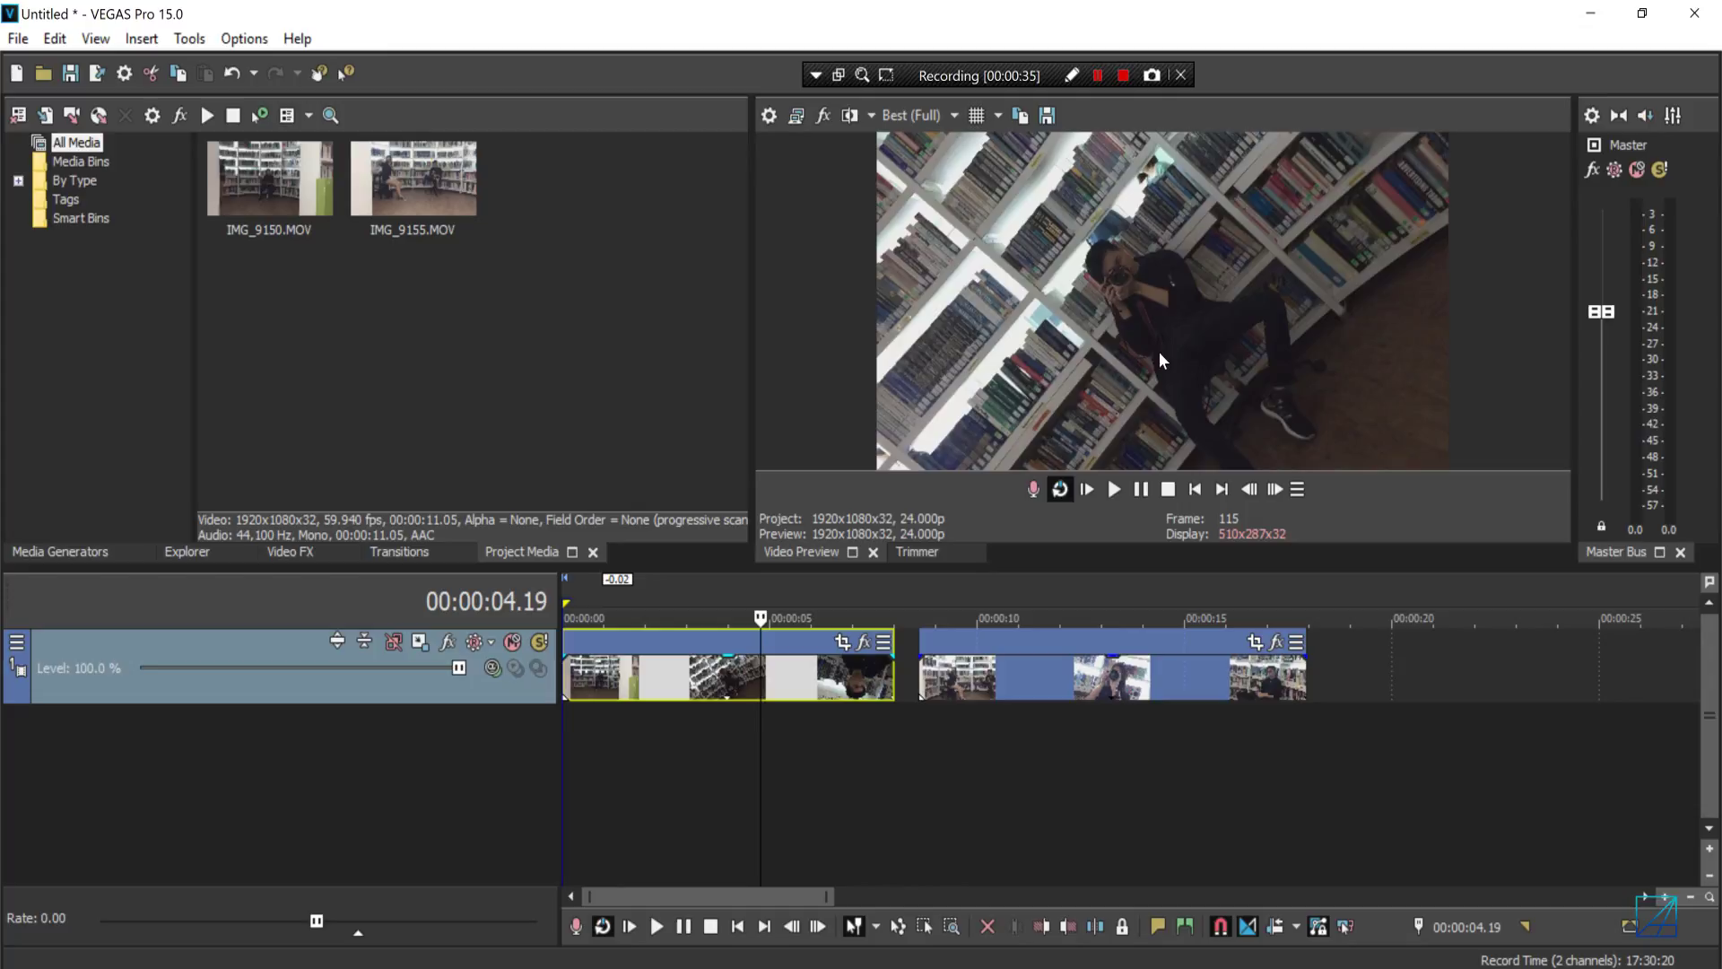
Scrub the first clip to about 6.15–6.17 s, where the man's eye is clearly visible
mouse_move(758, 685)
mouse_down()
mouse_move(1060, 680)
mouse_move(736, 687)
mouse_move(776, 694)
mouse_up()
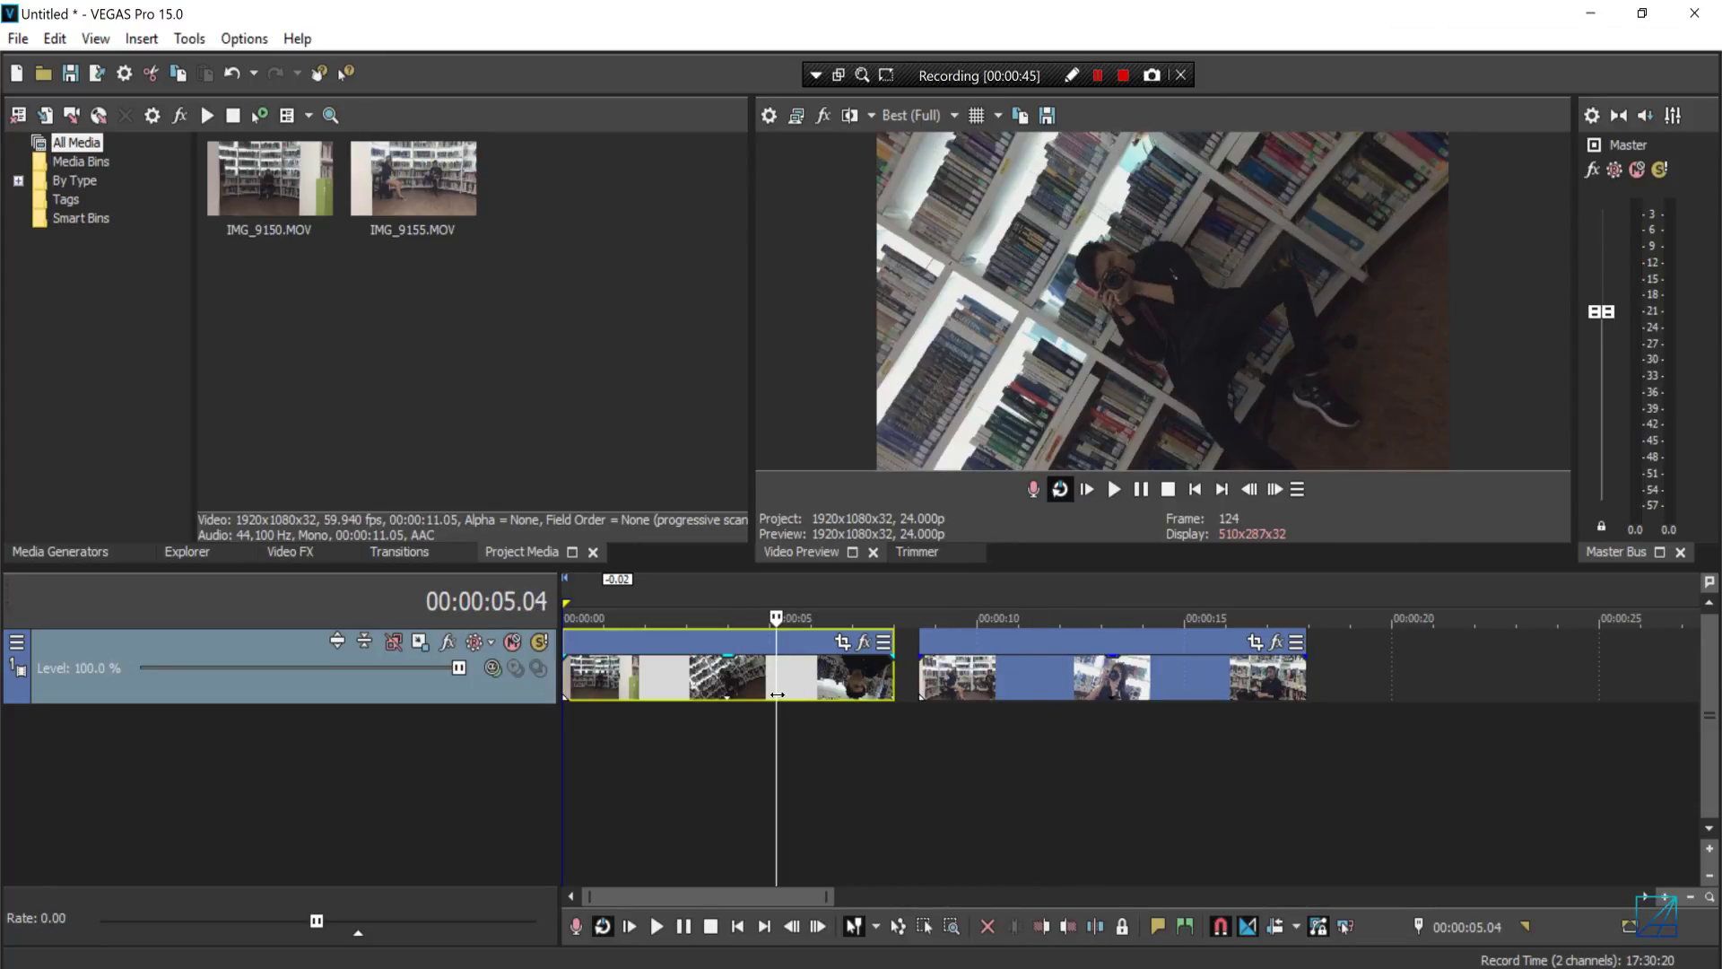
drag(775, 694, 846, 696)
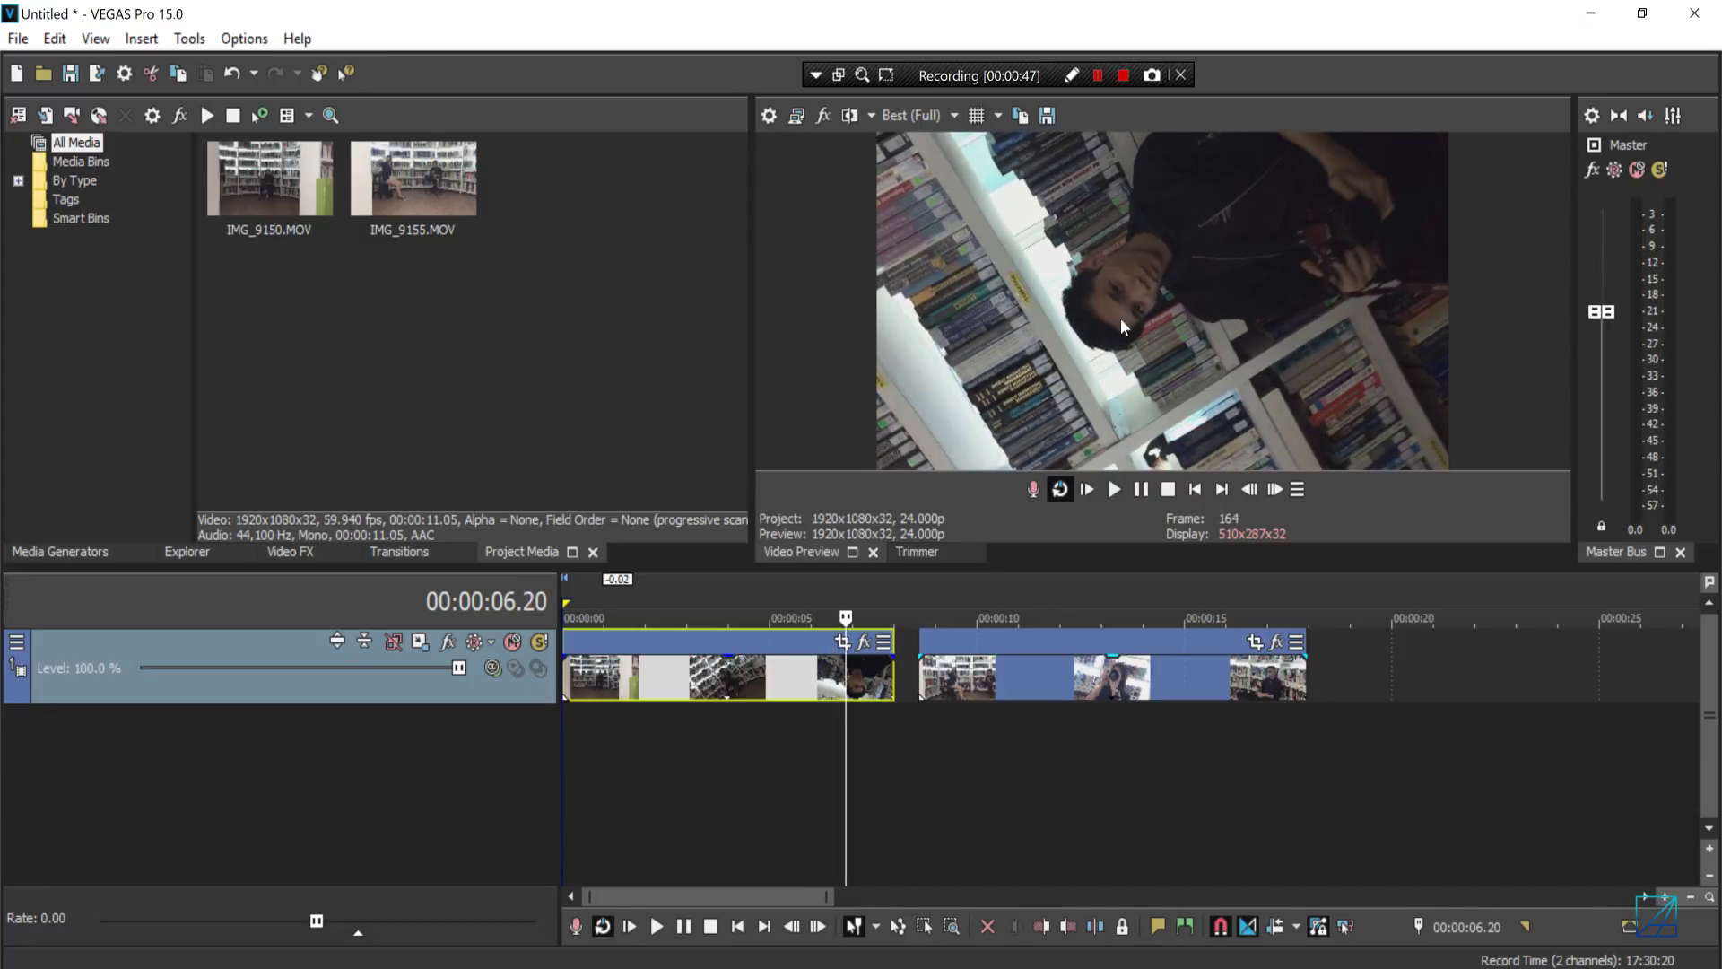
click(951, 689)
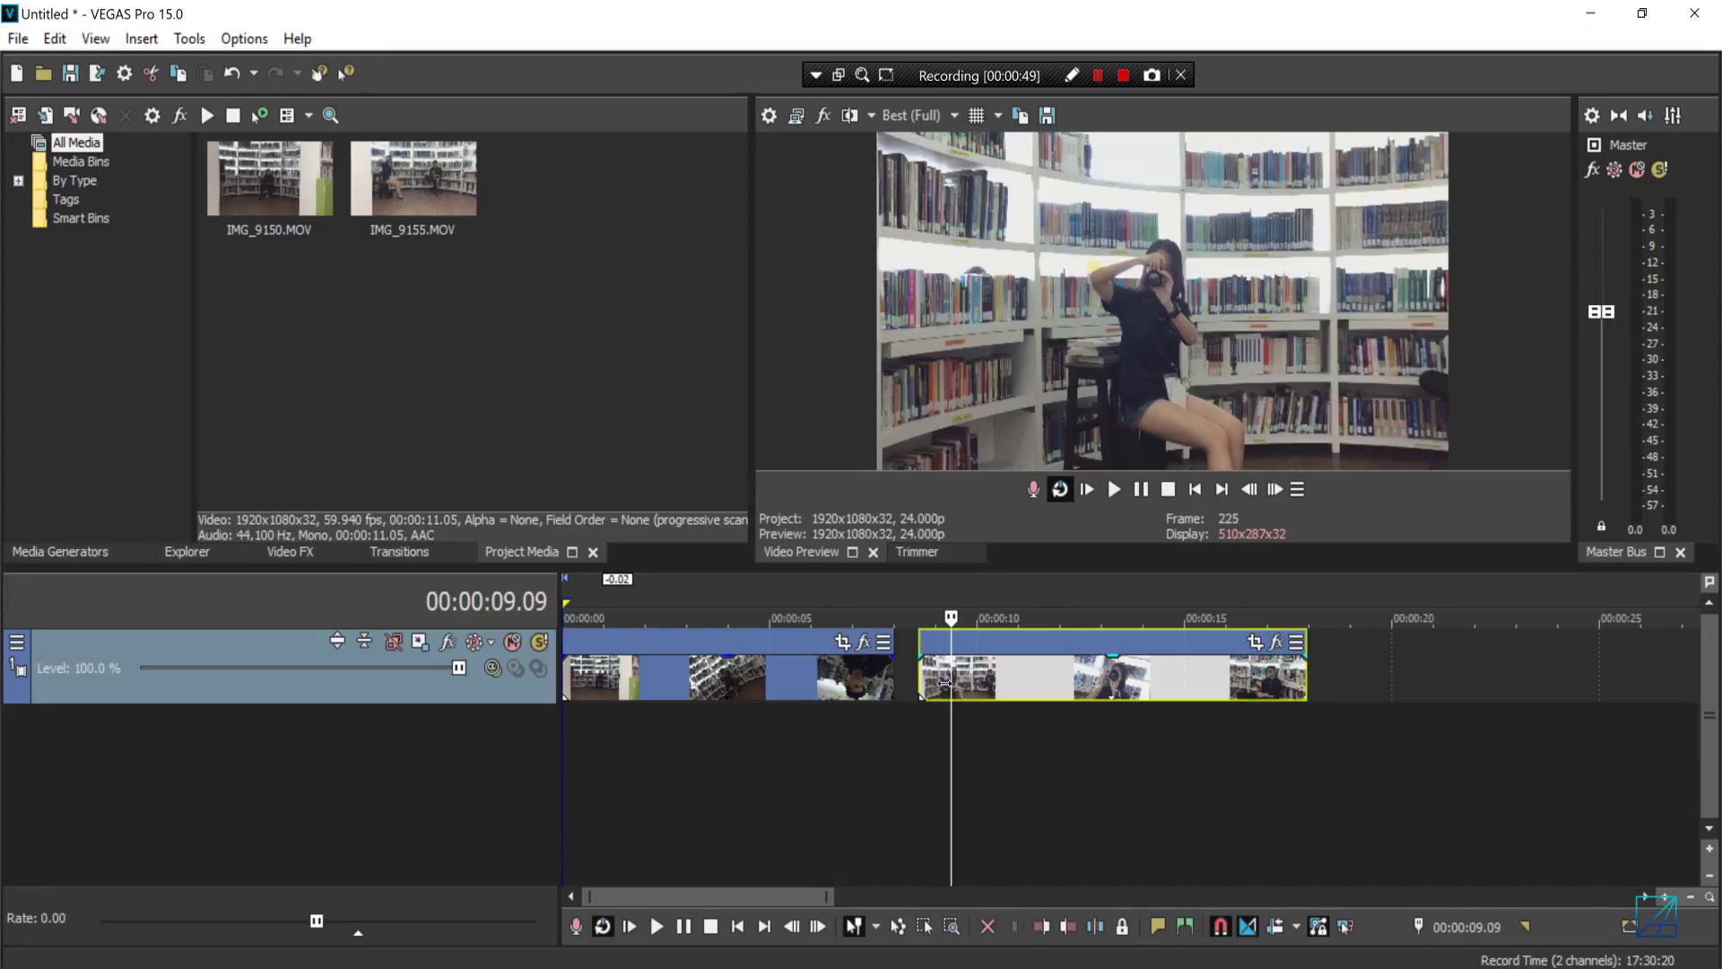
click(836, 690)
scroll(951, 717, up, 1)
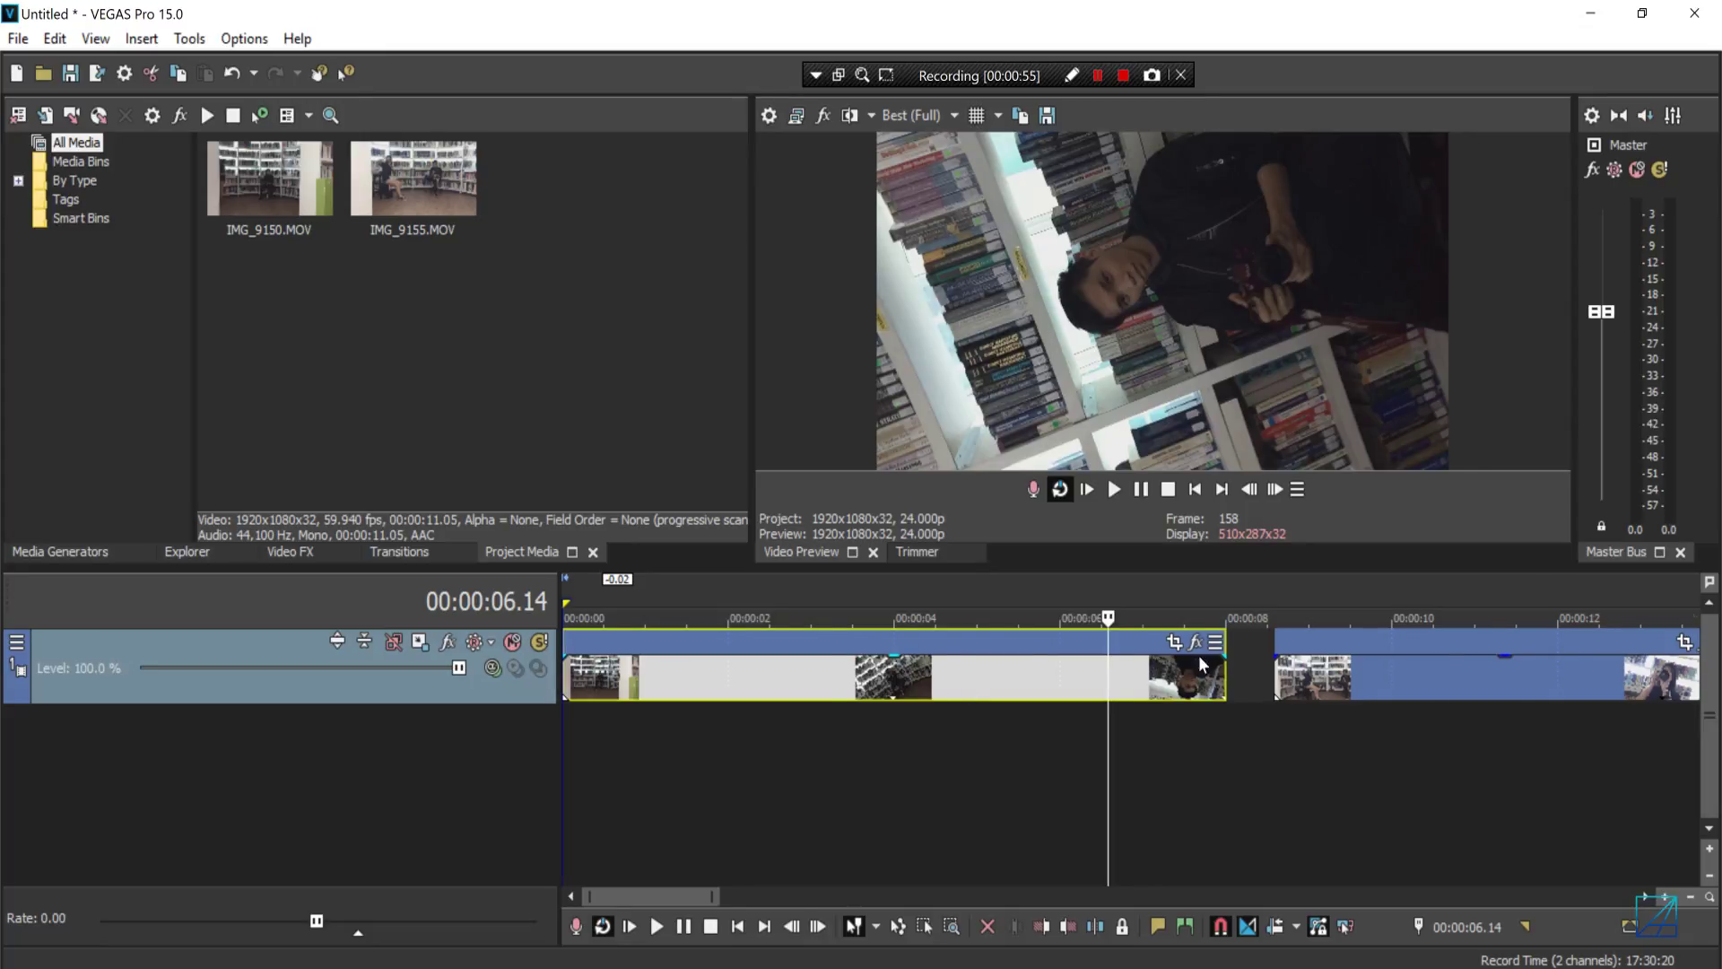
scroll(1158, 728, up, 4)
click(1122, 676)
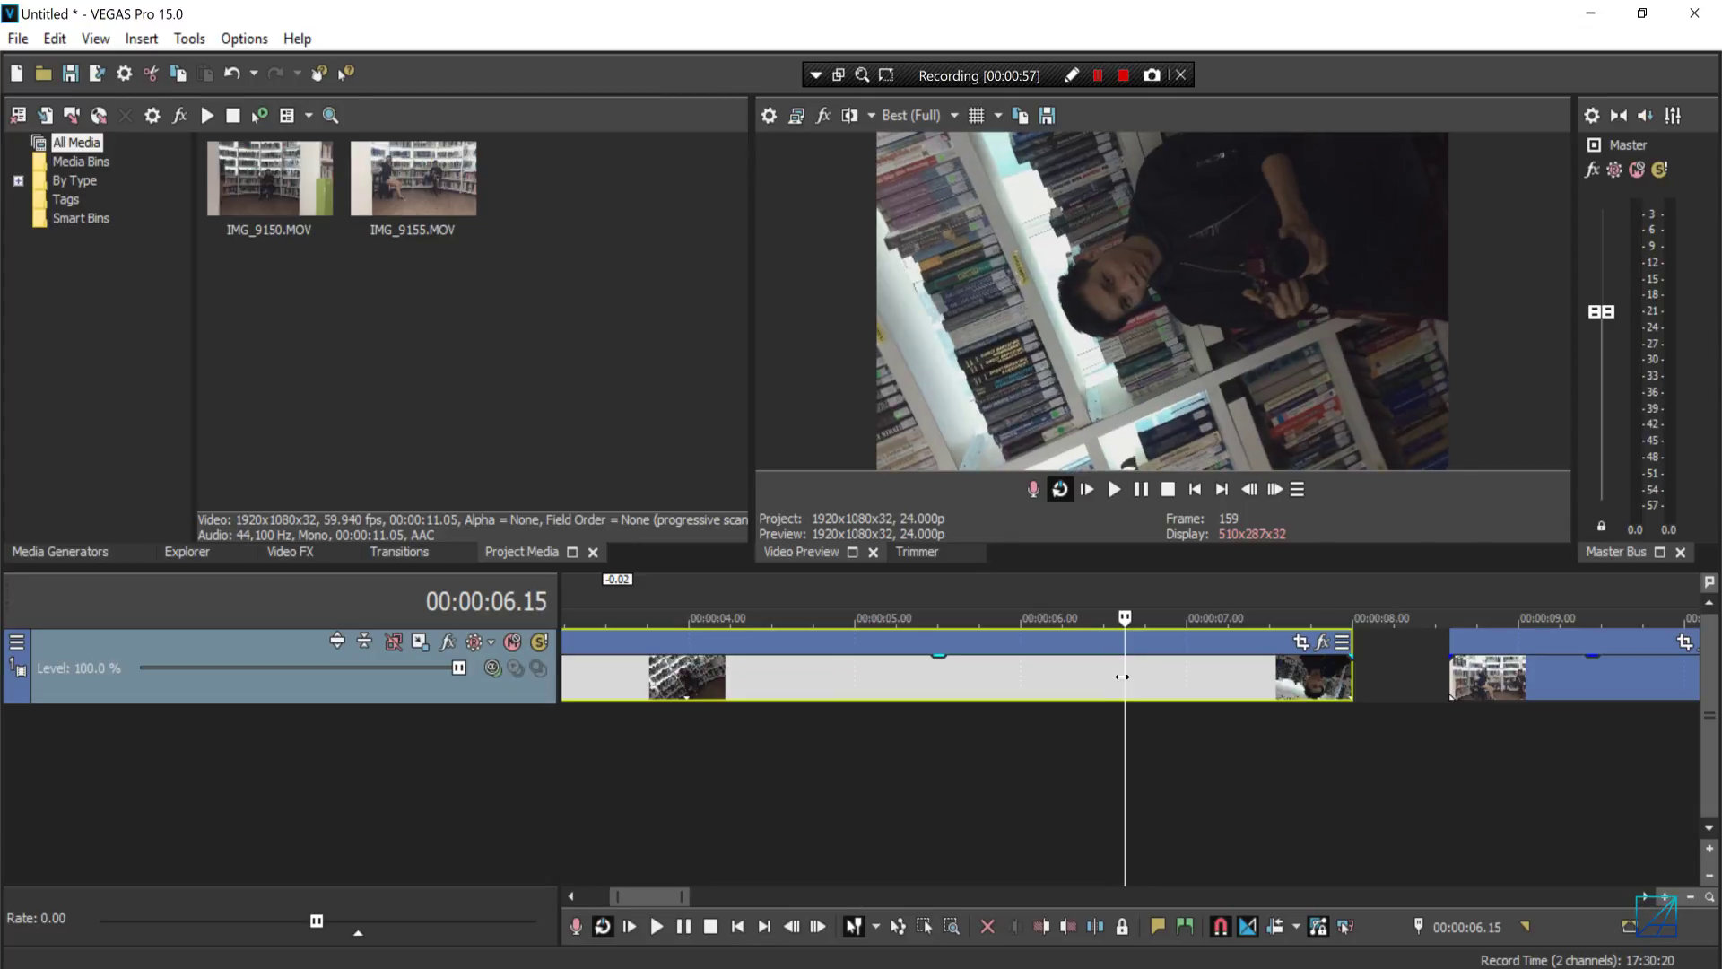
mouse_move(1122, 677)
mouse_down()
mouse_move(1057, 676)
mouse_move(1137, 687)
mouse_up()
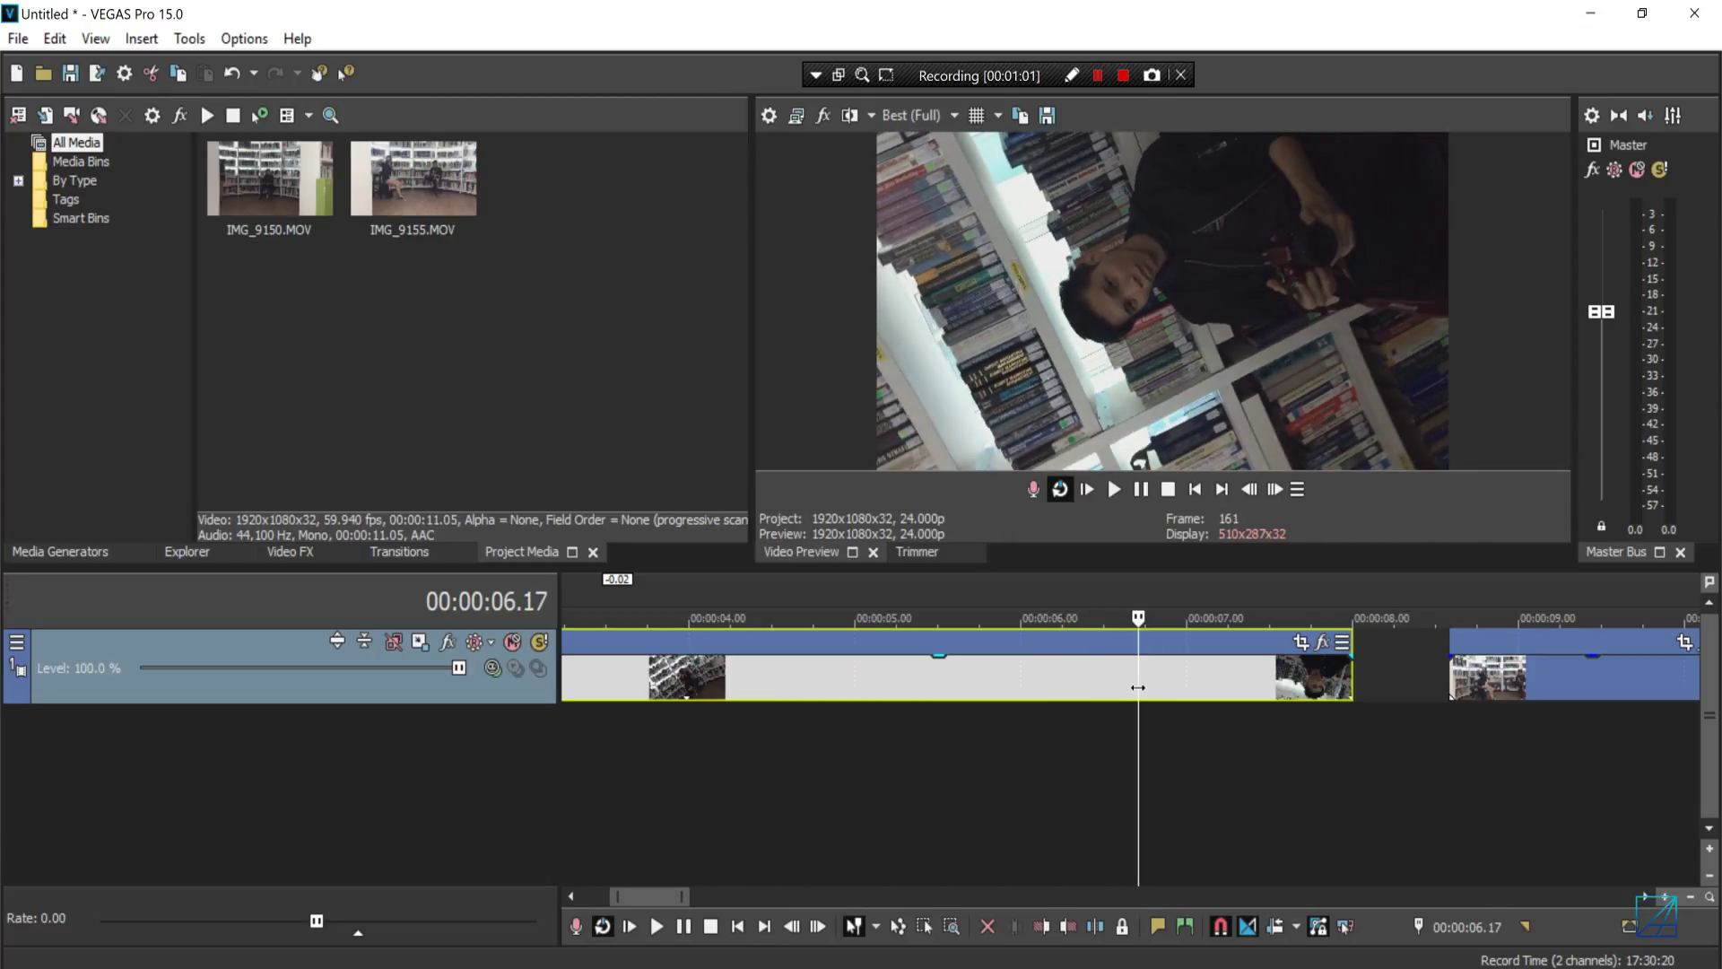
Add an unnamed marker at 6.17 s and enable masking in the first clip's Pan/Crop
key(m)
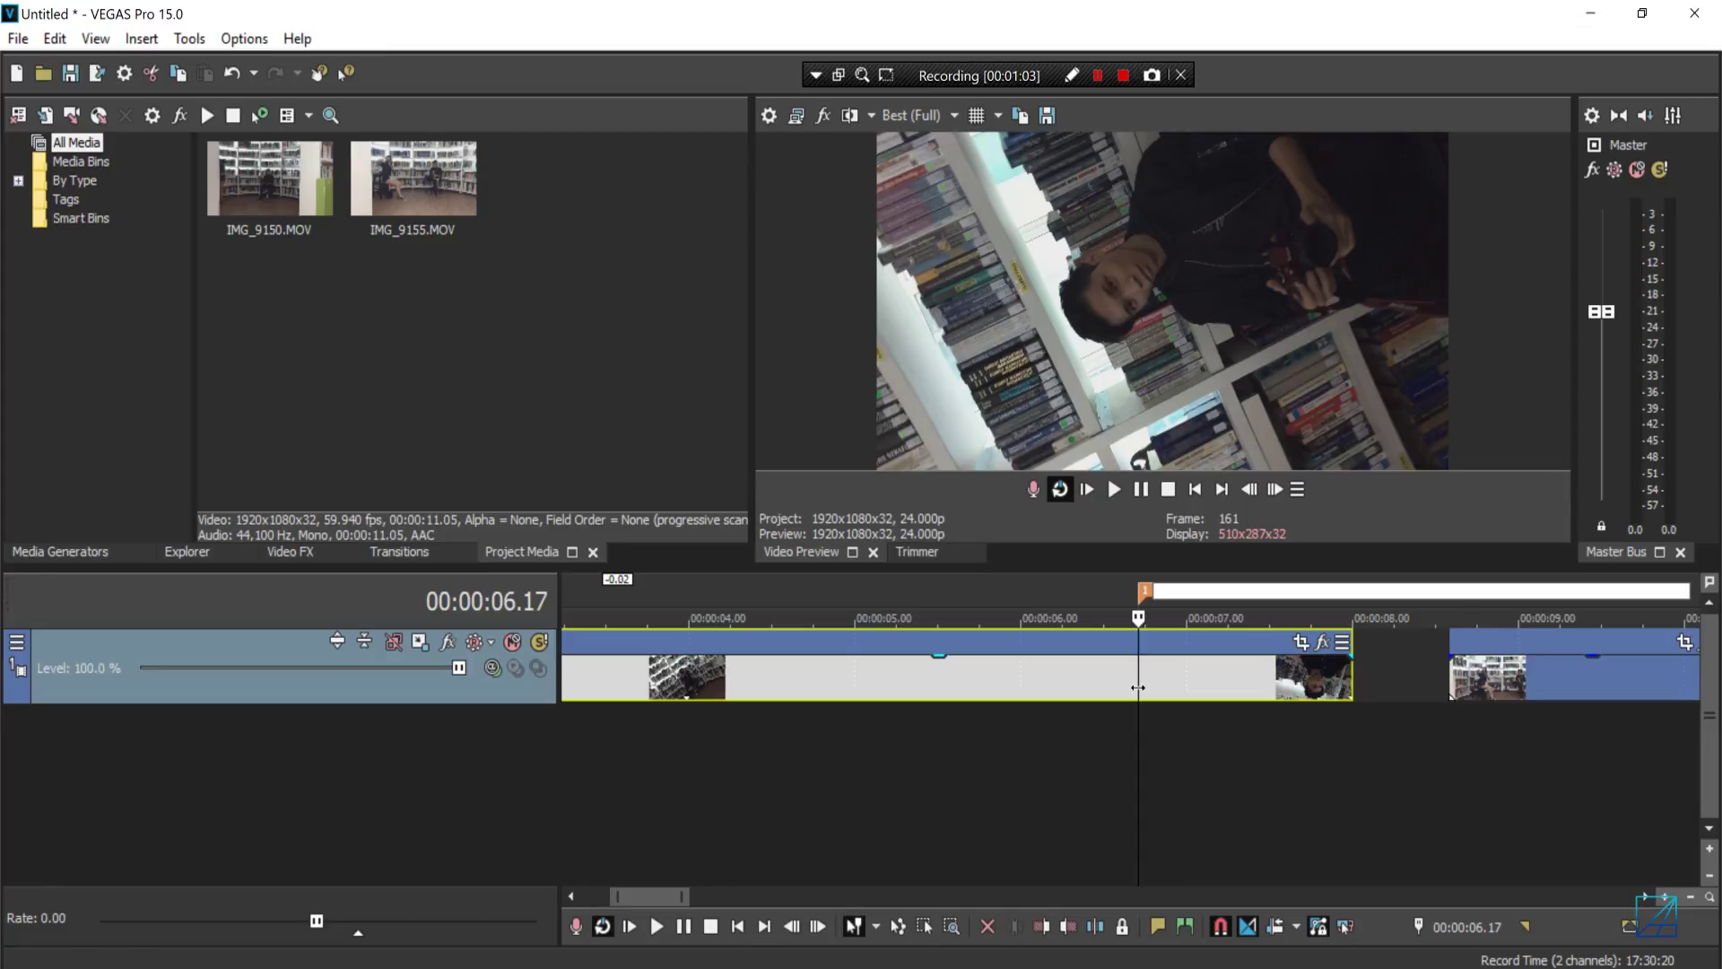
key(Return)
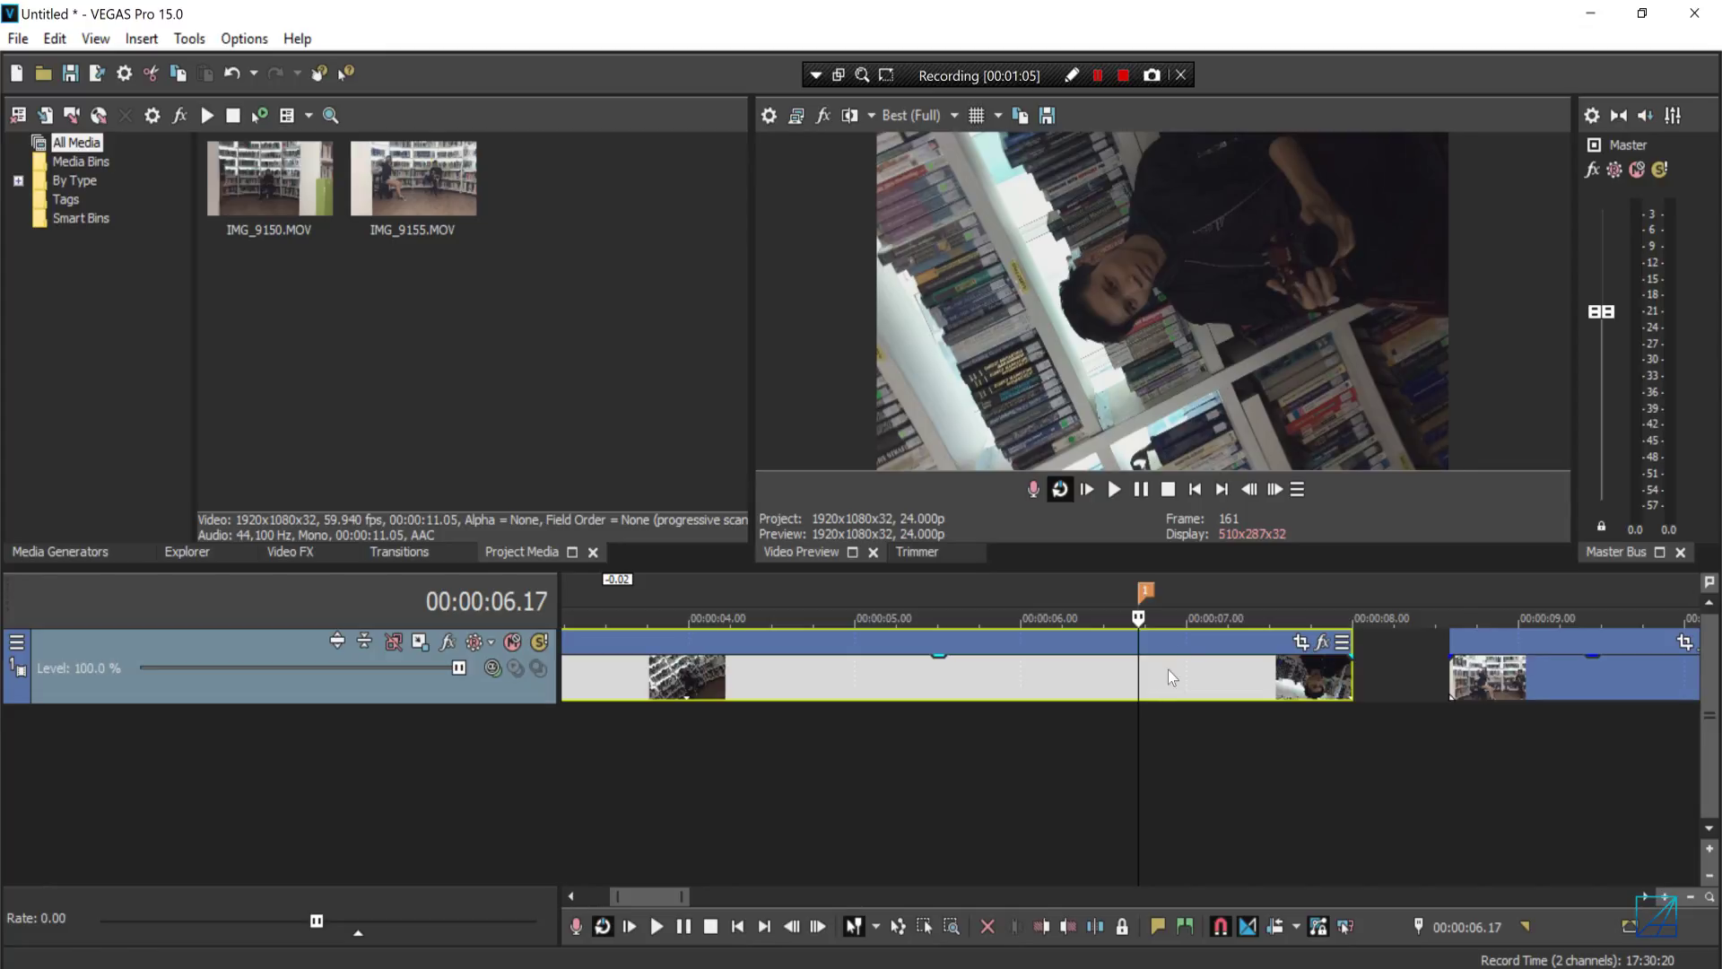
click(1322, 643)
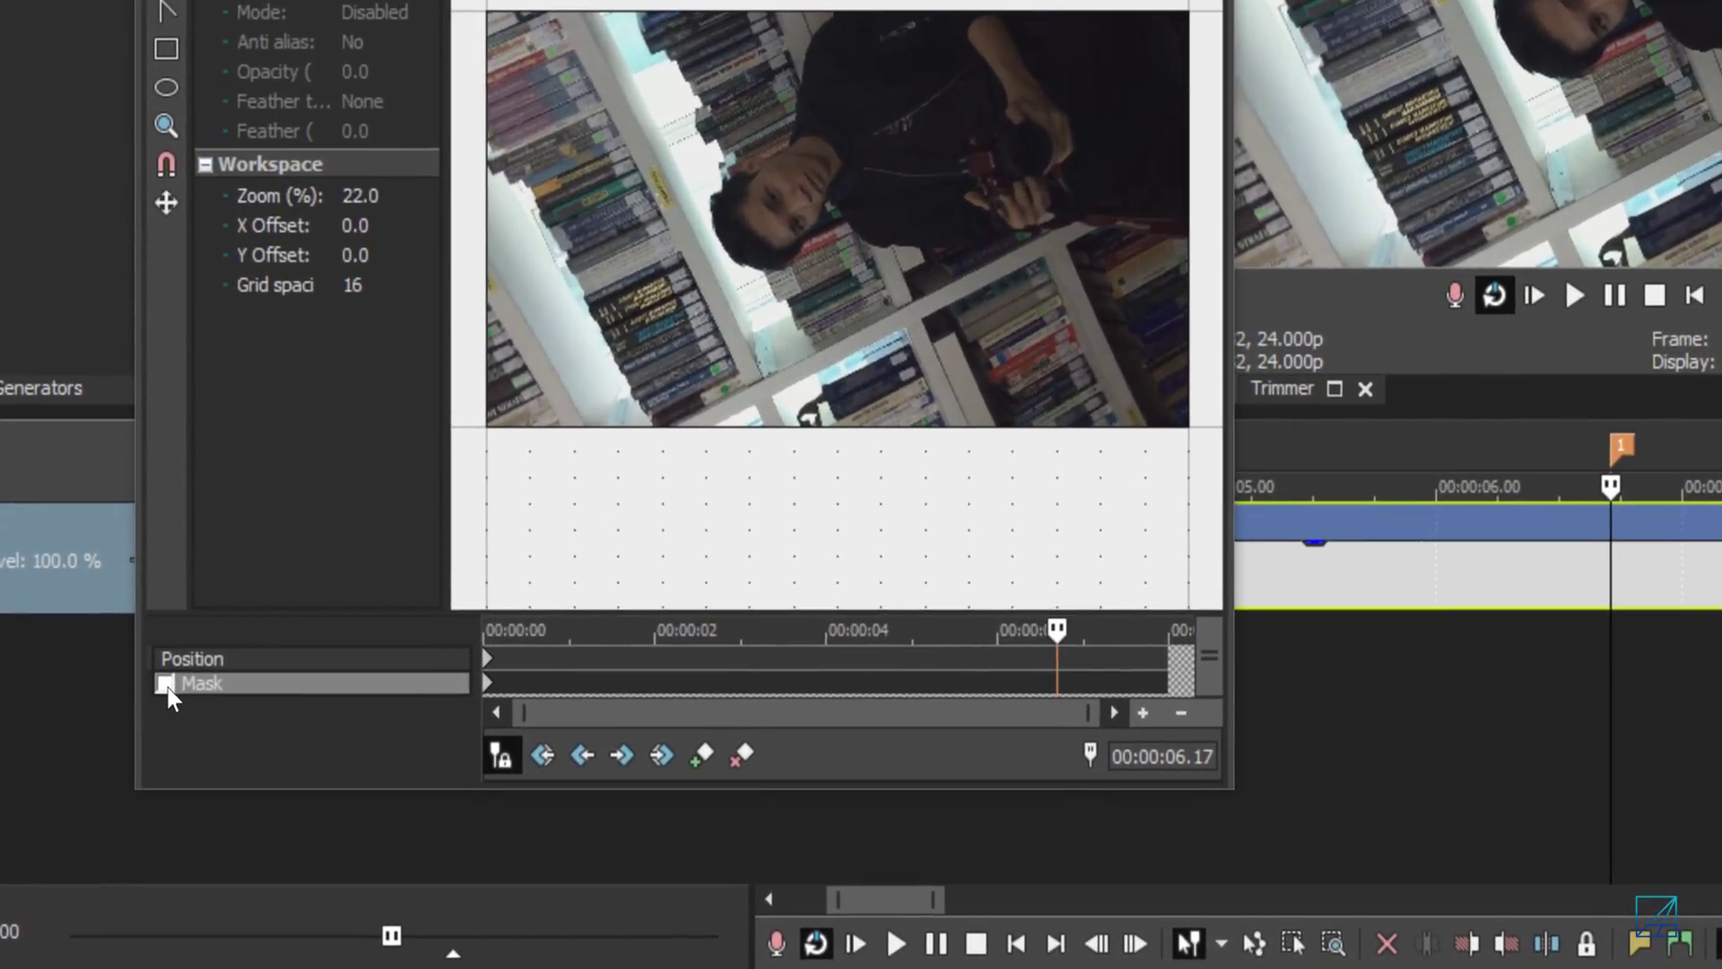
click(165, 713)
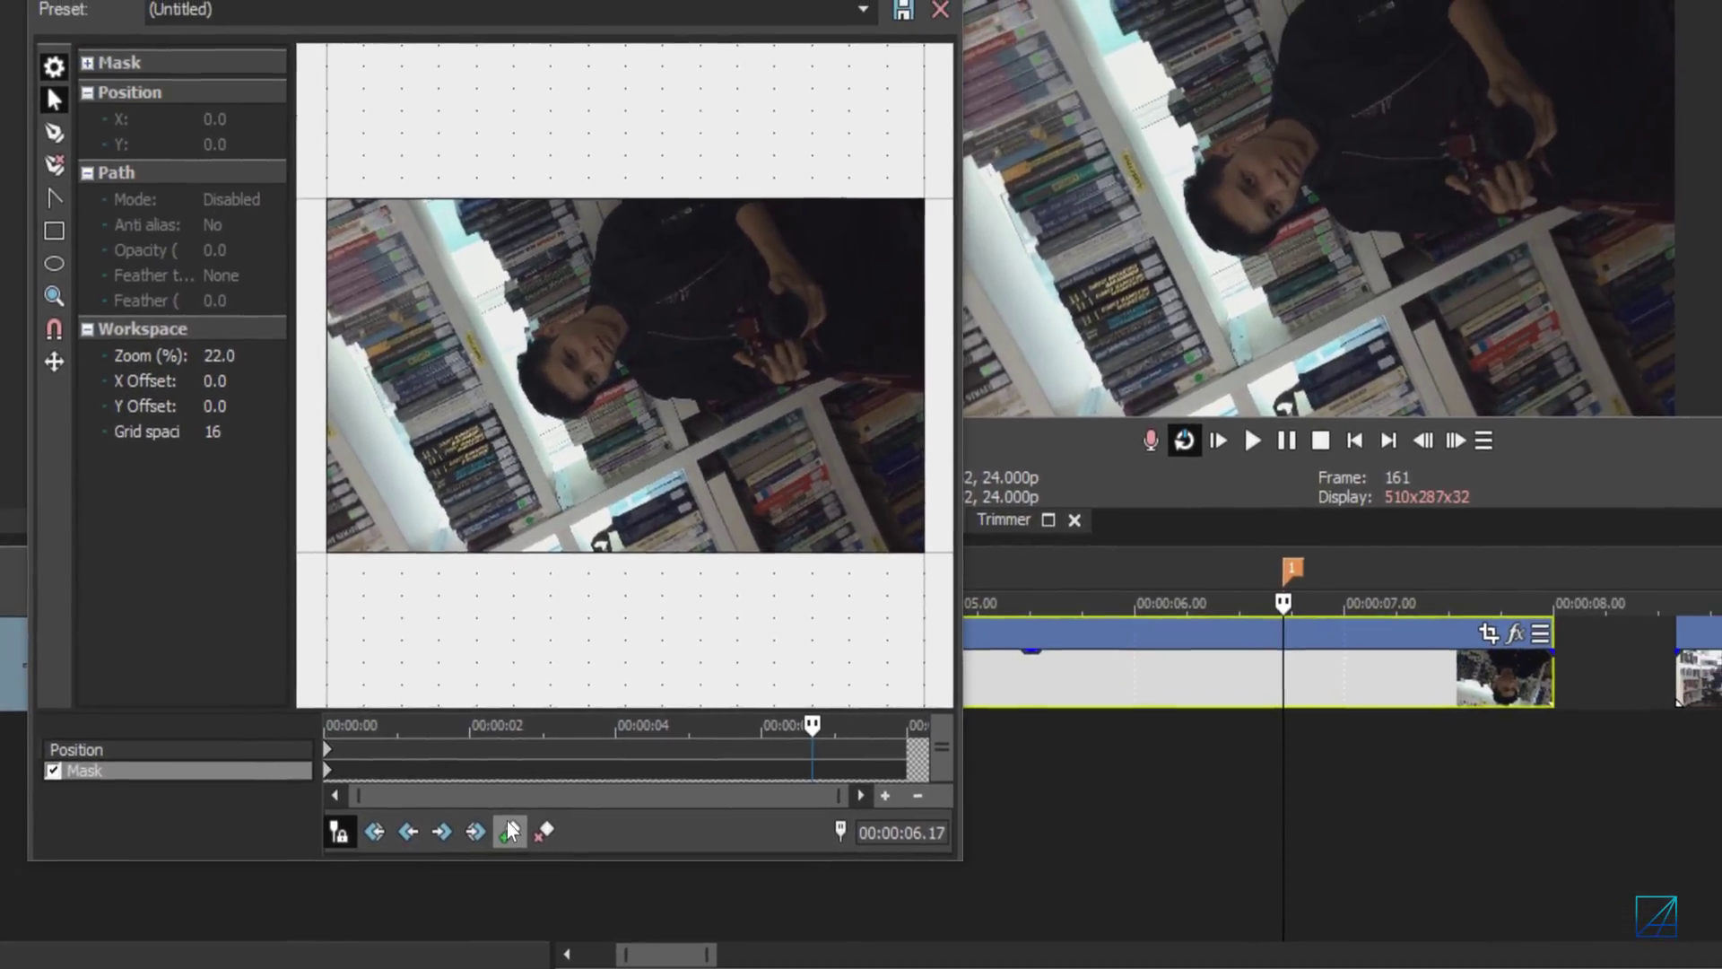
Add mask keyframes at 6.17 and 6.16 s, then zoom the workspace onto the eye
click(509, 831)
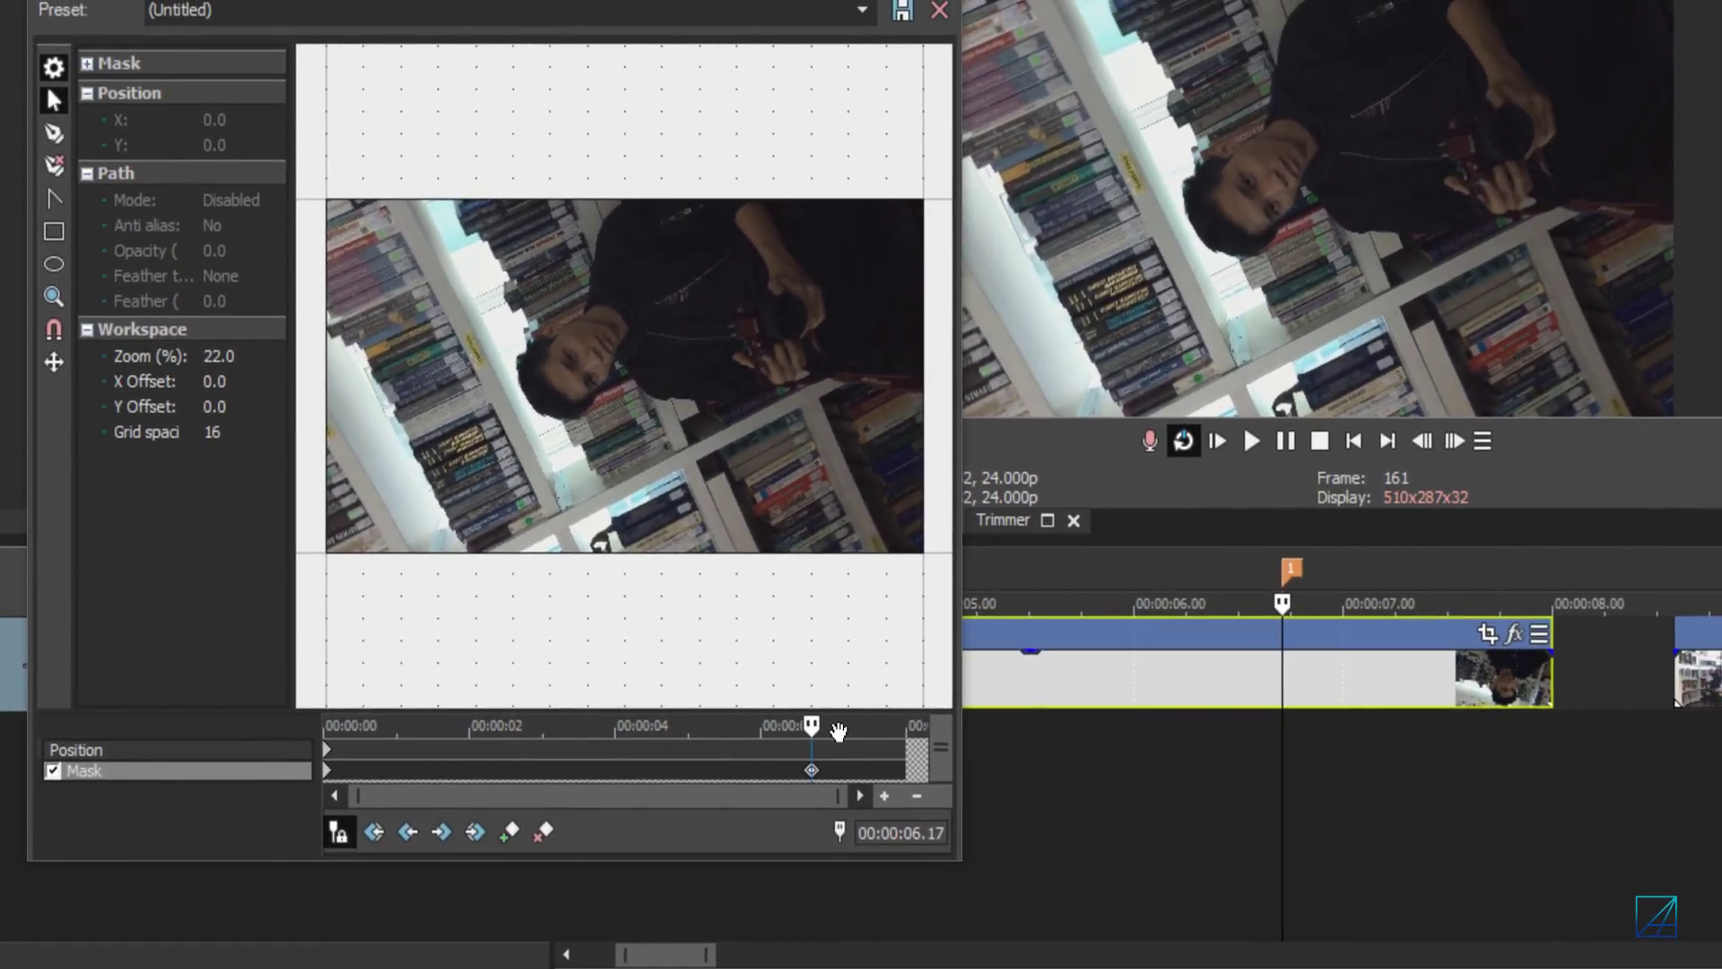
scroll(834, 752, up, 6)
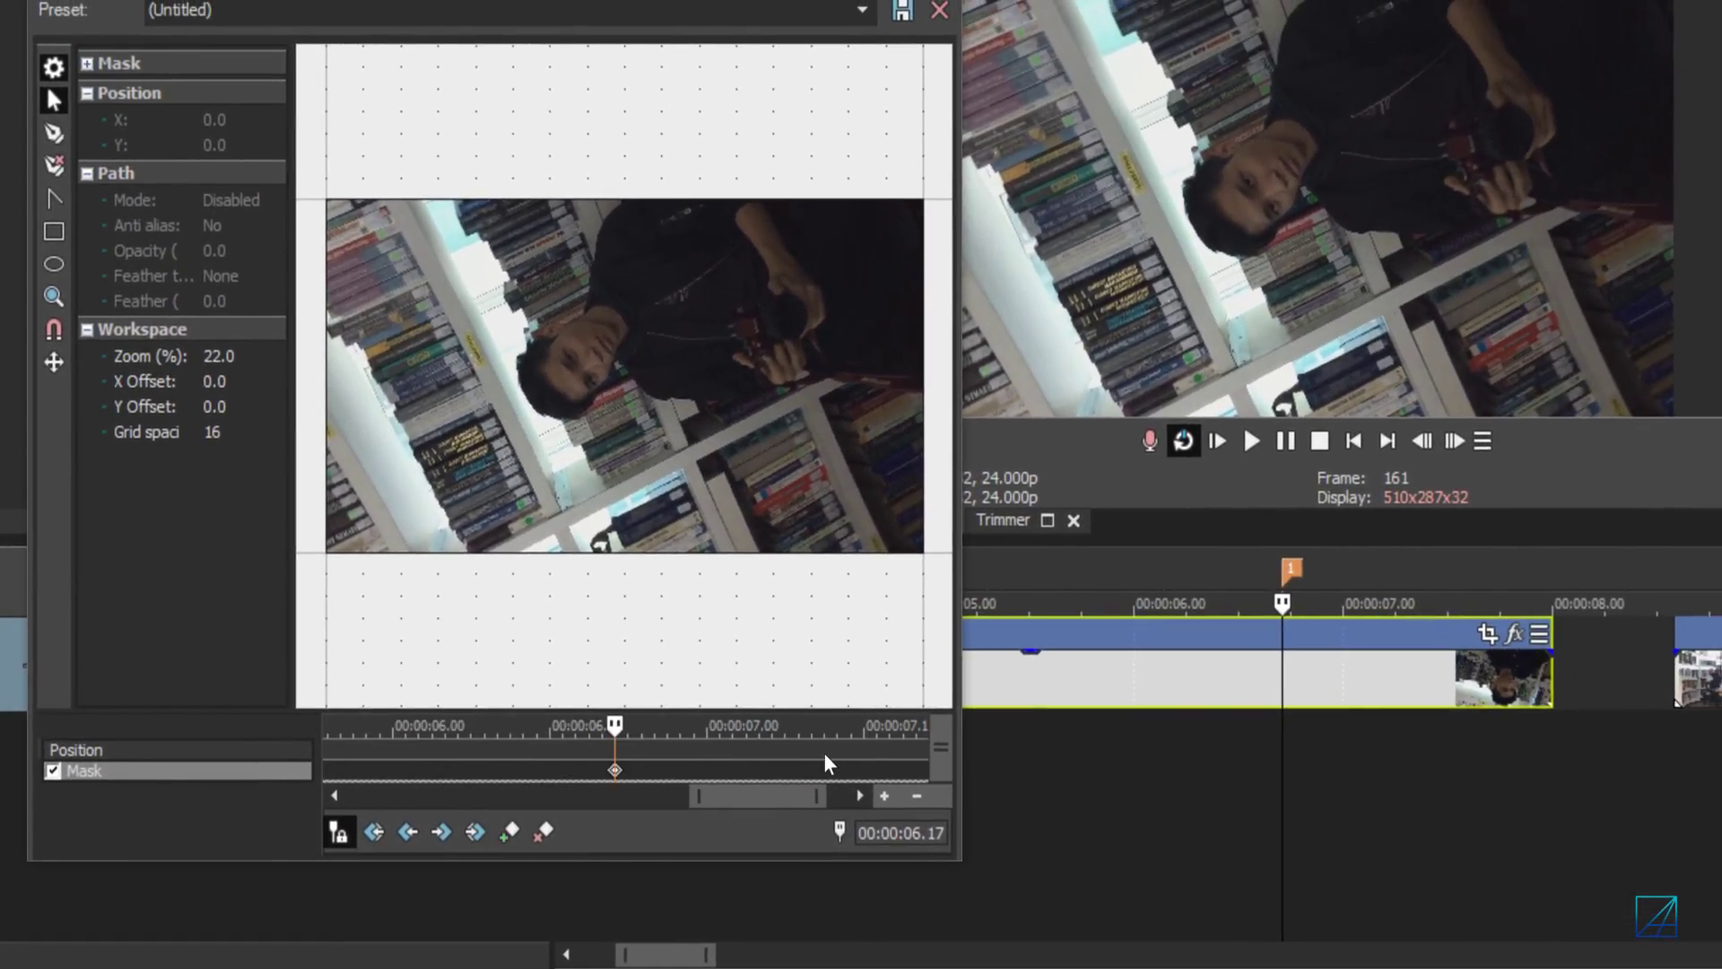
click(599, 751)
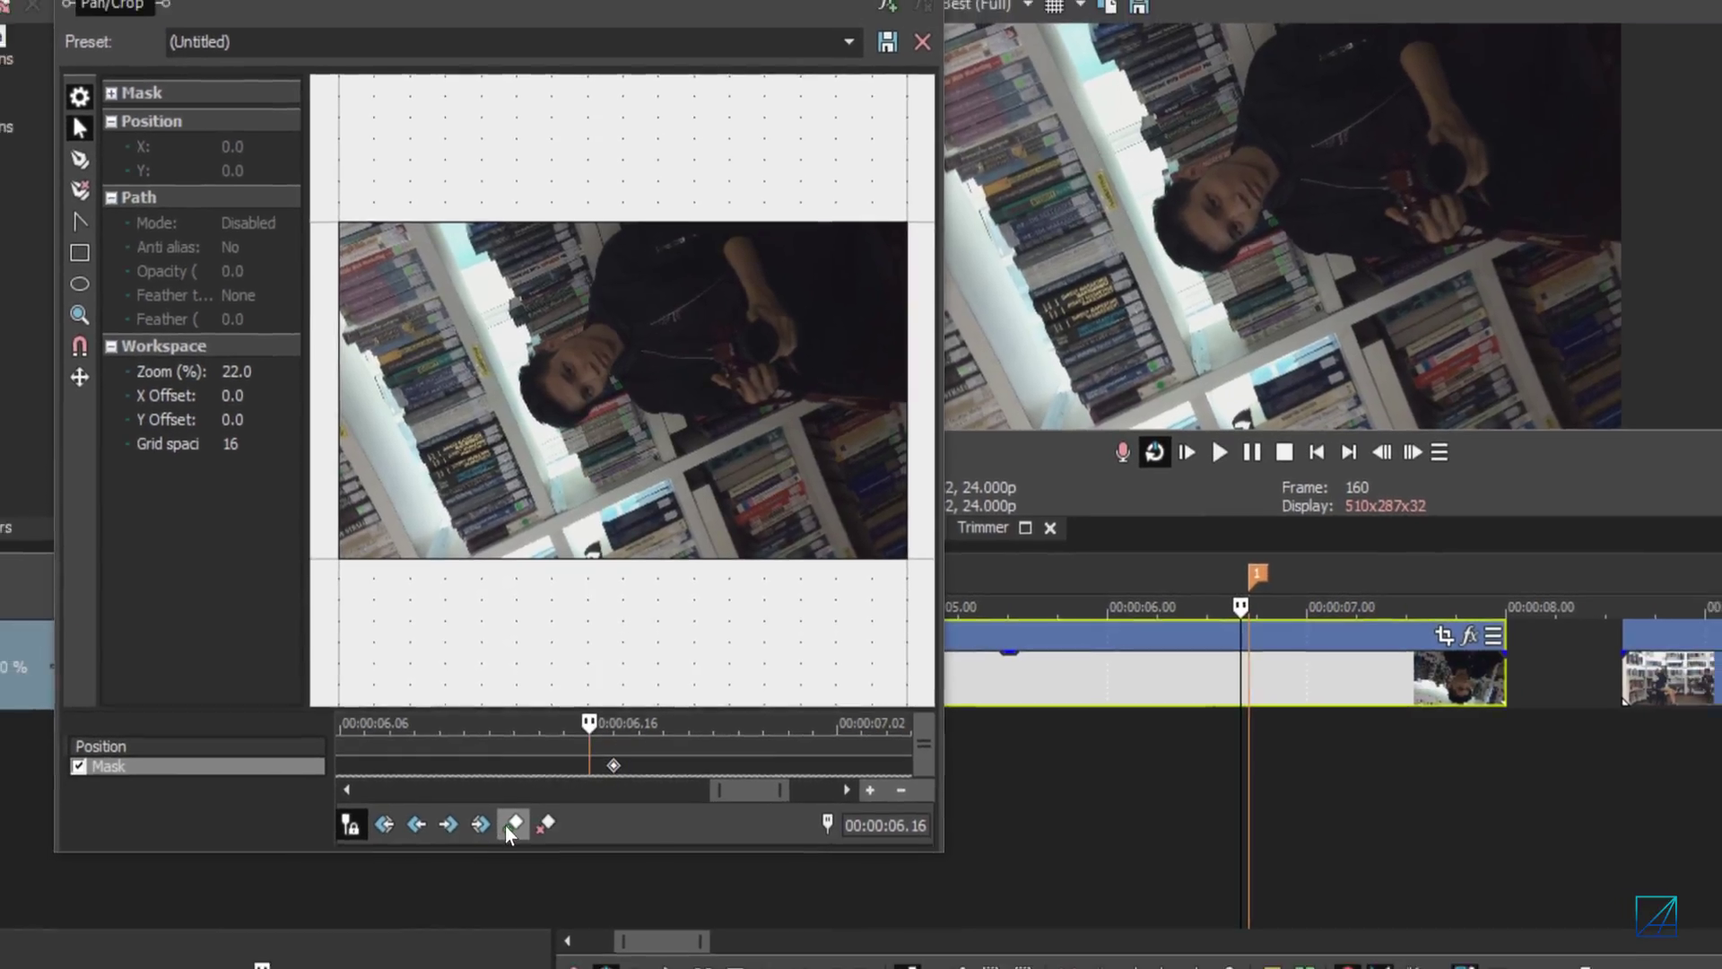
click(510, 825)
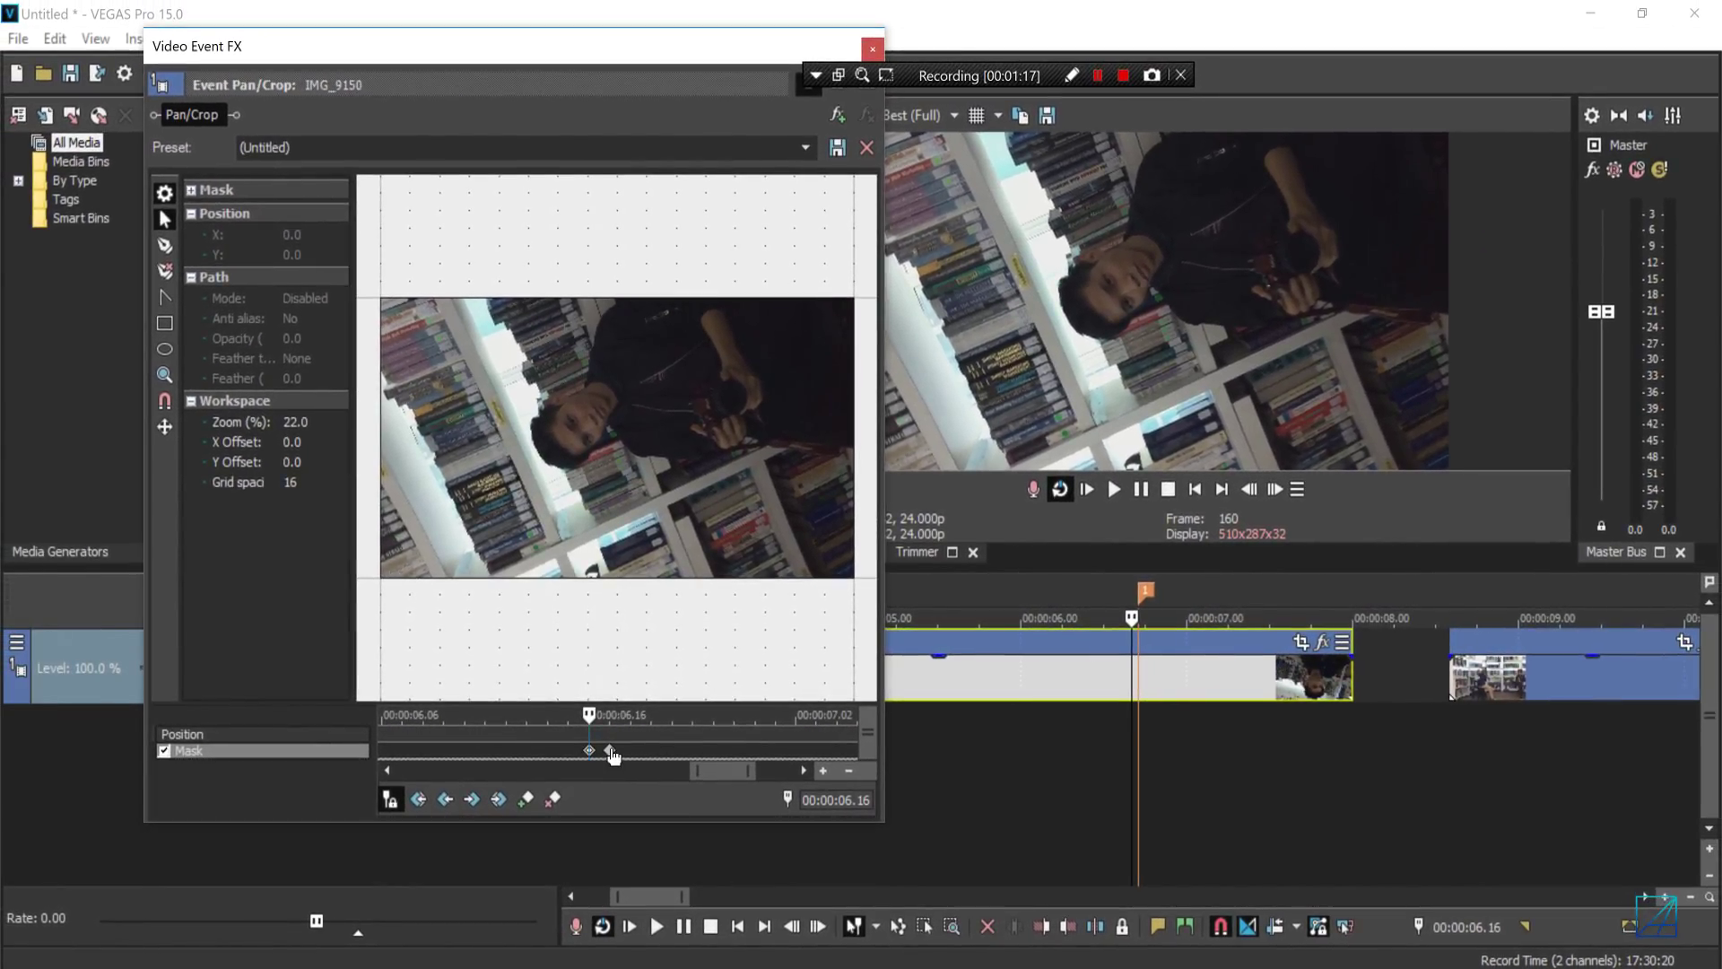
click(615, 765)
scroll(666, 406, up, 5)
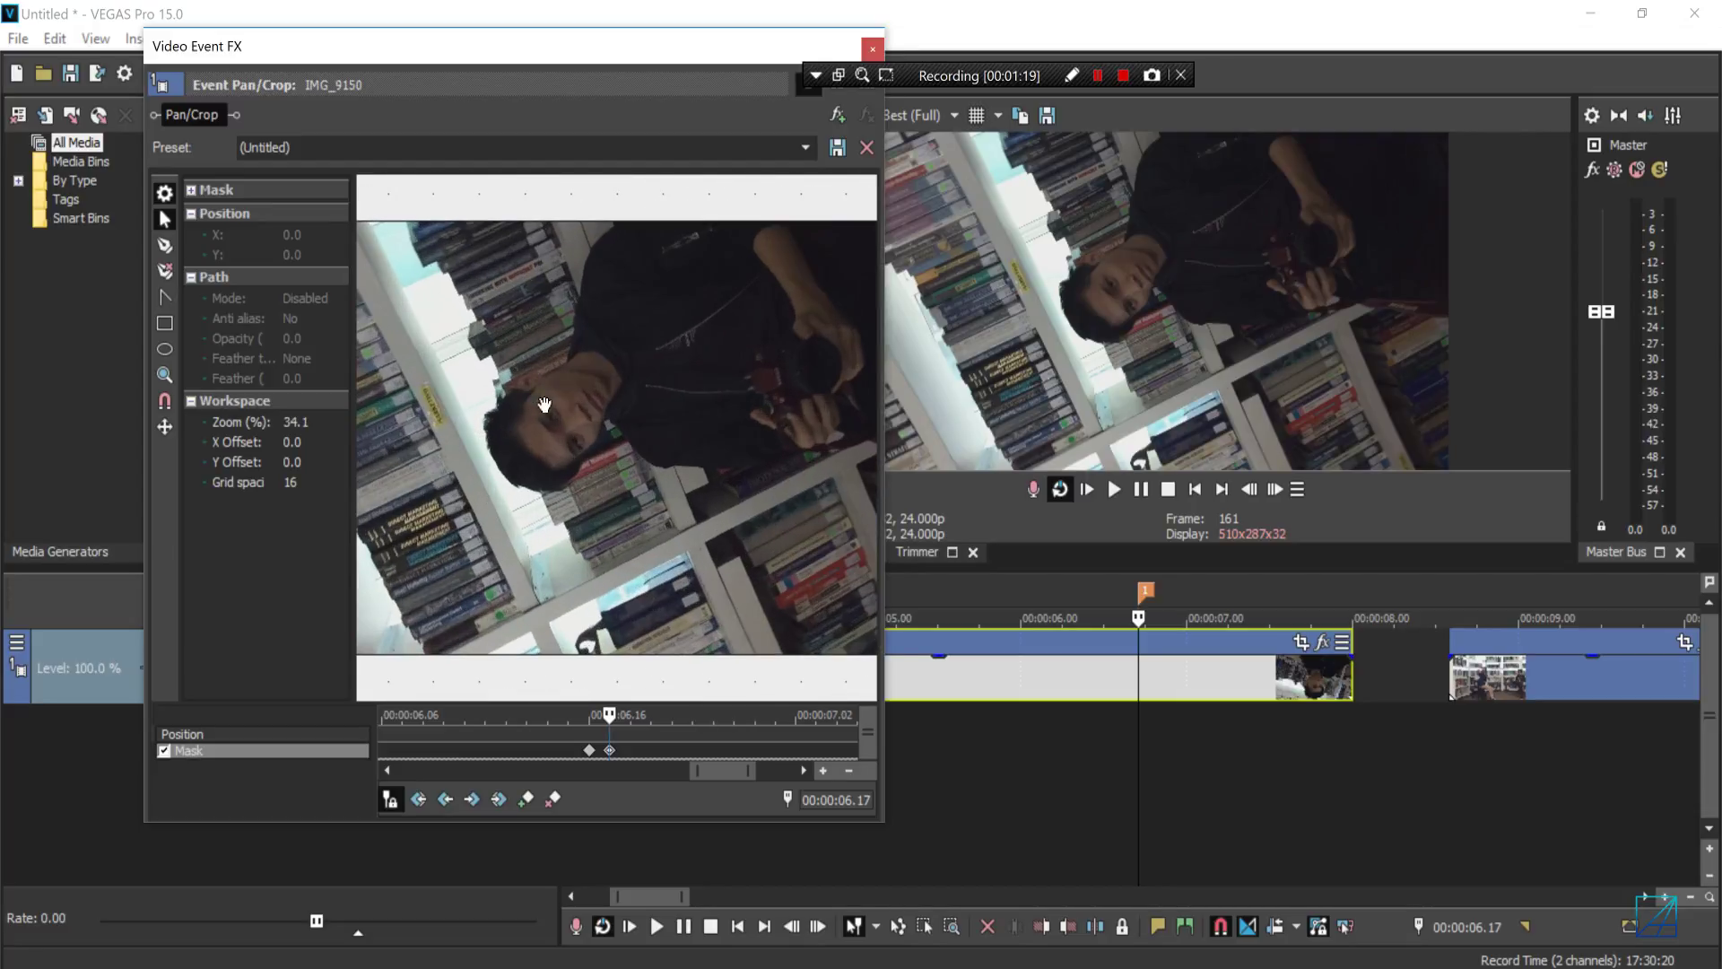
scroll(666, 406, up, 12)
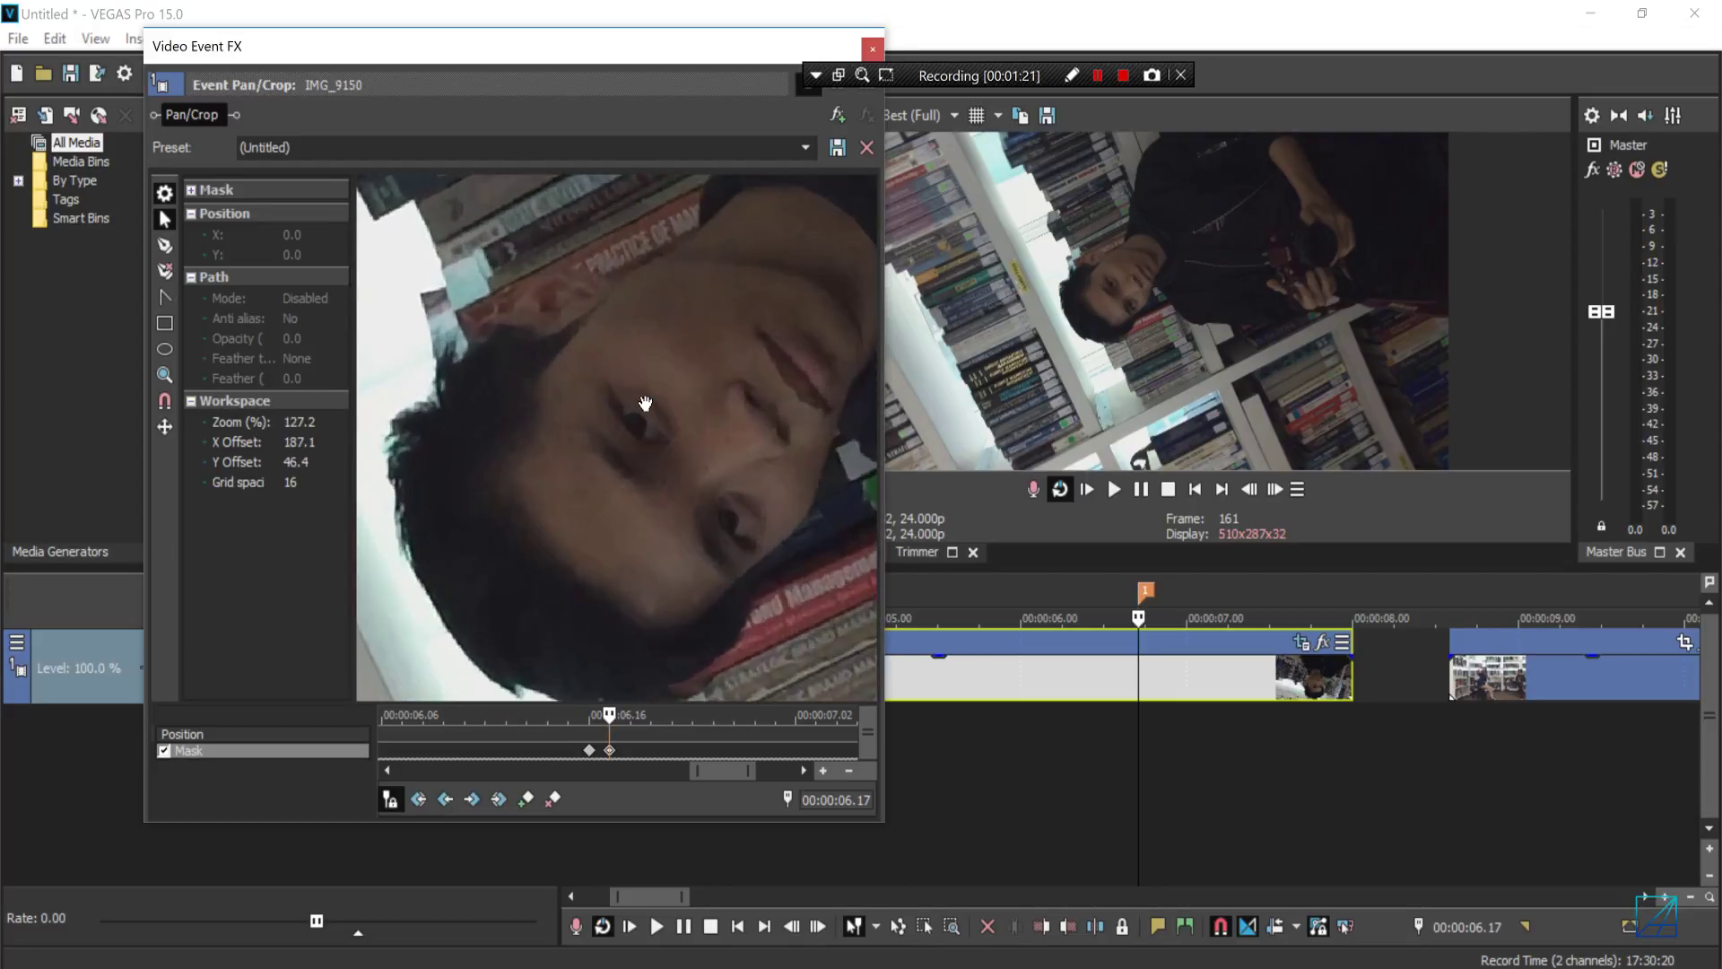
scroll(753, 439, up, 7)
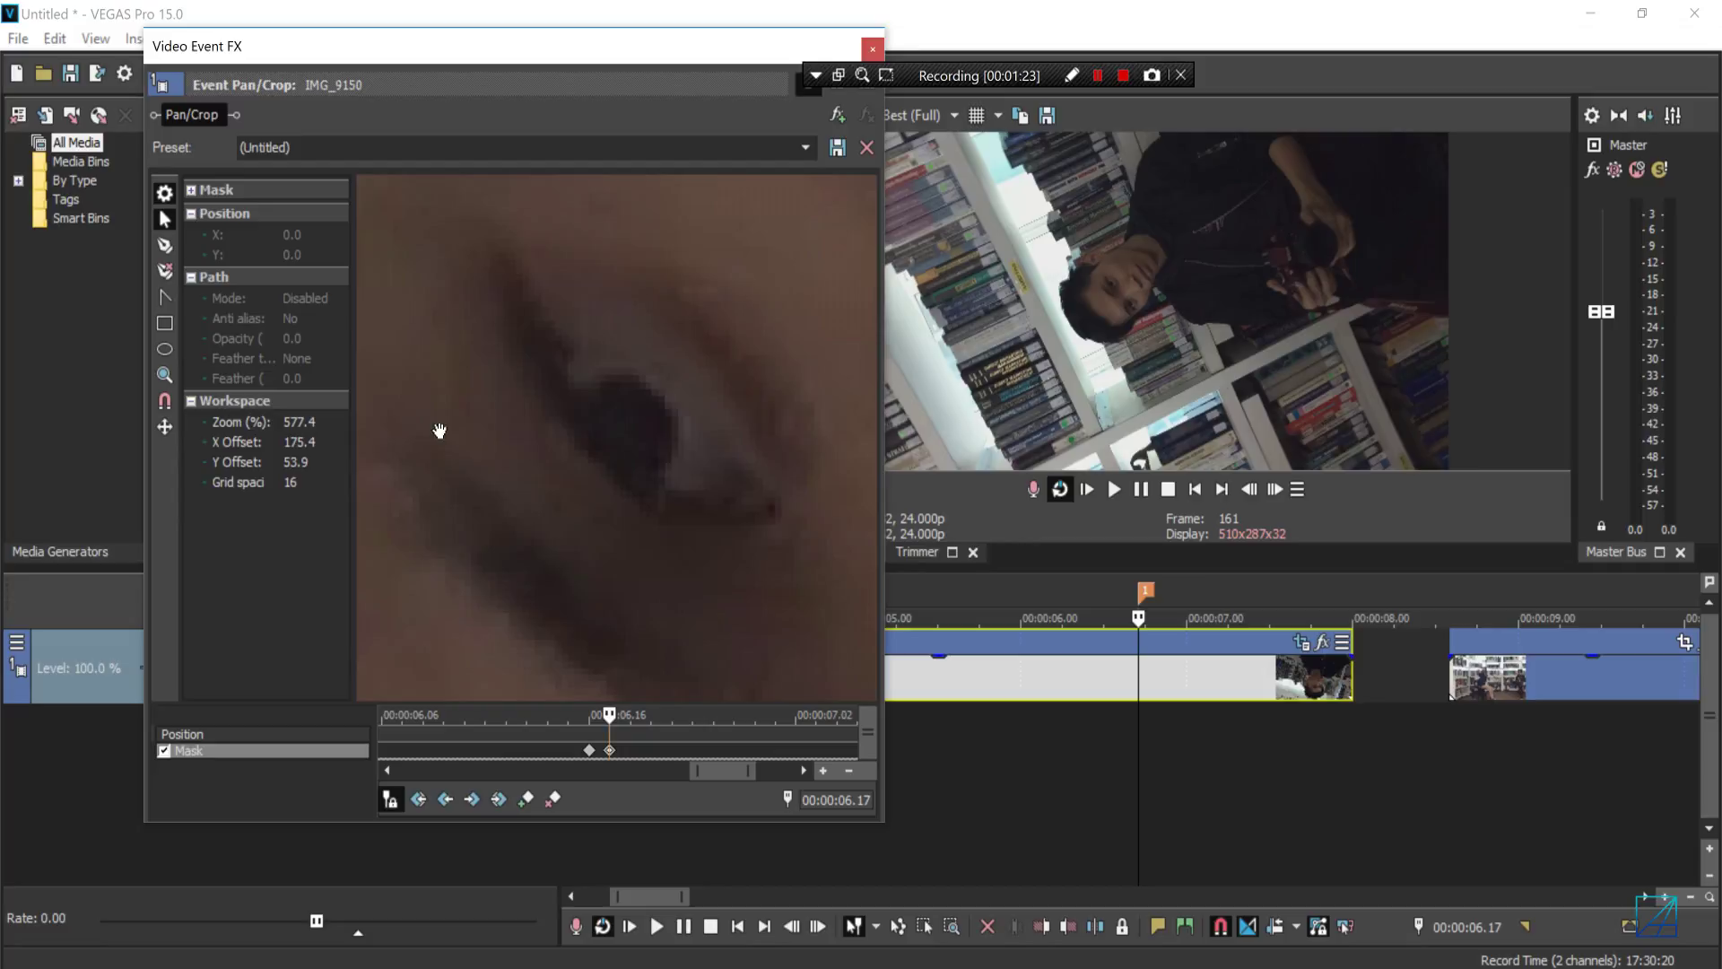
click(166, 350)
Draw an elliptical mask over the man's eye
scroll(654, 454, up, 1)
drag(583, 373, 684, 426)
click(636, 486)
click(627, 483)
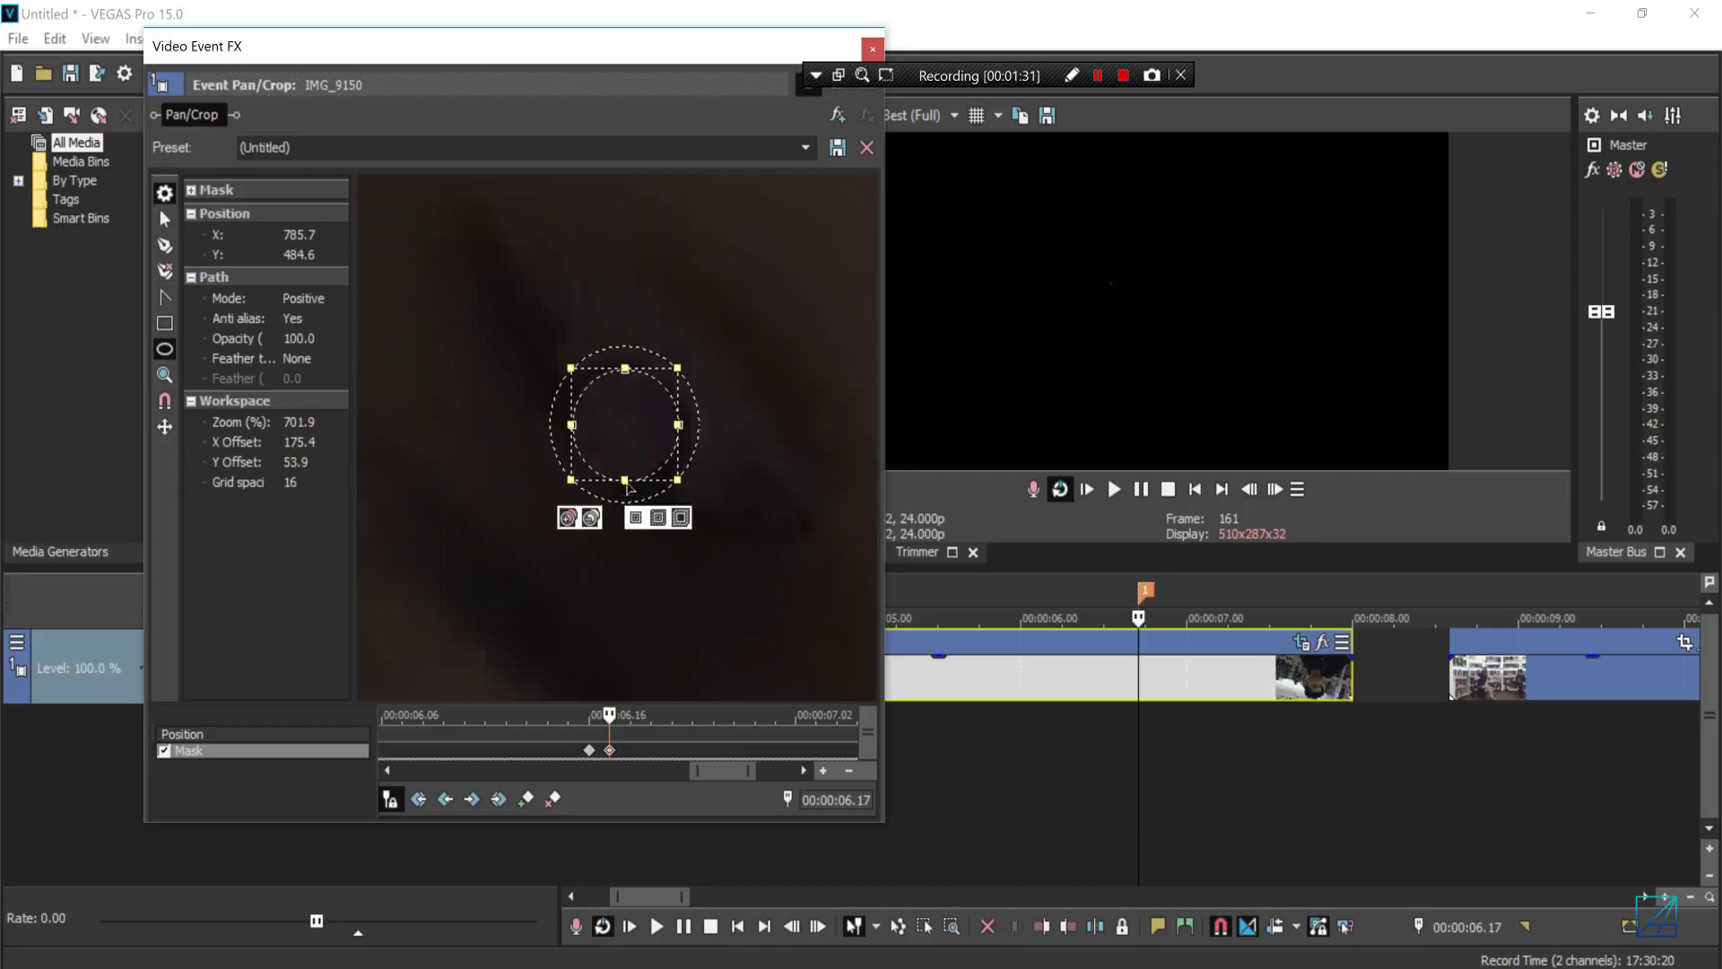
click(627, 483)
click(627, 483)
click(686, 437)
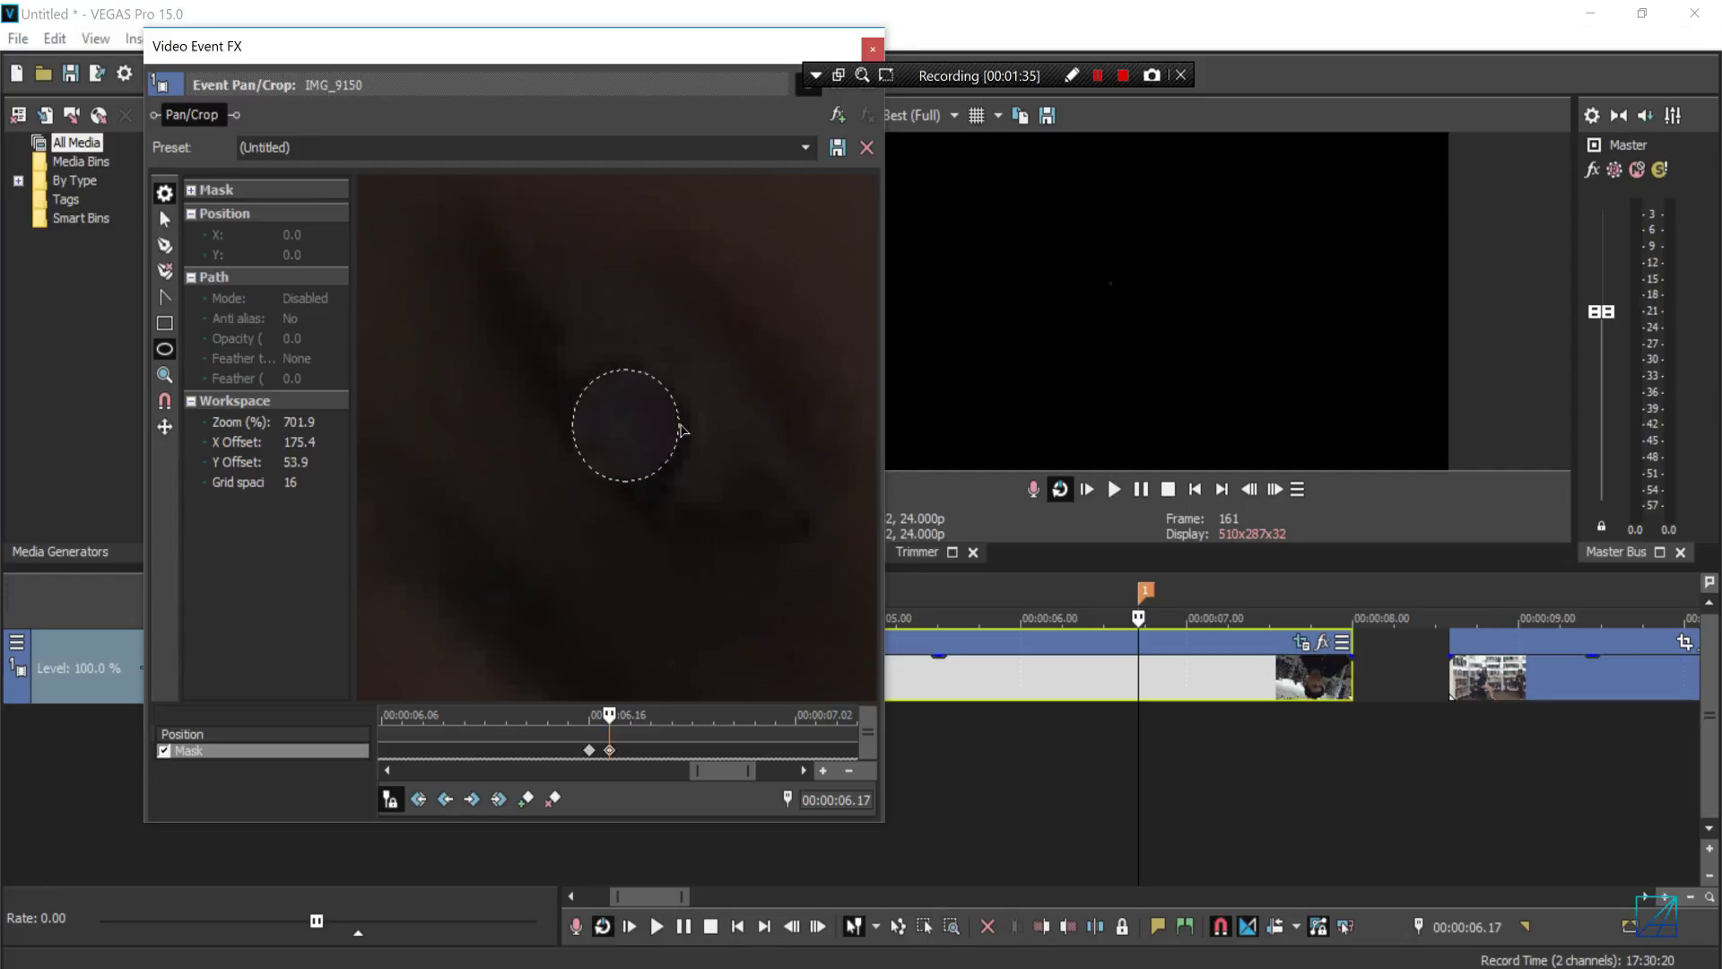
Adjust the mask's right, left, top and bottom points to fit the pupil
click(164, 220)
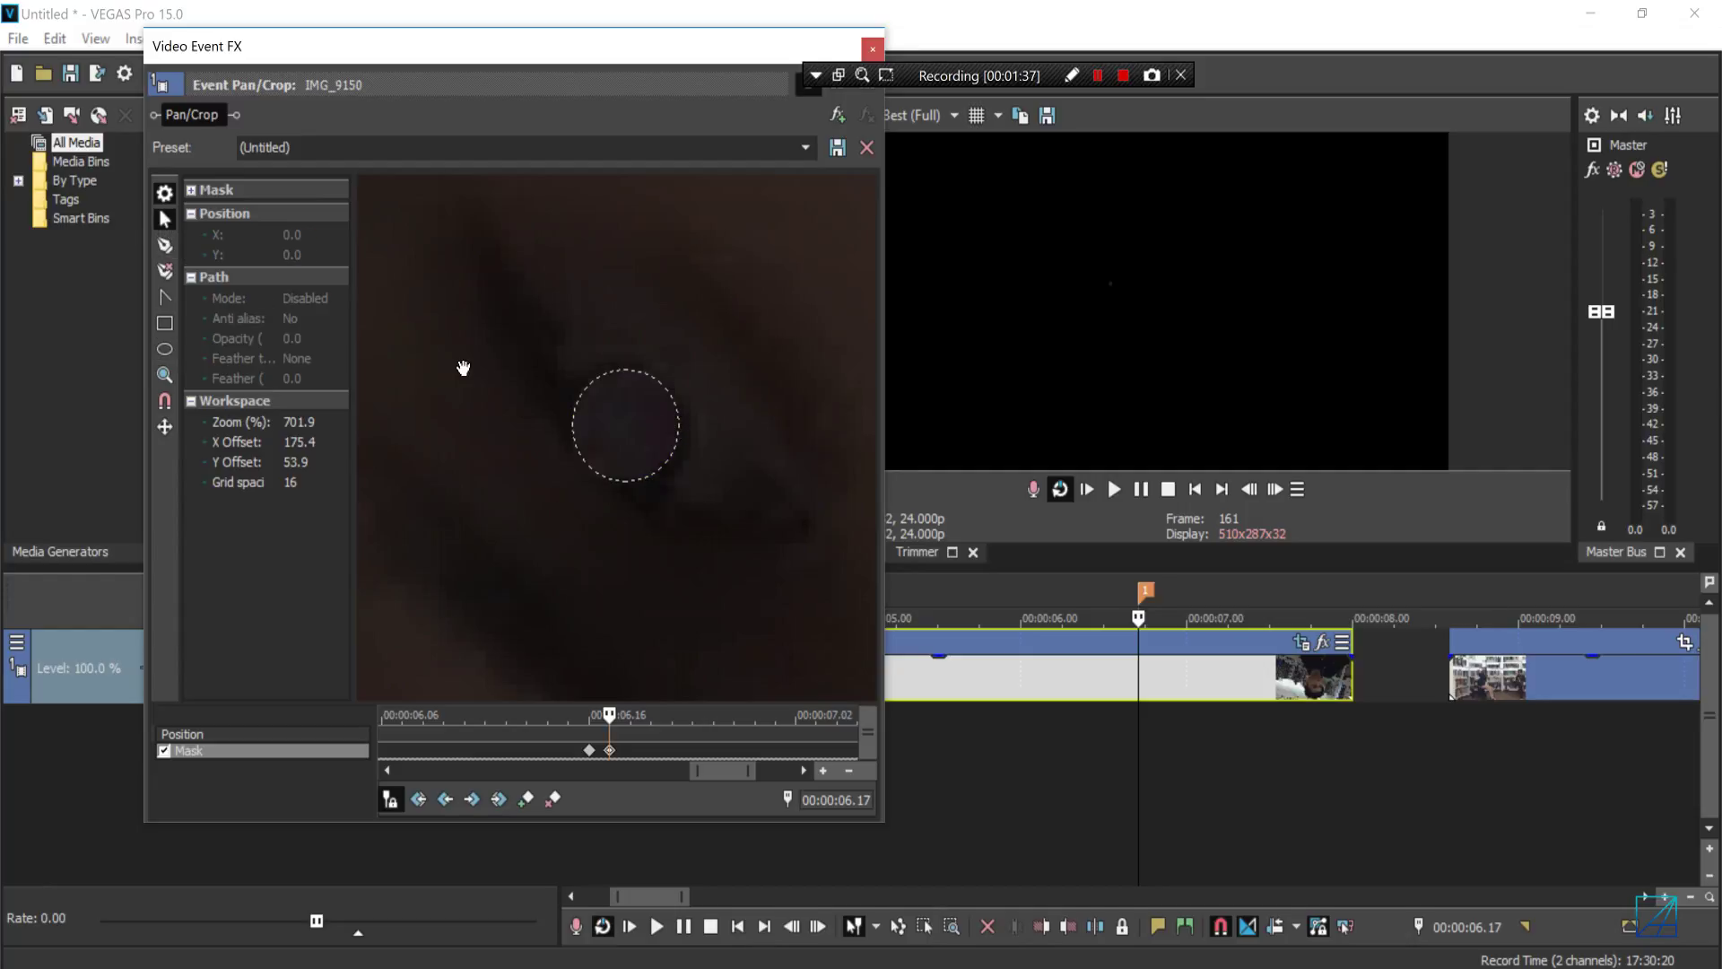
double_click(680, 424)
click(689, 428)
drag(682, 424, 686, 424)
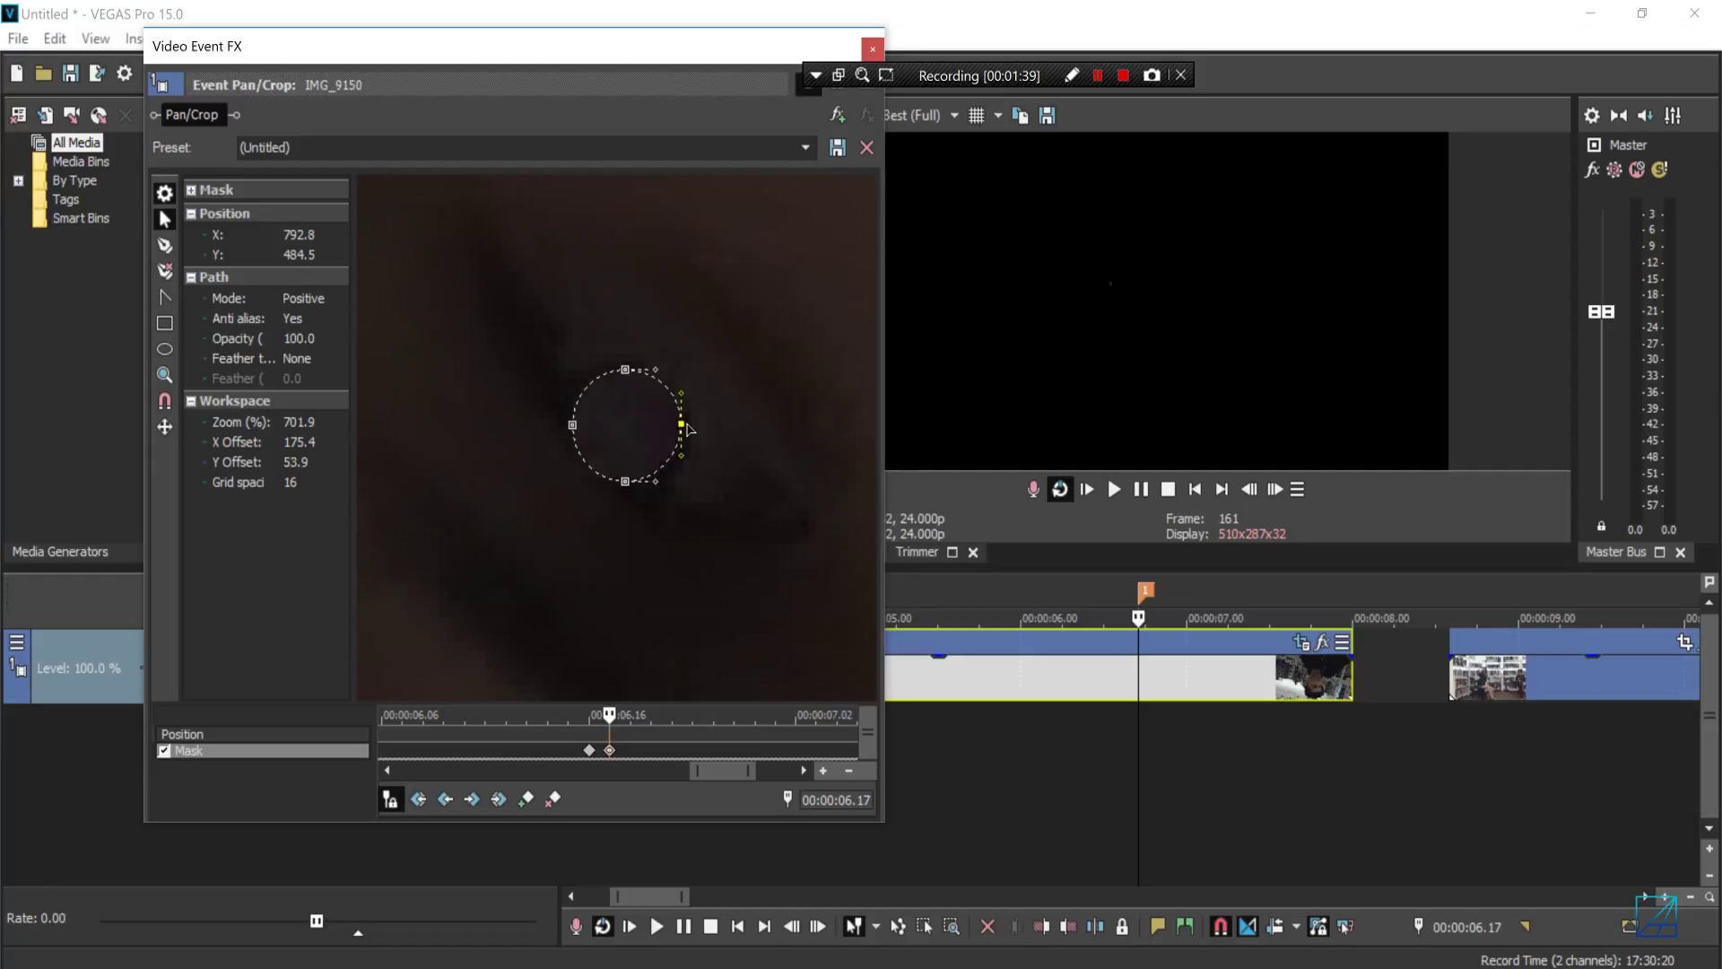
click(571, 423)
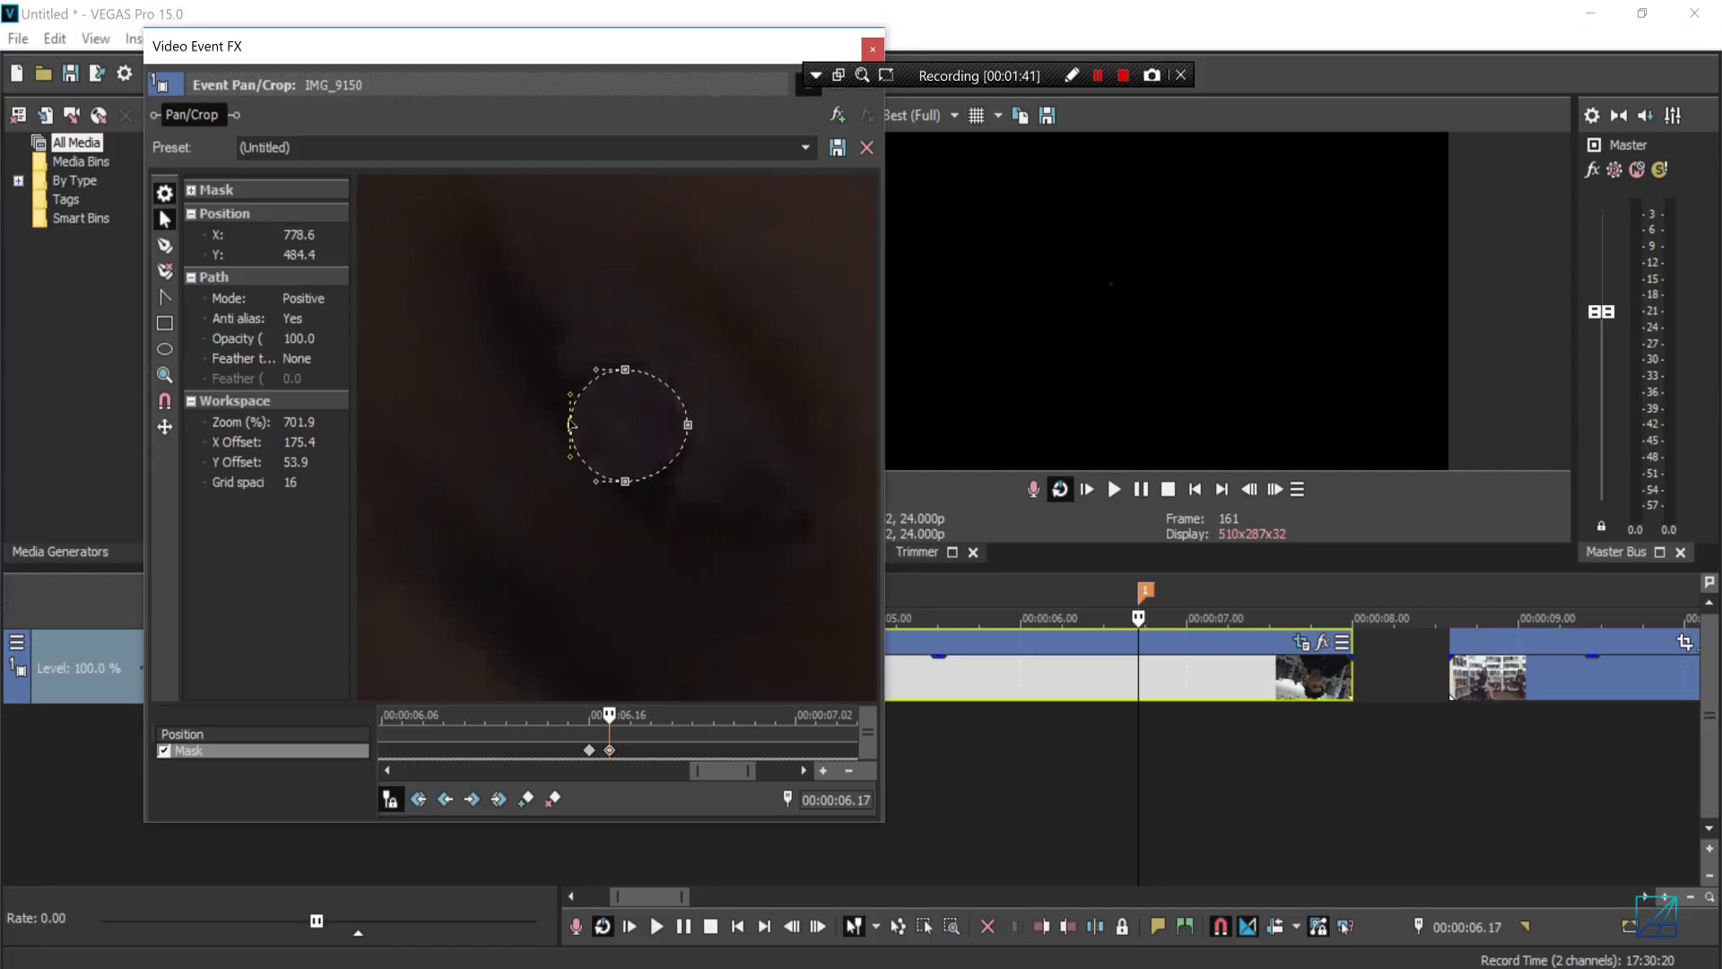
drag(570, 423, 615, 368)
click(625, 369)
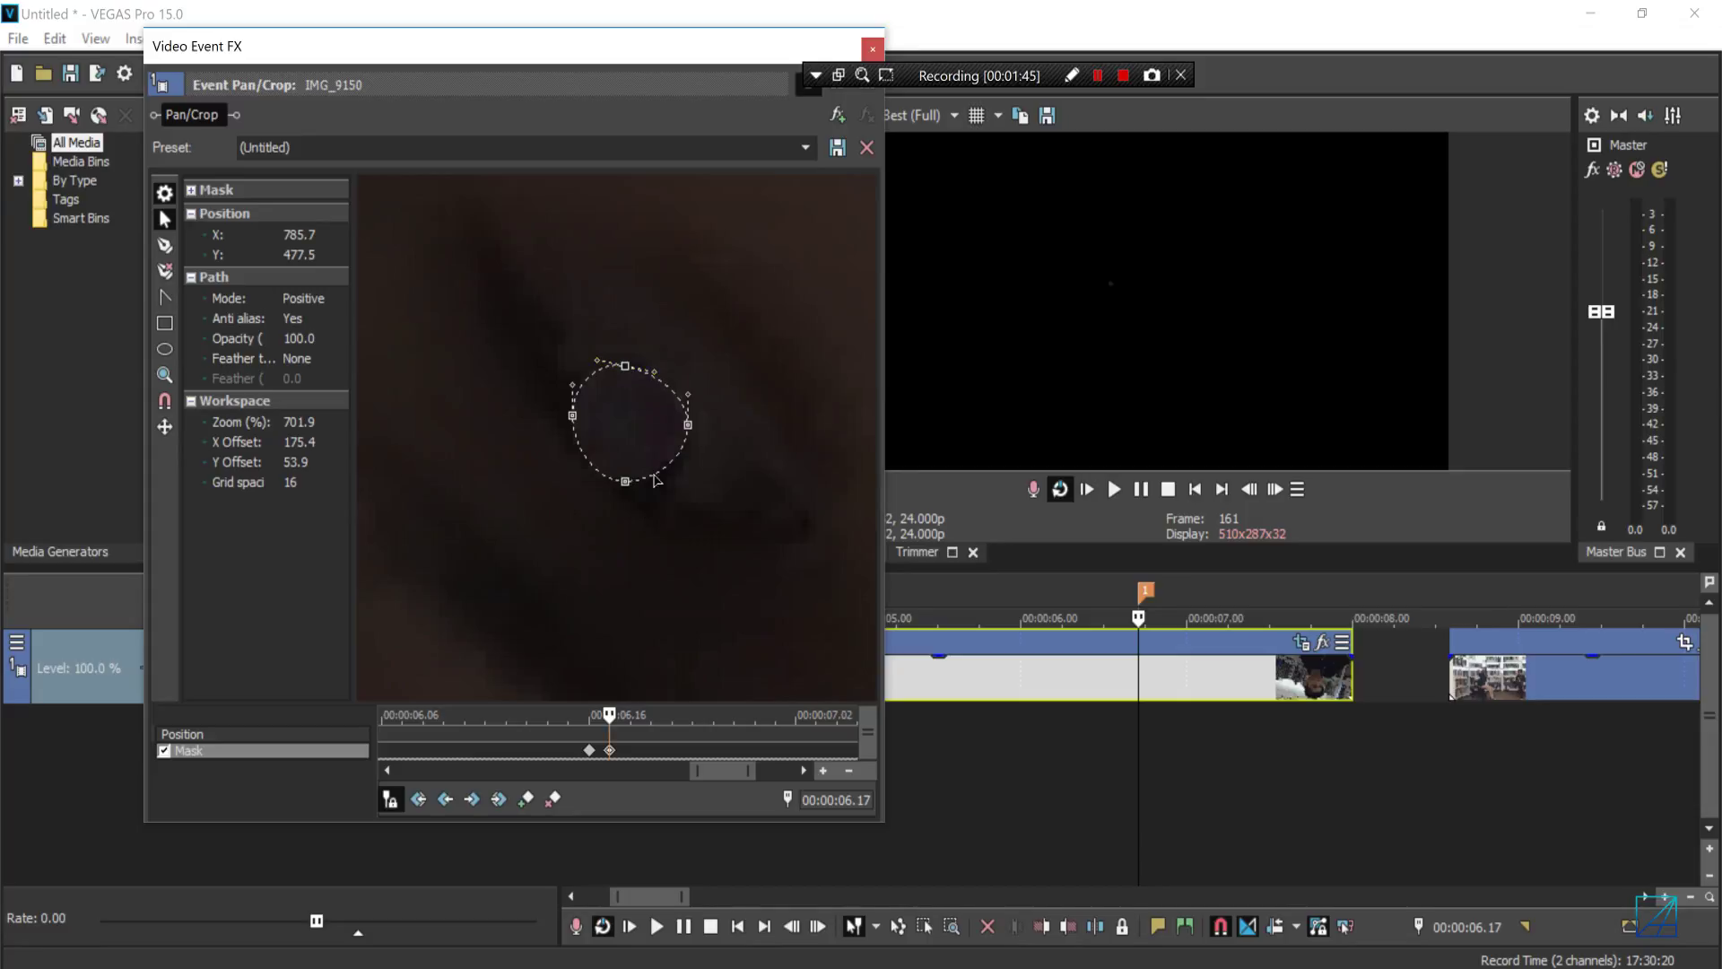
drag(631, 487, 637, 490)
Set the mask feather type to Both, feather to 1.0, and mode to Negative
click(309, 357)
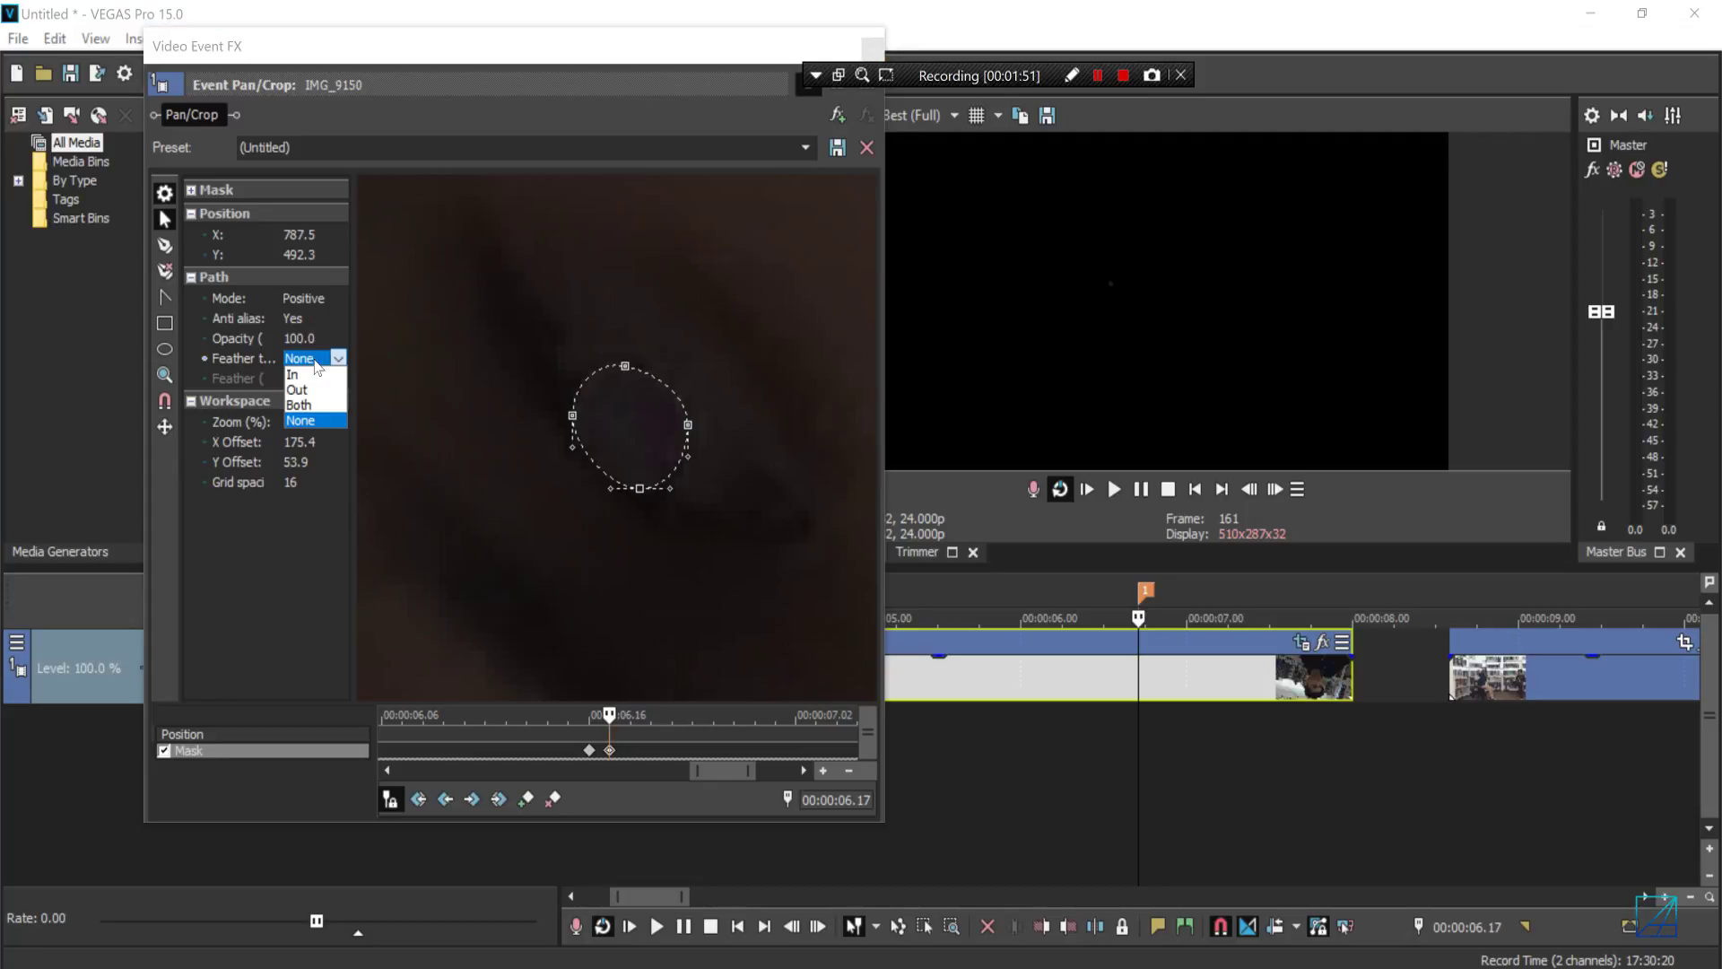
click(318, 408)
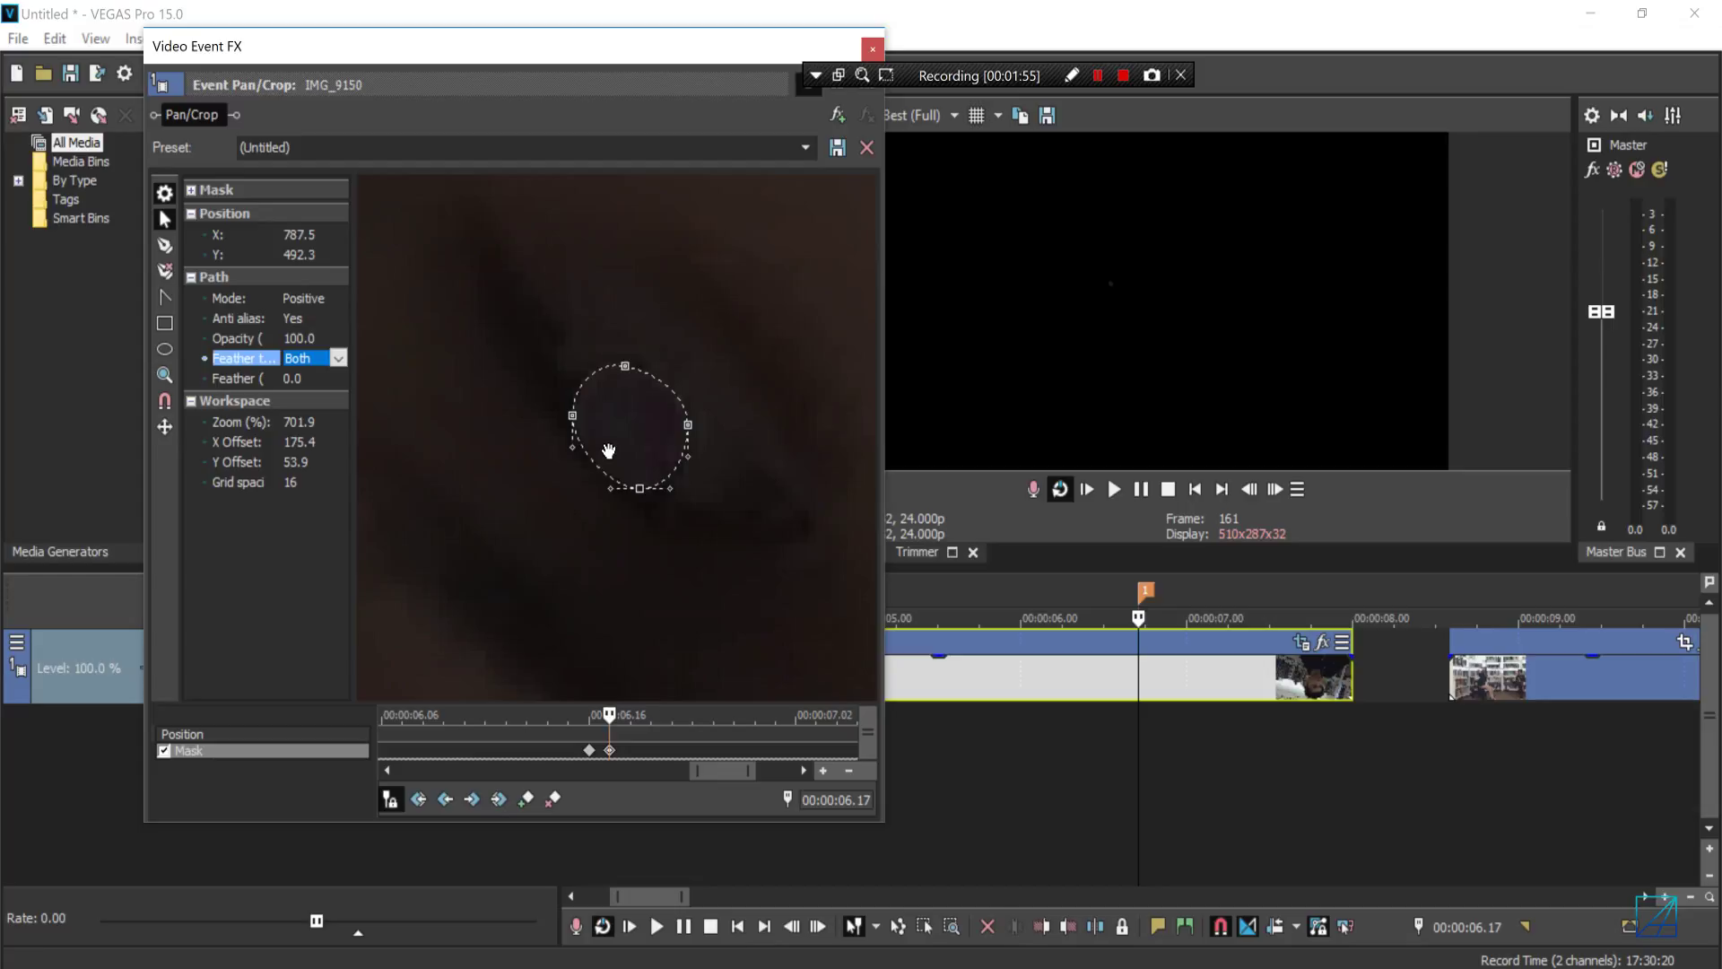
click(306, 376)
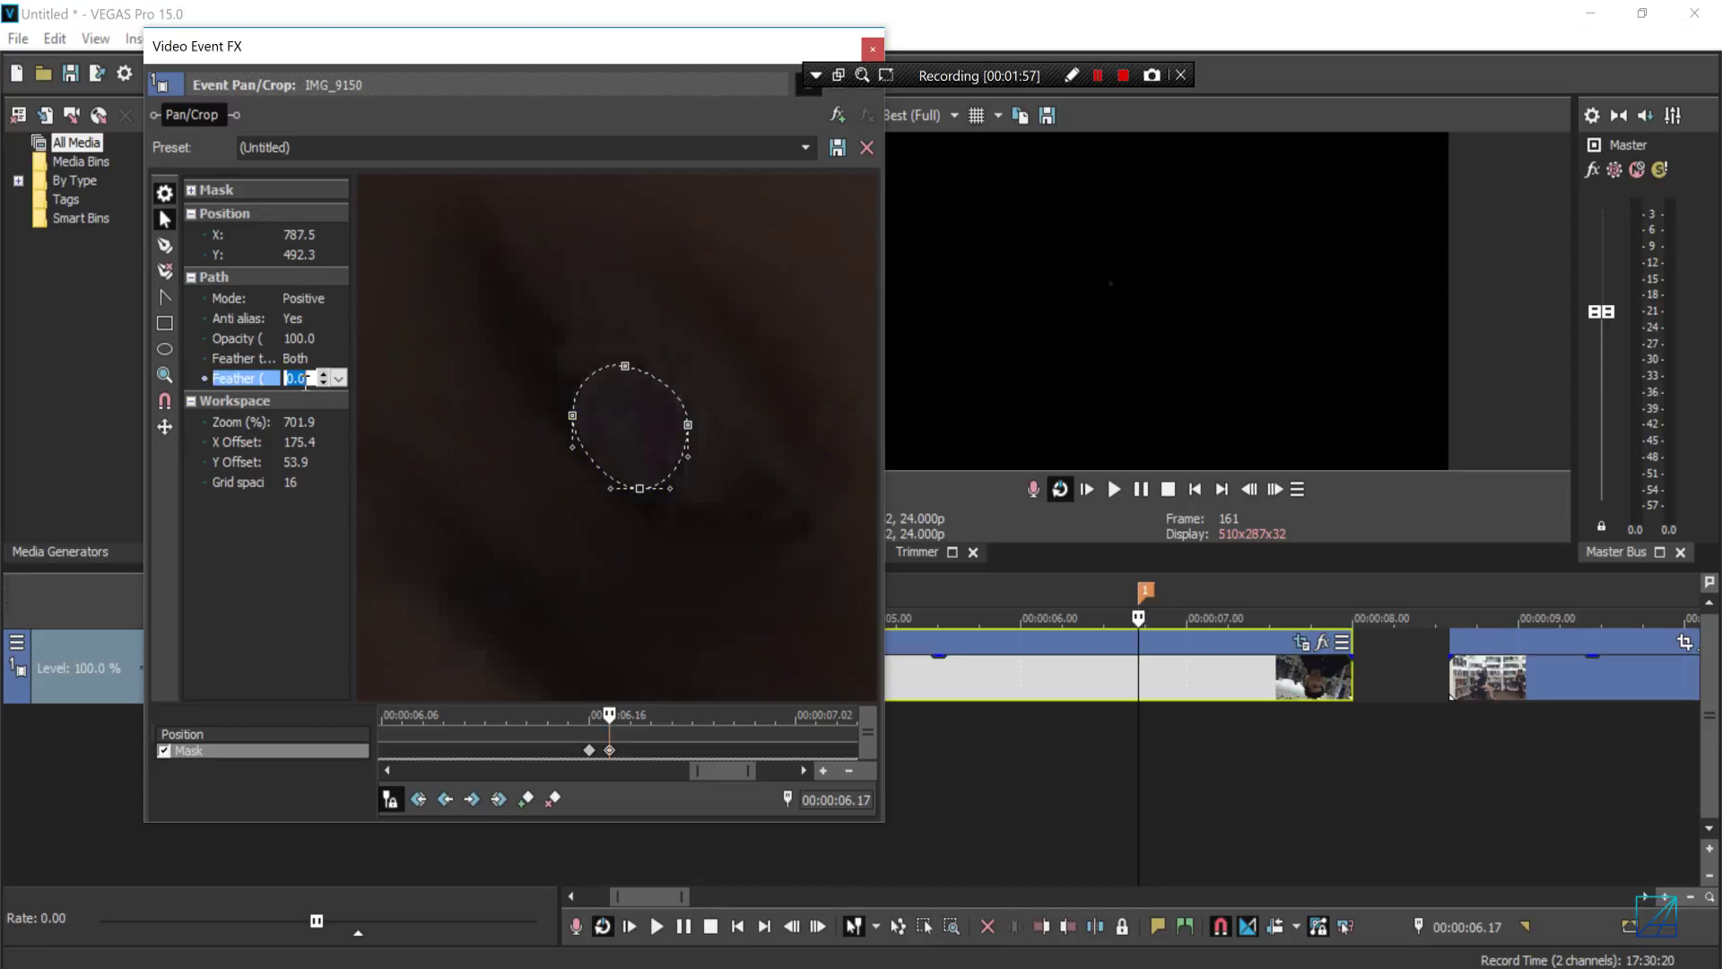
text(1)
key(Return)
scroll(723, 596, up, 1)
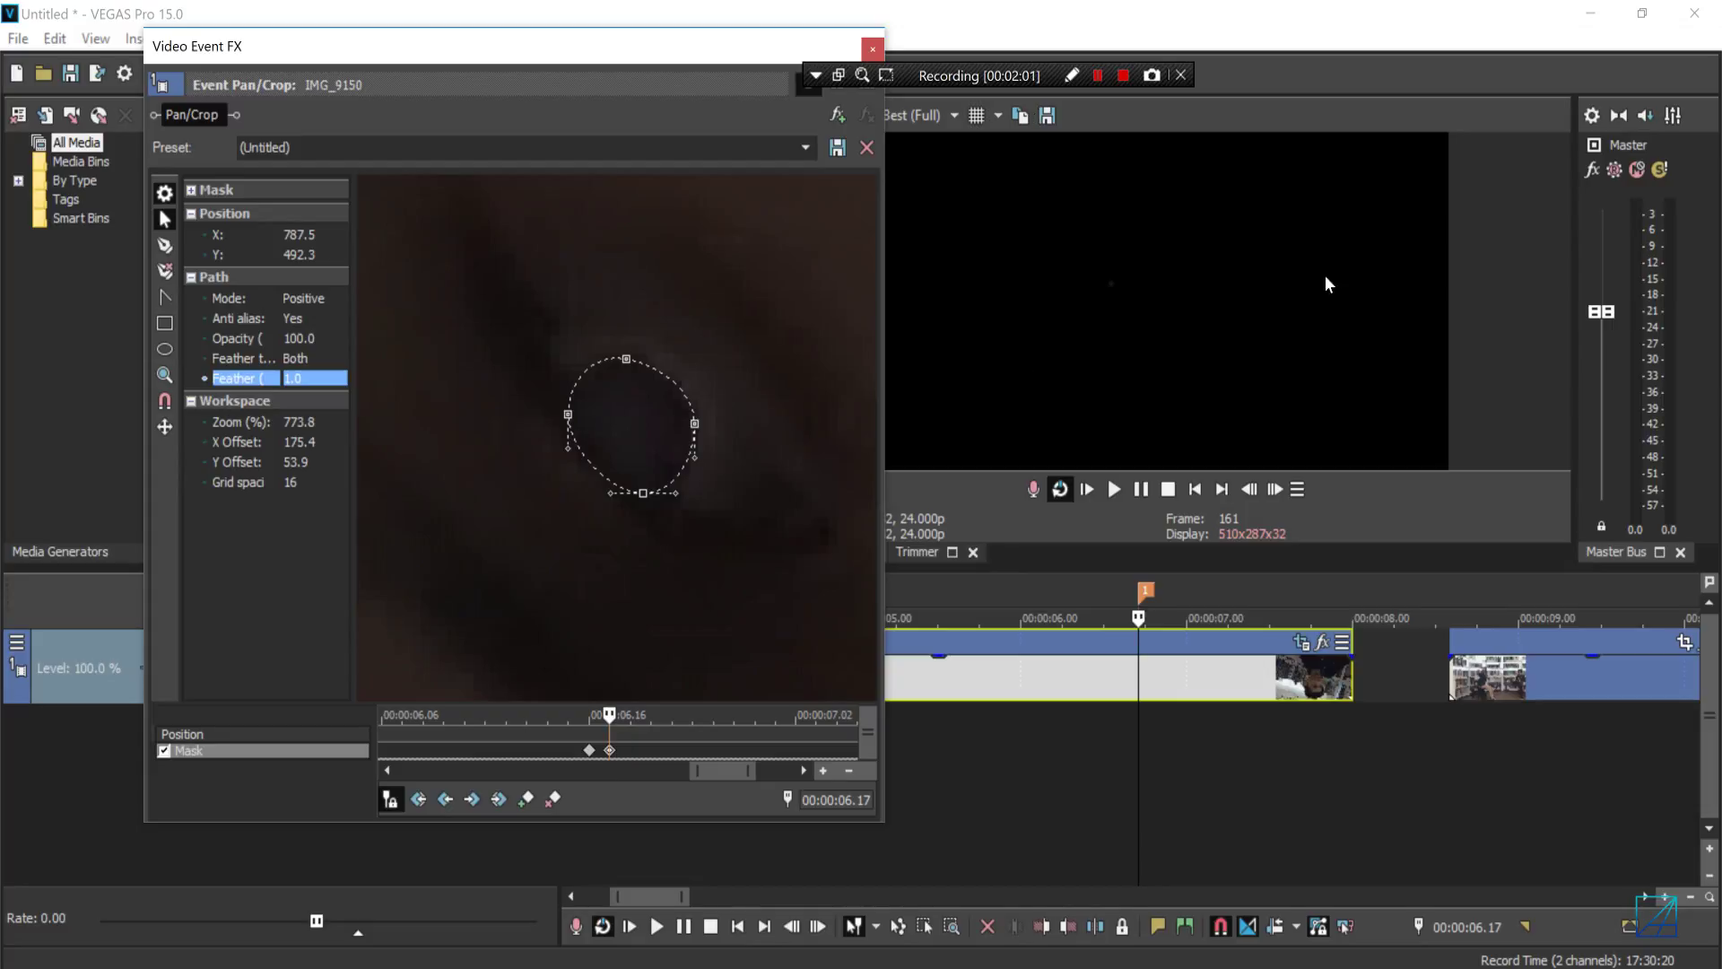
click(305, 297)
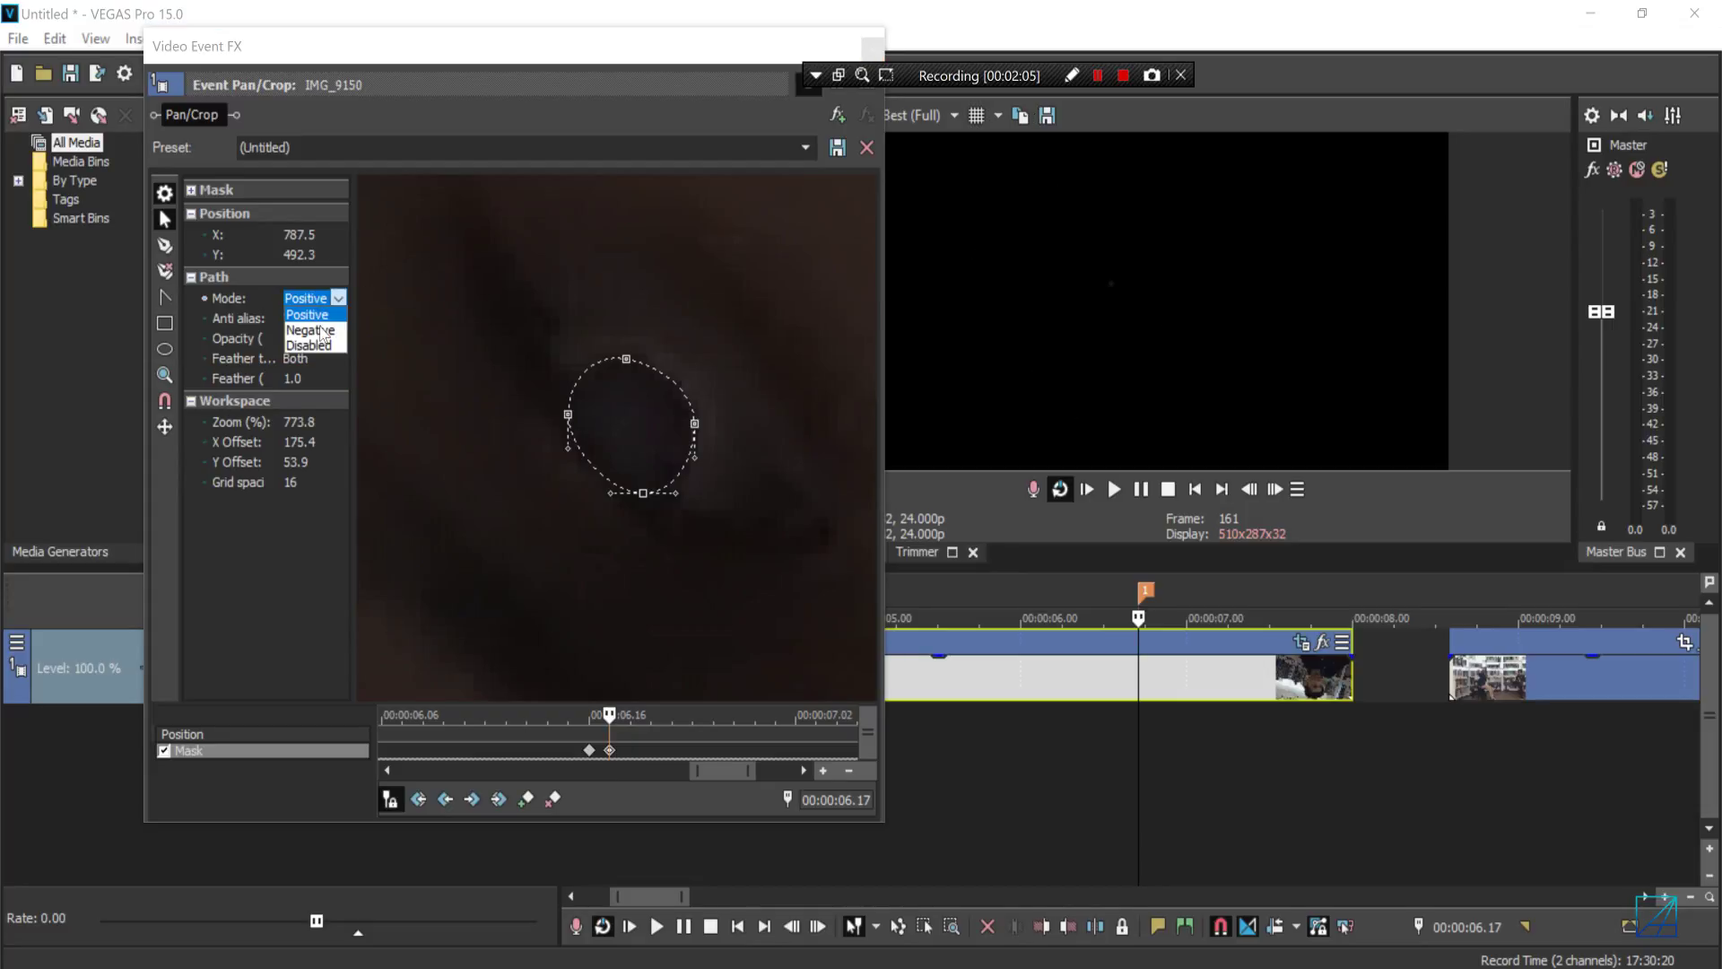
click(322, 332)
scroll(741, 426, up, 1)
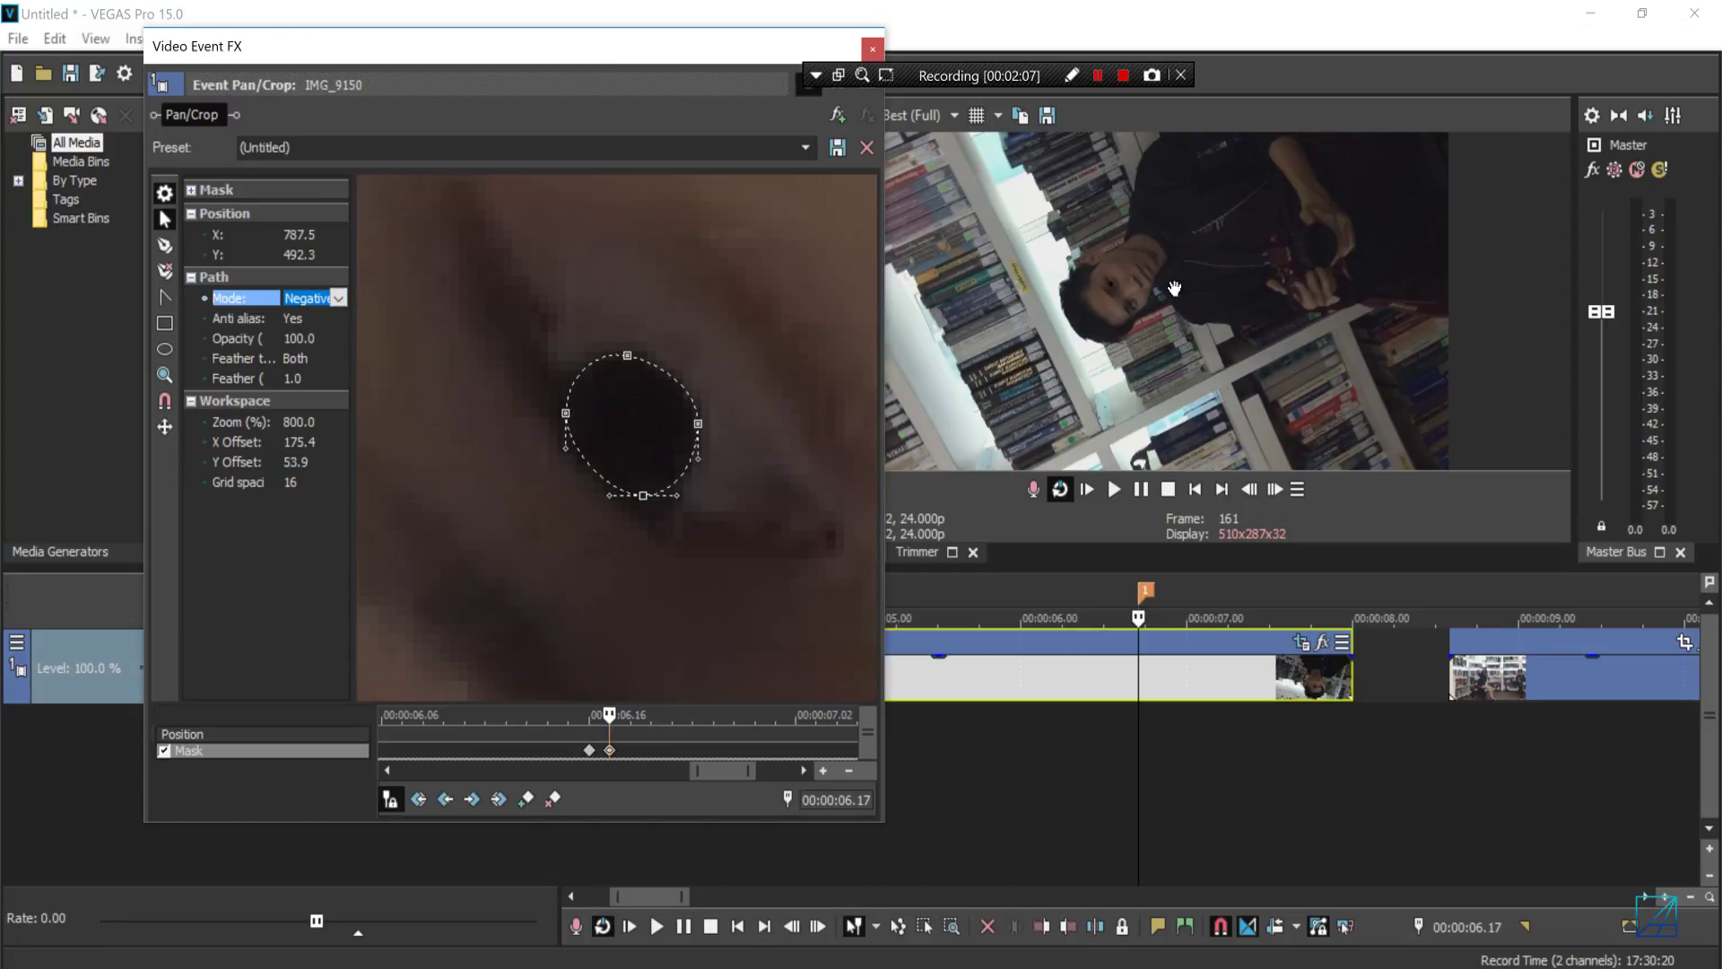
Step ahead to 00:00:06.20 and pan the mask canvas to find the pupil
drag(625, 50, 543, 39)
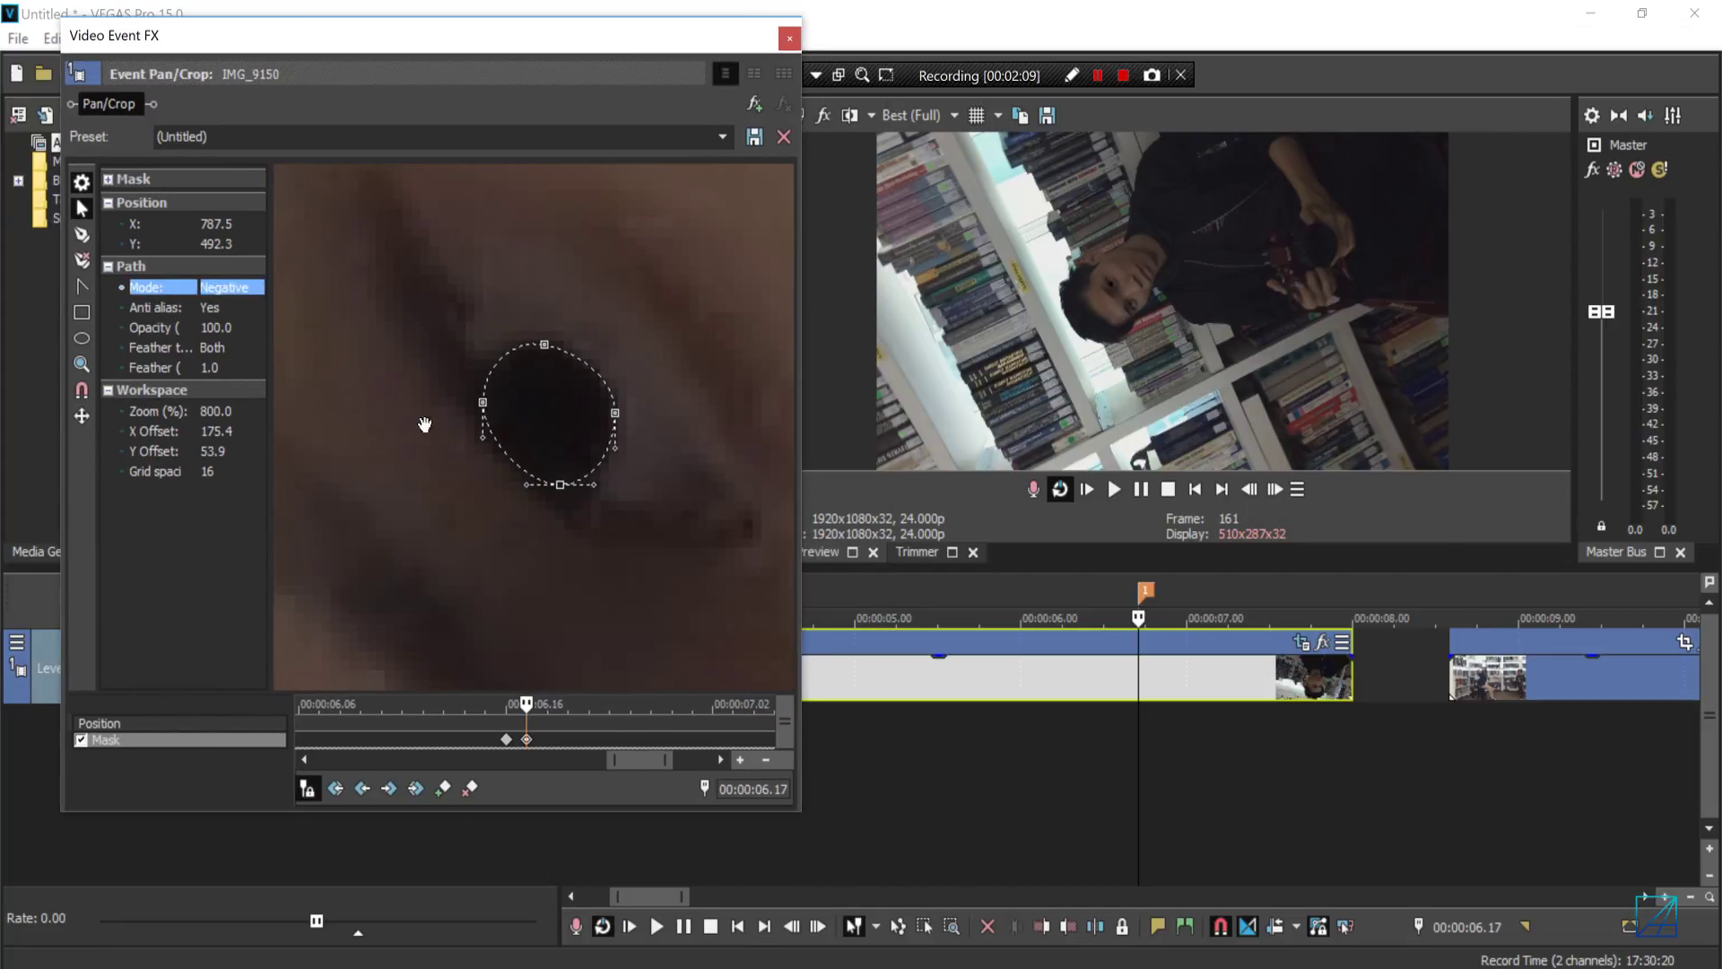
scroll(537, 735, down, 5)
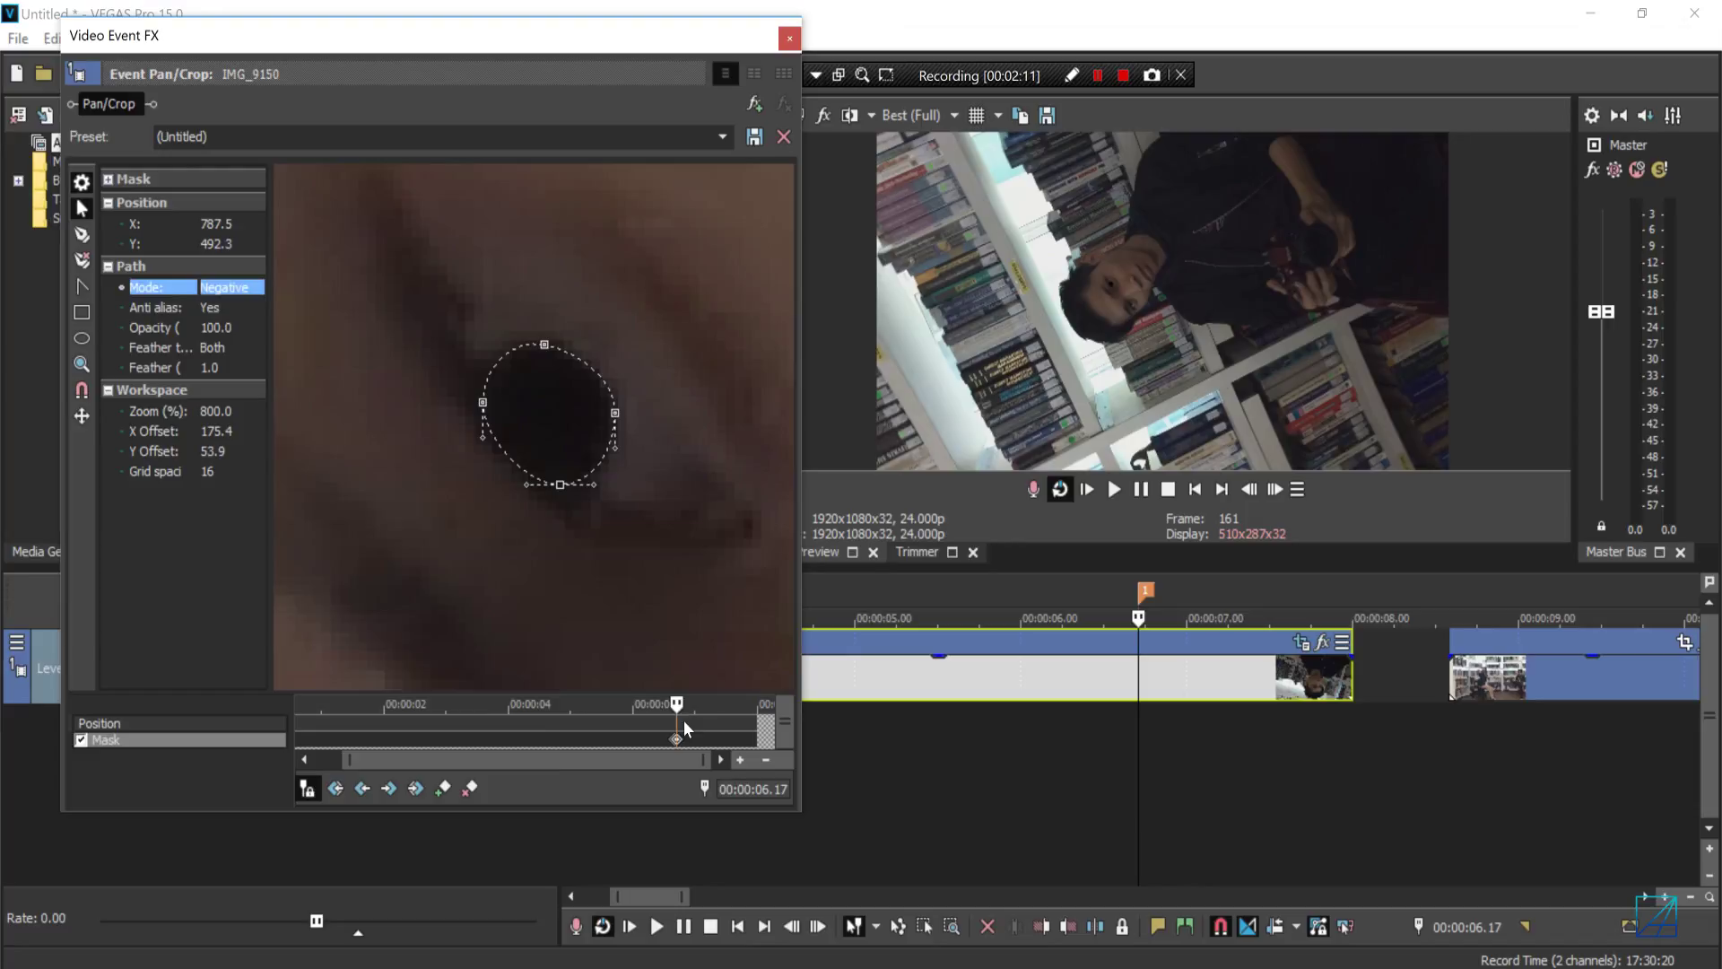
click(577, 727)
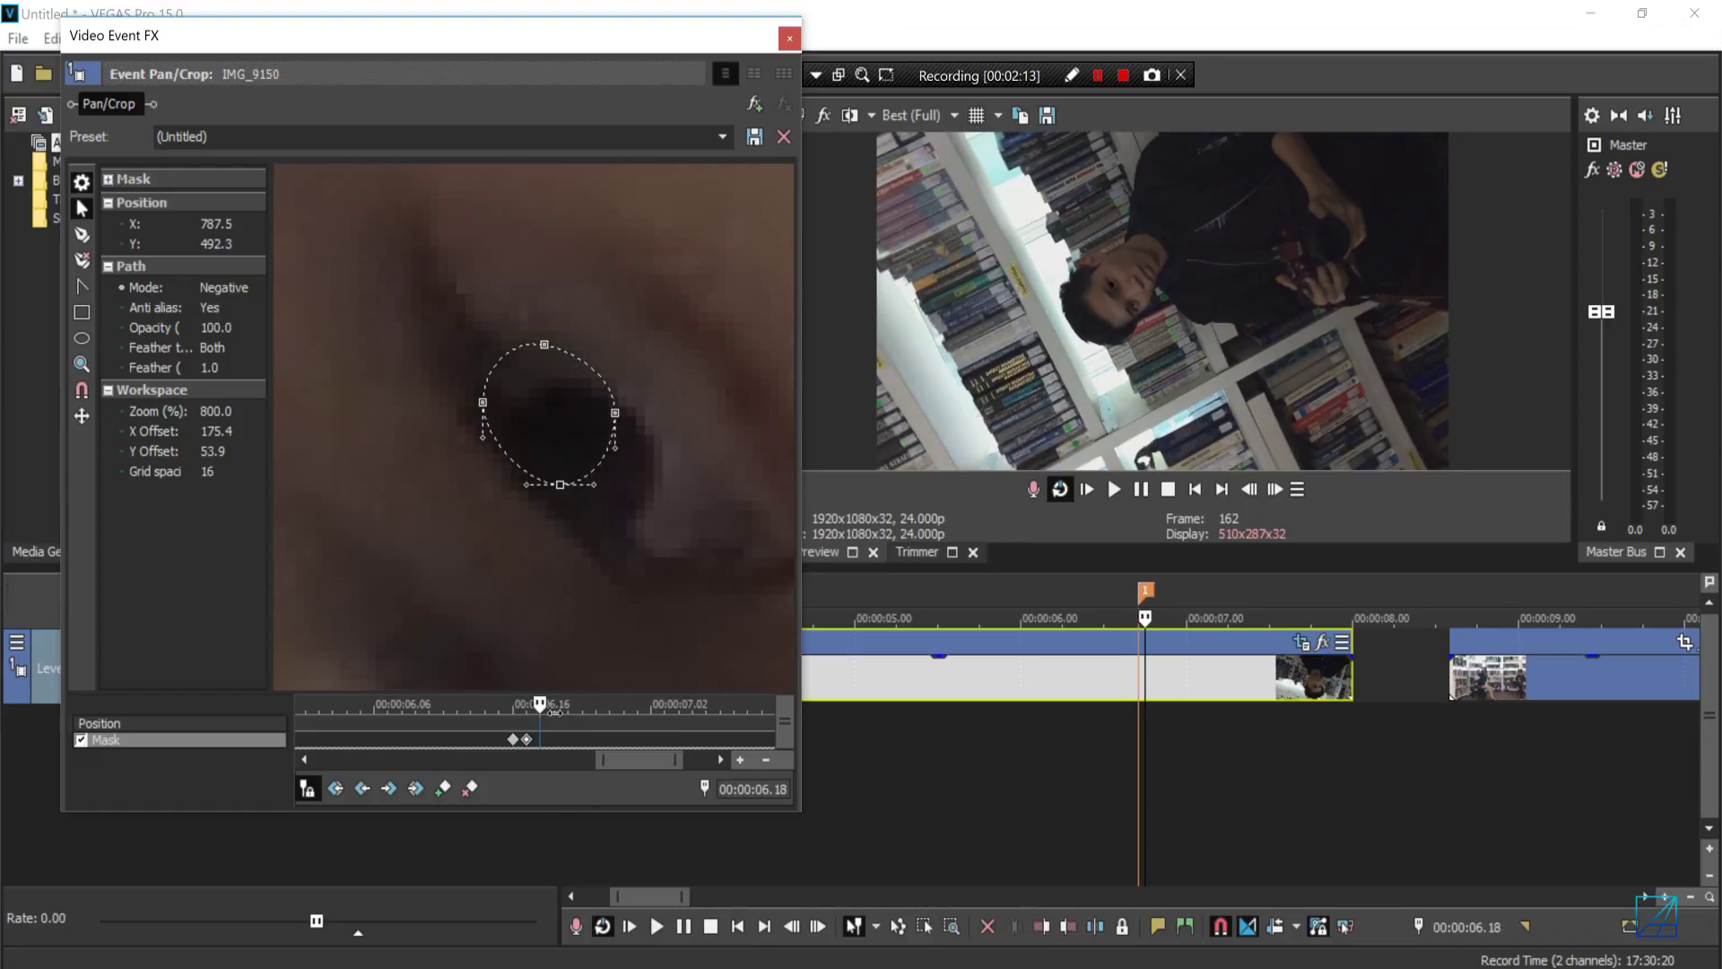
drag(515, 572, 324, 455)
At 6.20 s, move the mask onto the pupil and reshape its edges to fit
double_click(398, 364)
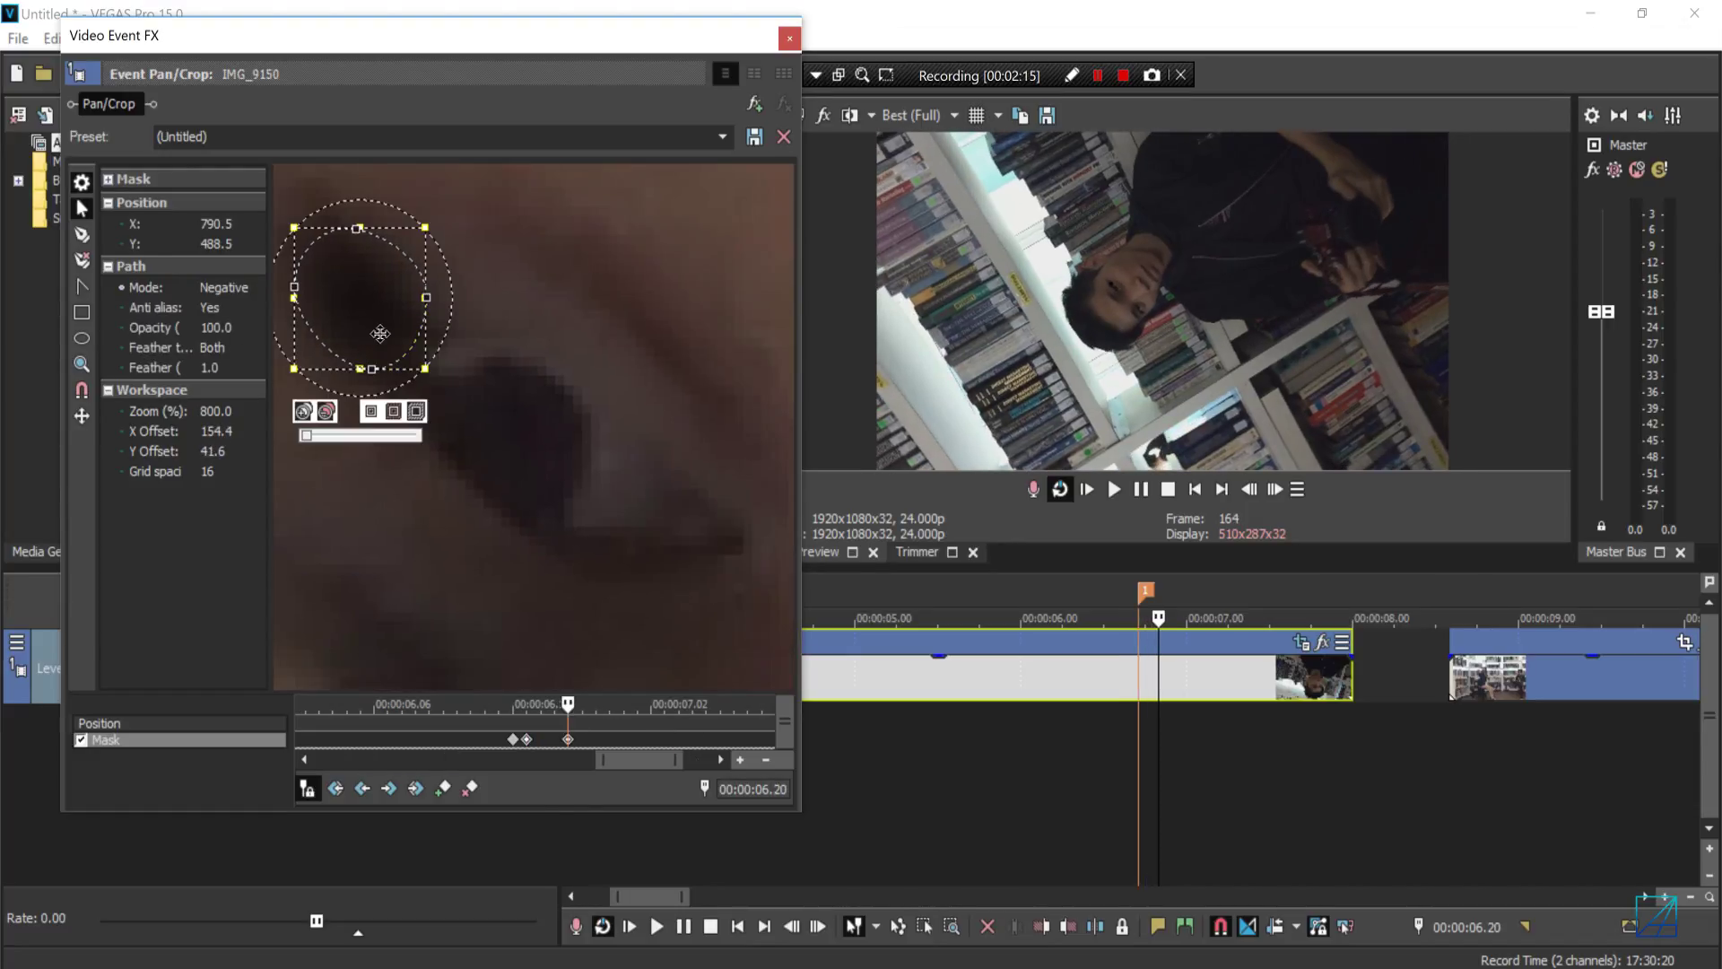
drag(390, 318, 583, 434)
double_click(572, 434)
drag(525, 510, 531, 517)
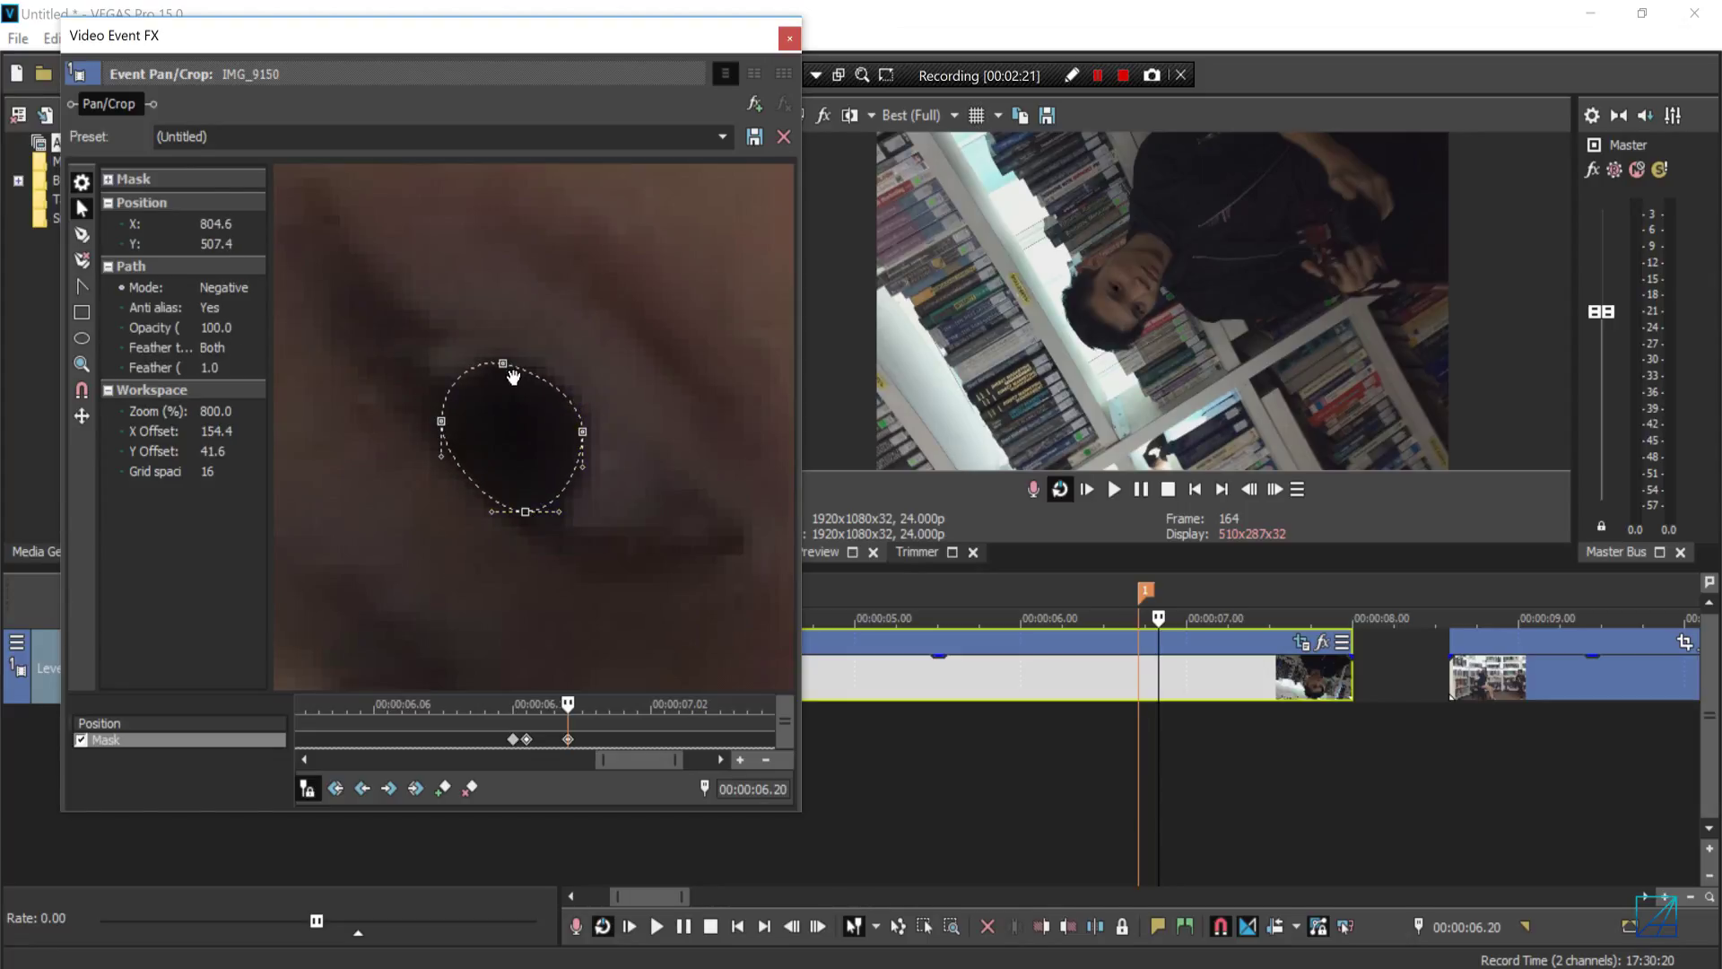
drag(506, 364, 510, 361)
At 00:00:06.23, move the mask back onto the pupil and curve its edge to match
drag(570, 703, 610, 703)
drag(613, 535, 393, 377)
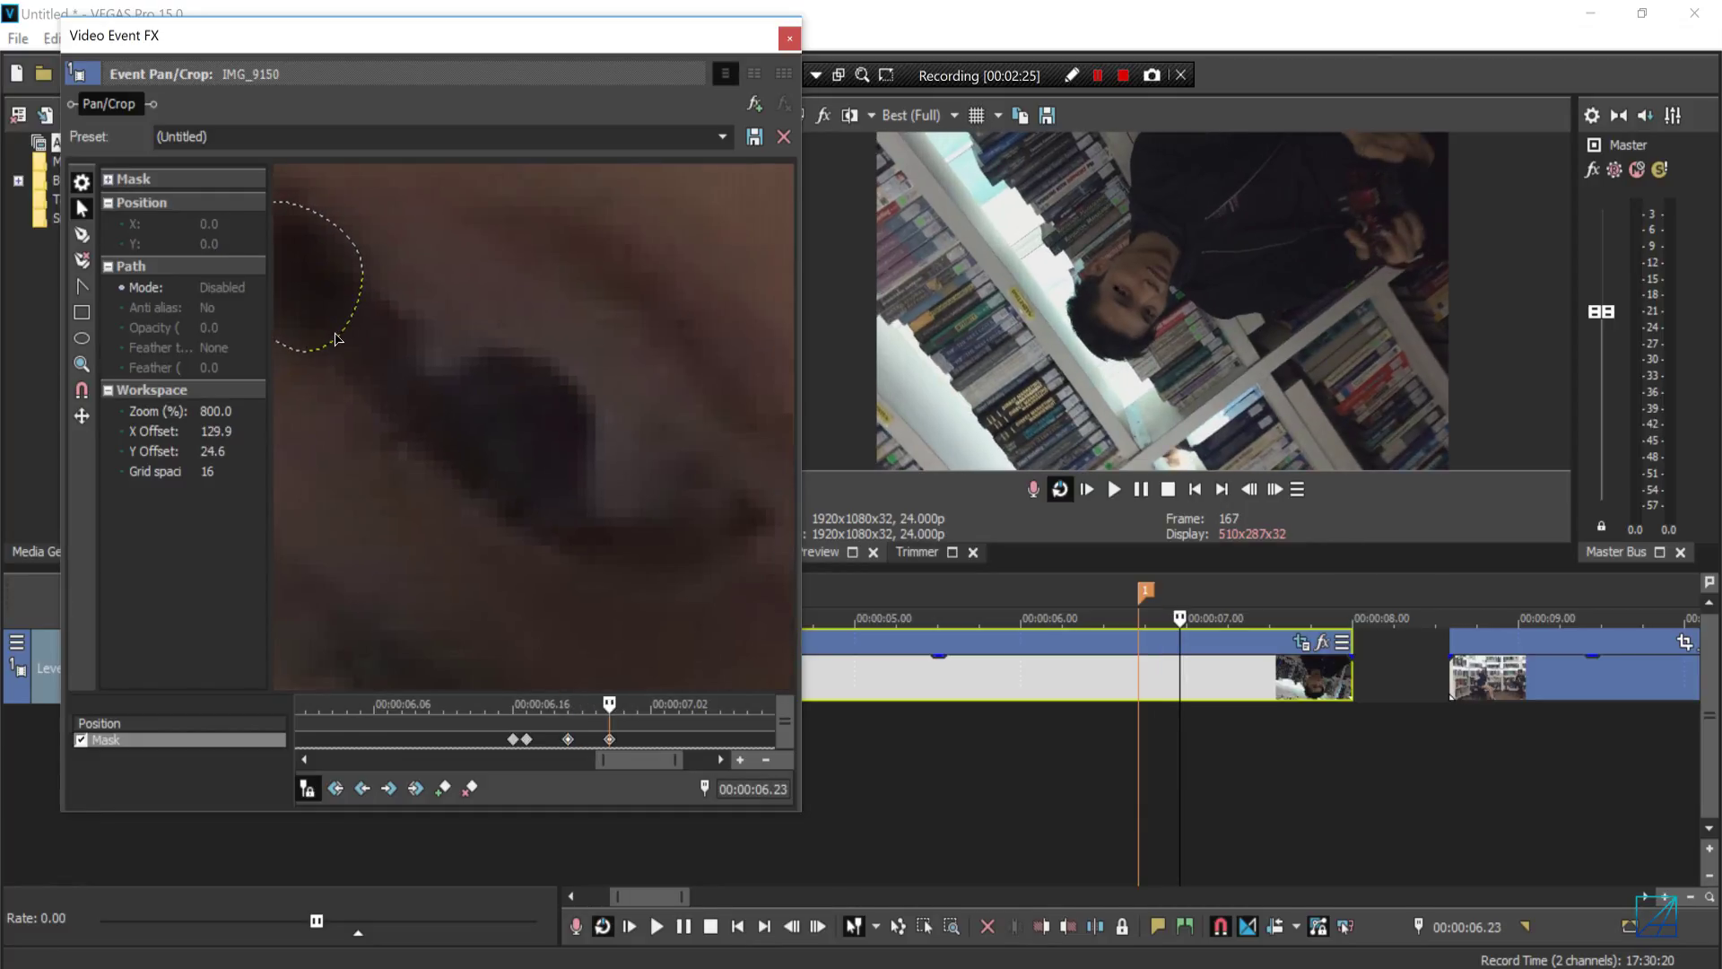
double_click(336, 339)
drag(319, 271, 593, 424)
click(576, 421)
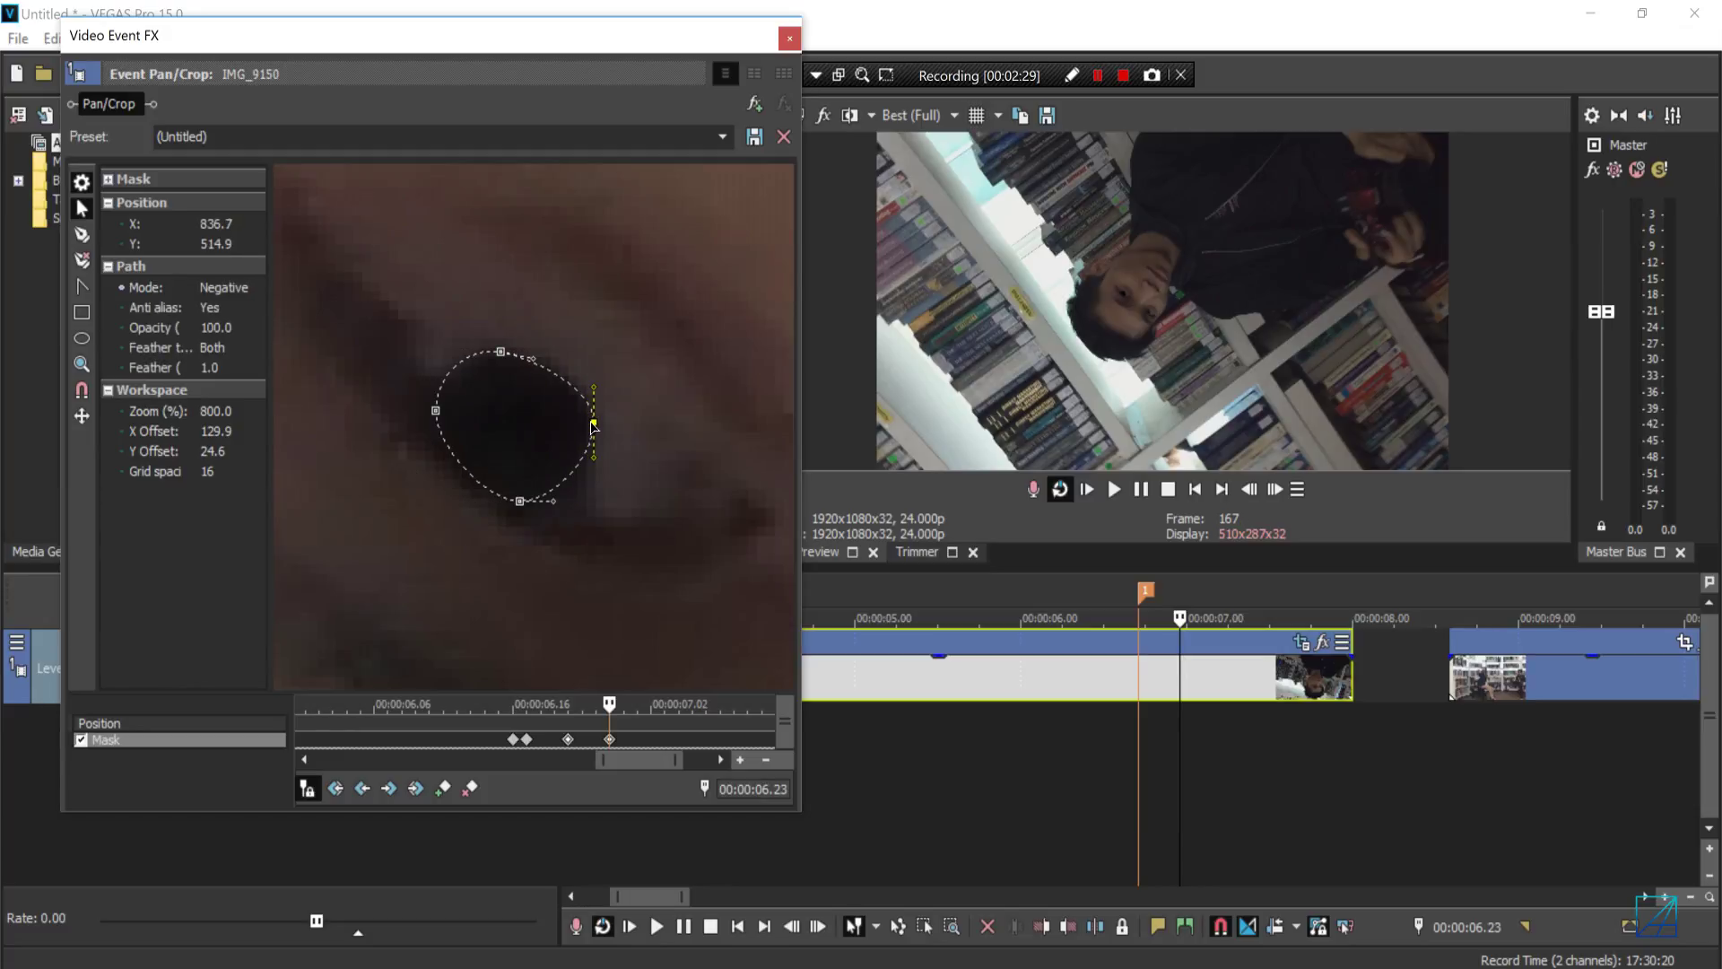
drag(550, 503, 560, 511)
At 00:00:07.01, move the mask down-right onto the pupil
drag(610, 703, 636, 704)
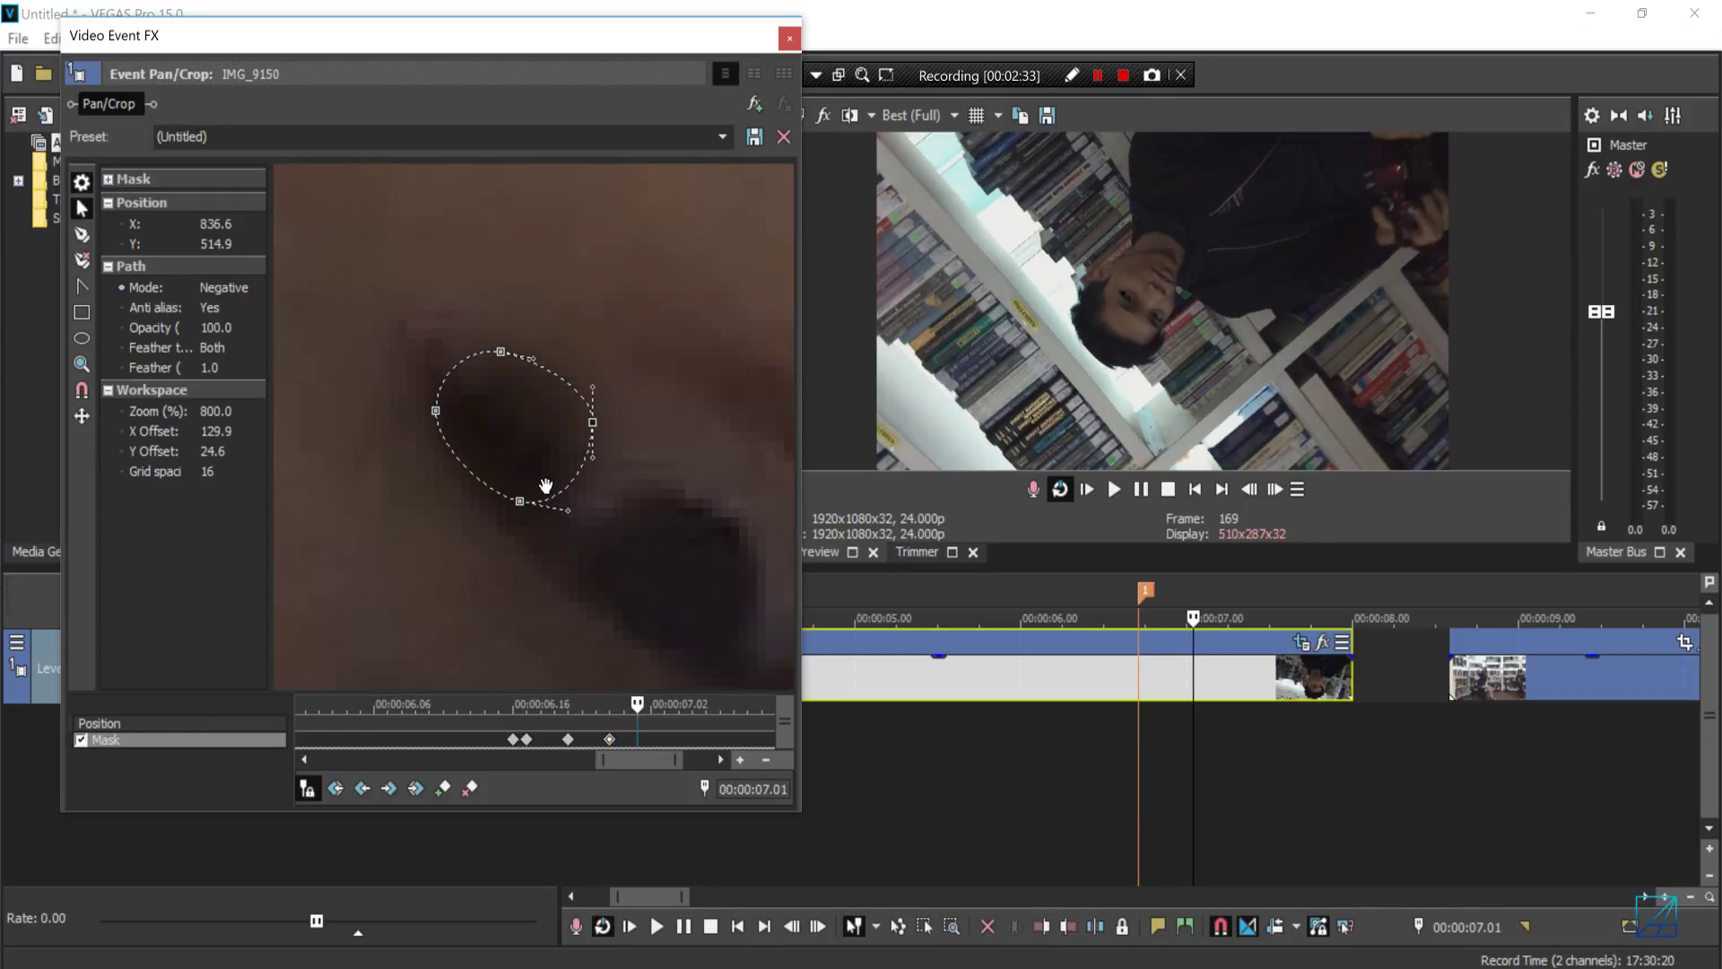
click(526, 455)
drag(553, 456, 681, 570)
drag(585, 293, 340, 193)
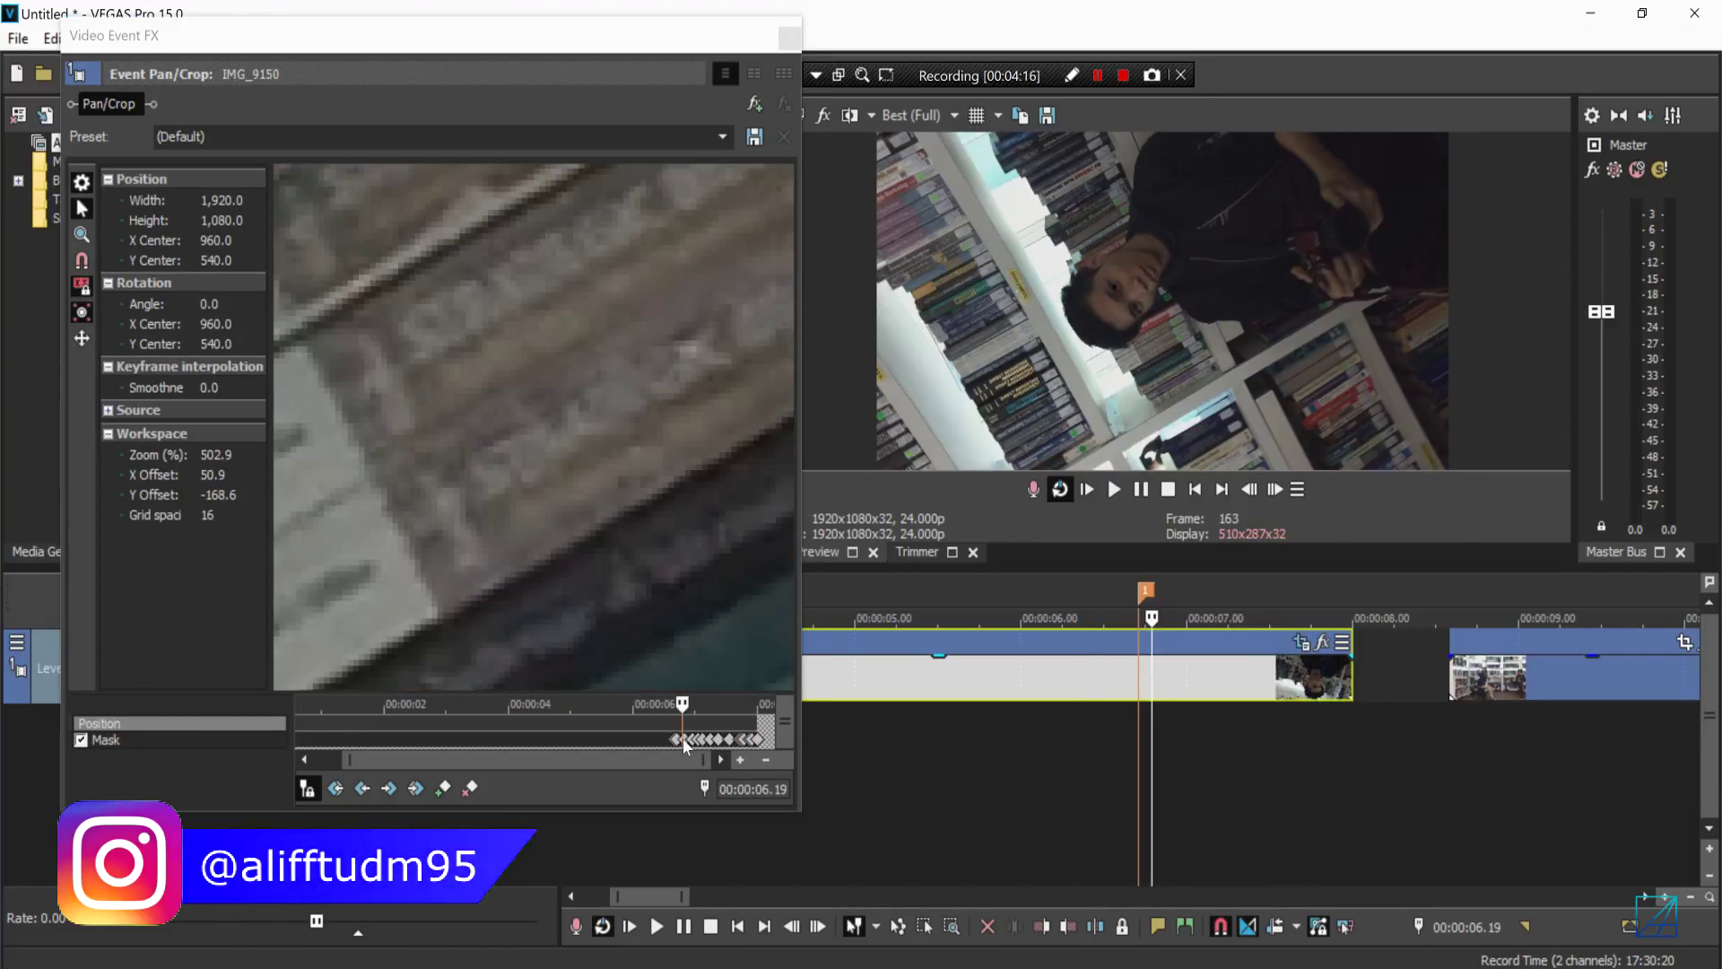
Scrub the tracked mask keyframes through about 7.16–7.18 s to check the tracking
scroll(600, 433, down, 5)
scroll(600, 433, down, 7)
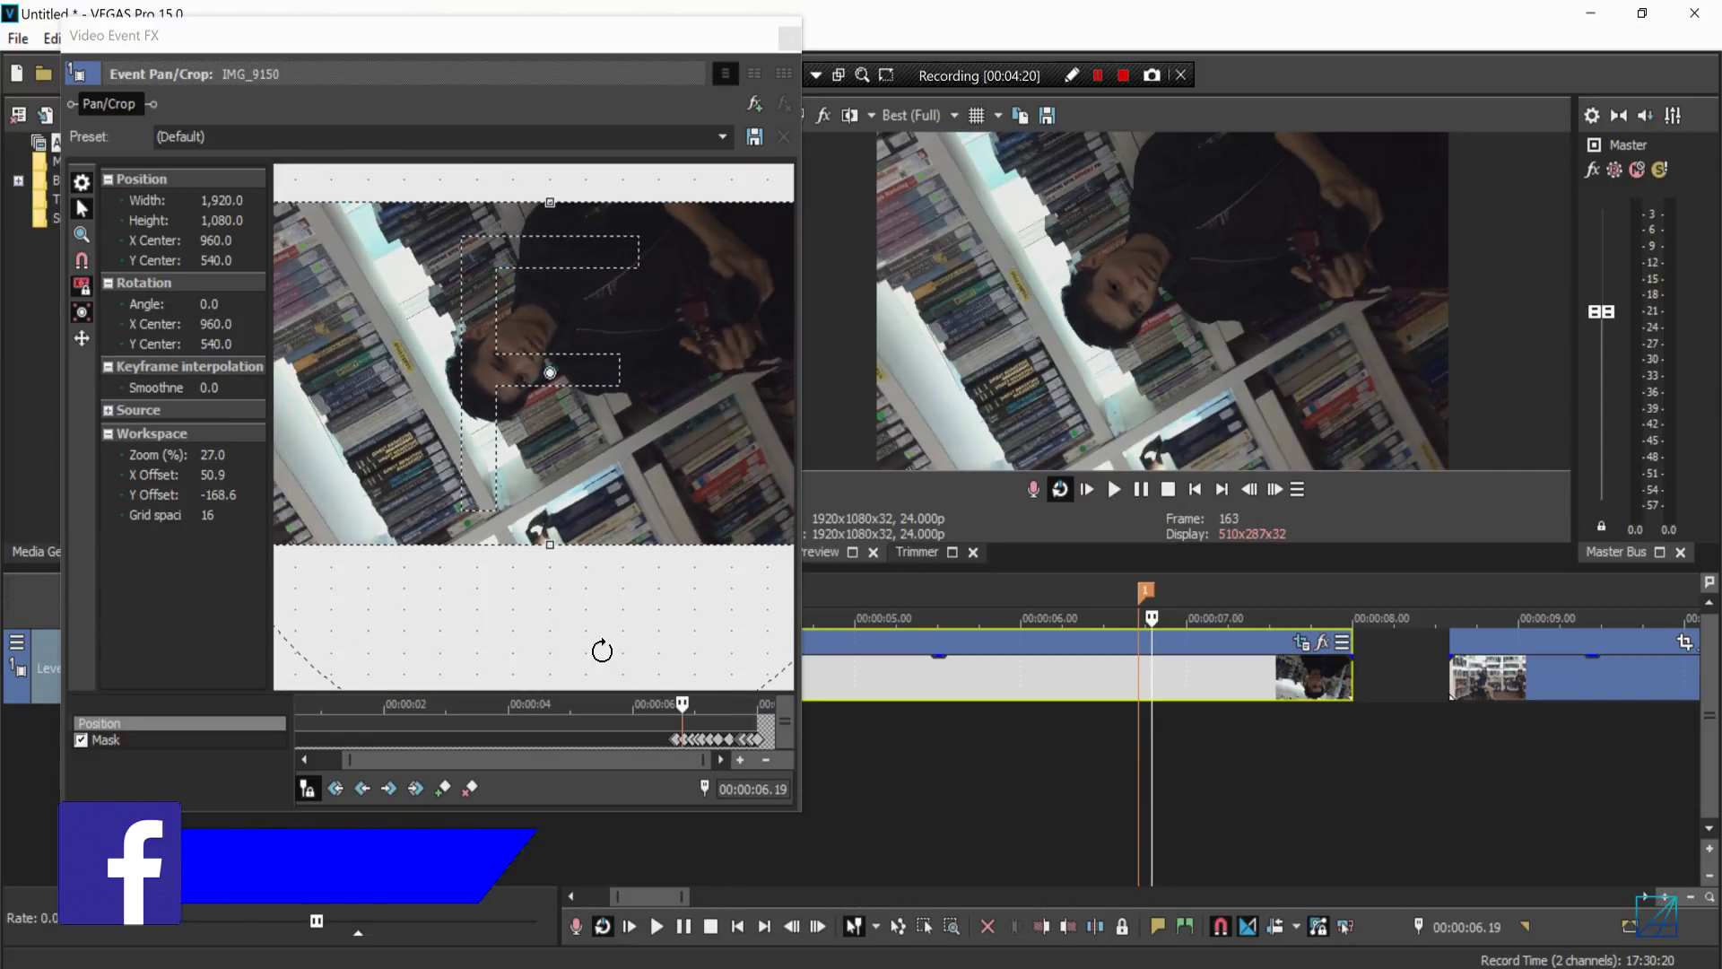
scroll(546, 619, down, 2)
click(603, 739)
drag(636, 719, 717, 730)
scroll(716, 727, up, 3)
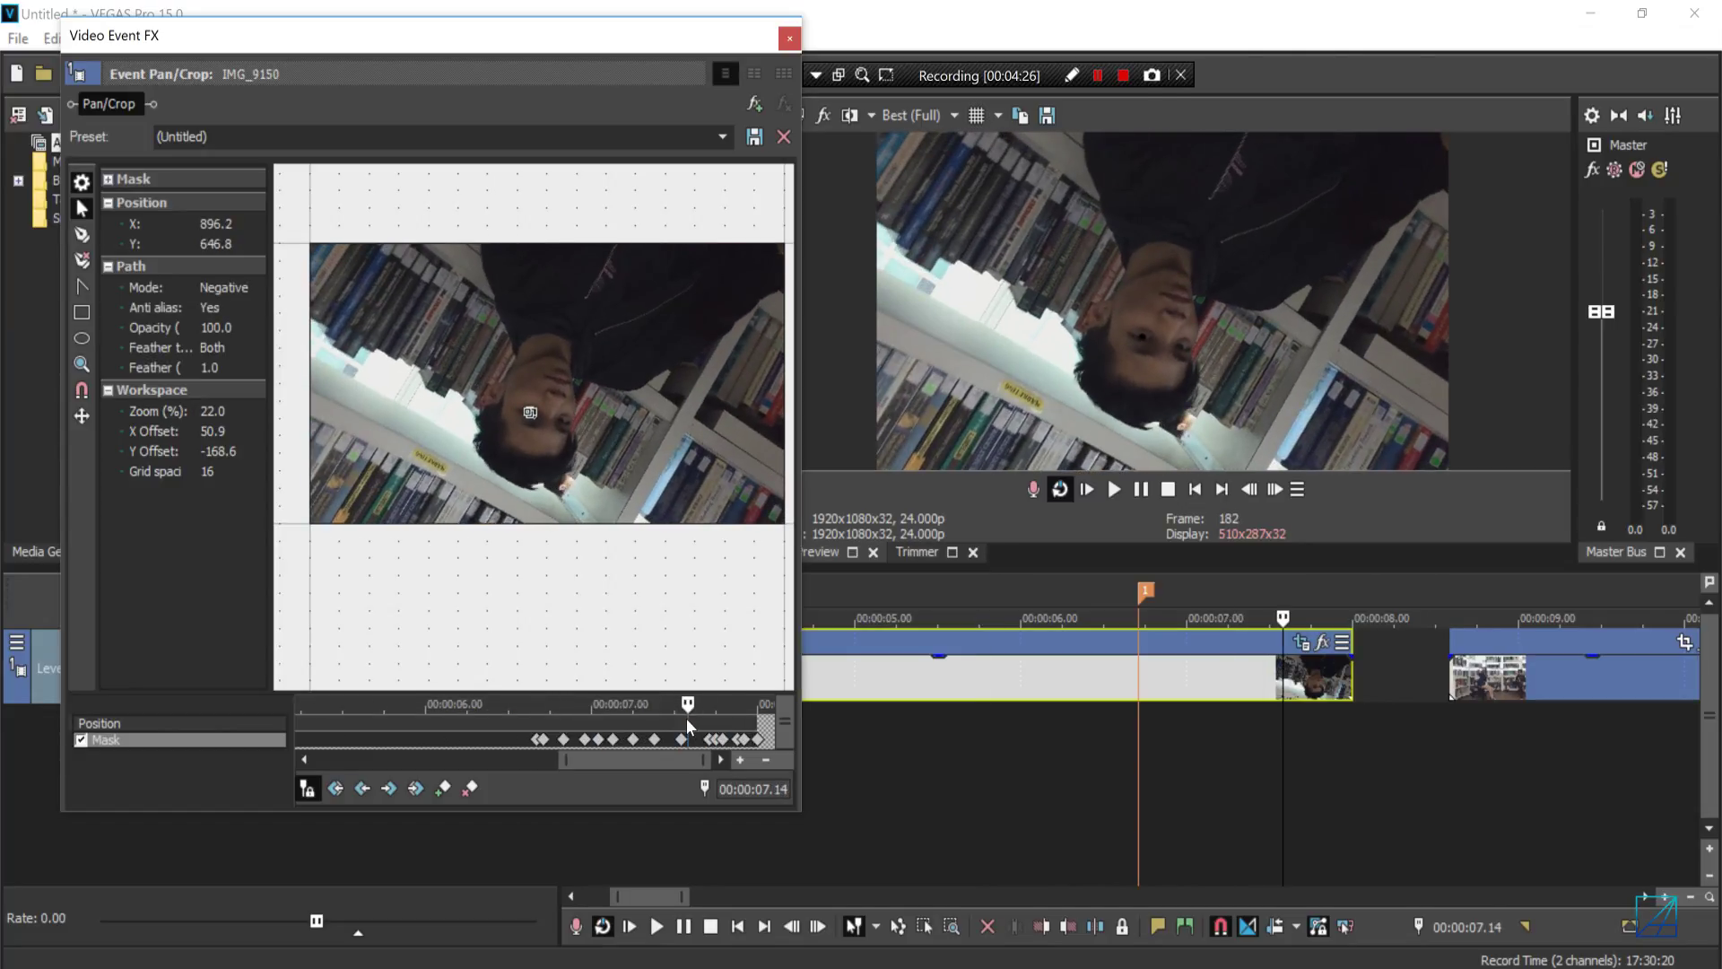
drag(620, 707, 651, 718)
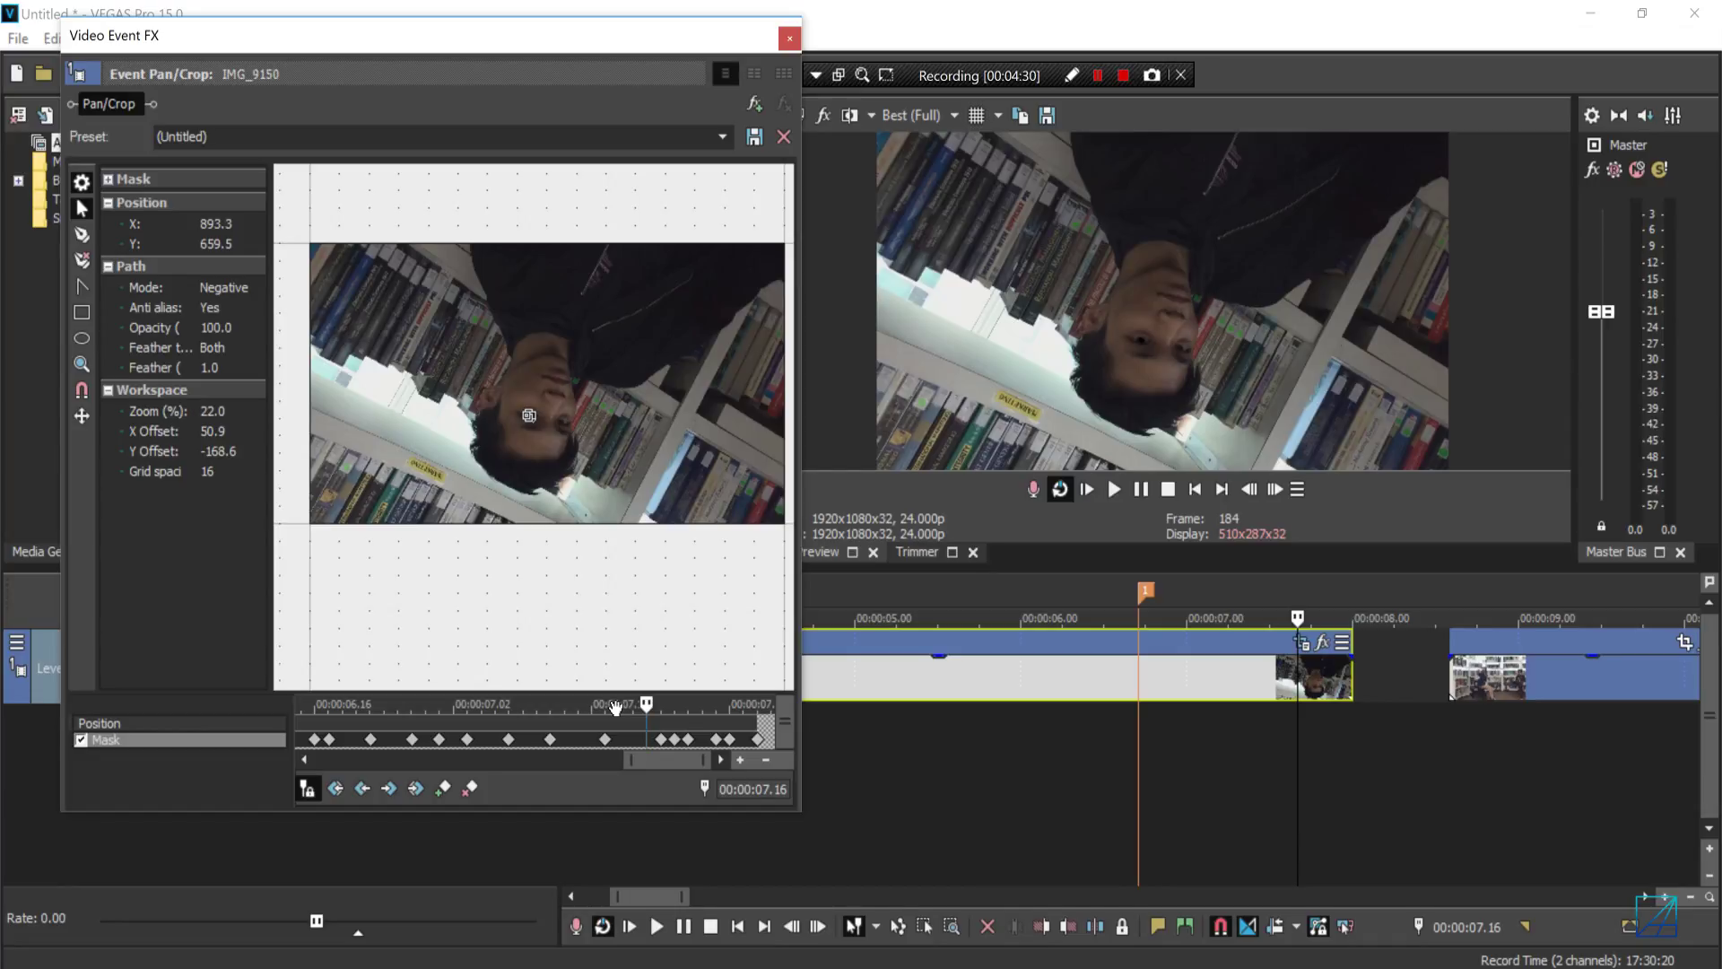
drag(647, 717, 688, 719)
Show the crop Position settings and jump back to 00:00:06.17
scroll(687, 719, down, 3)
click(145, 723)
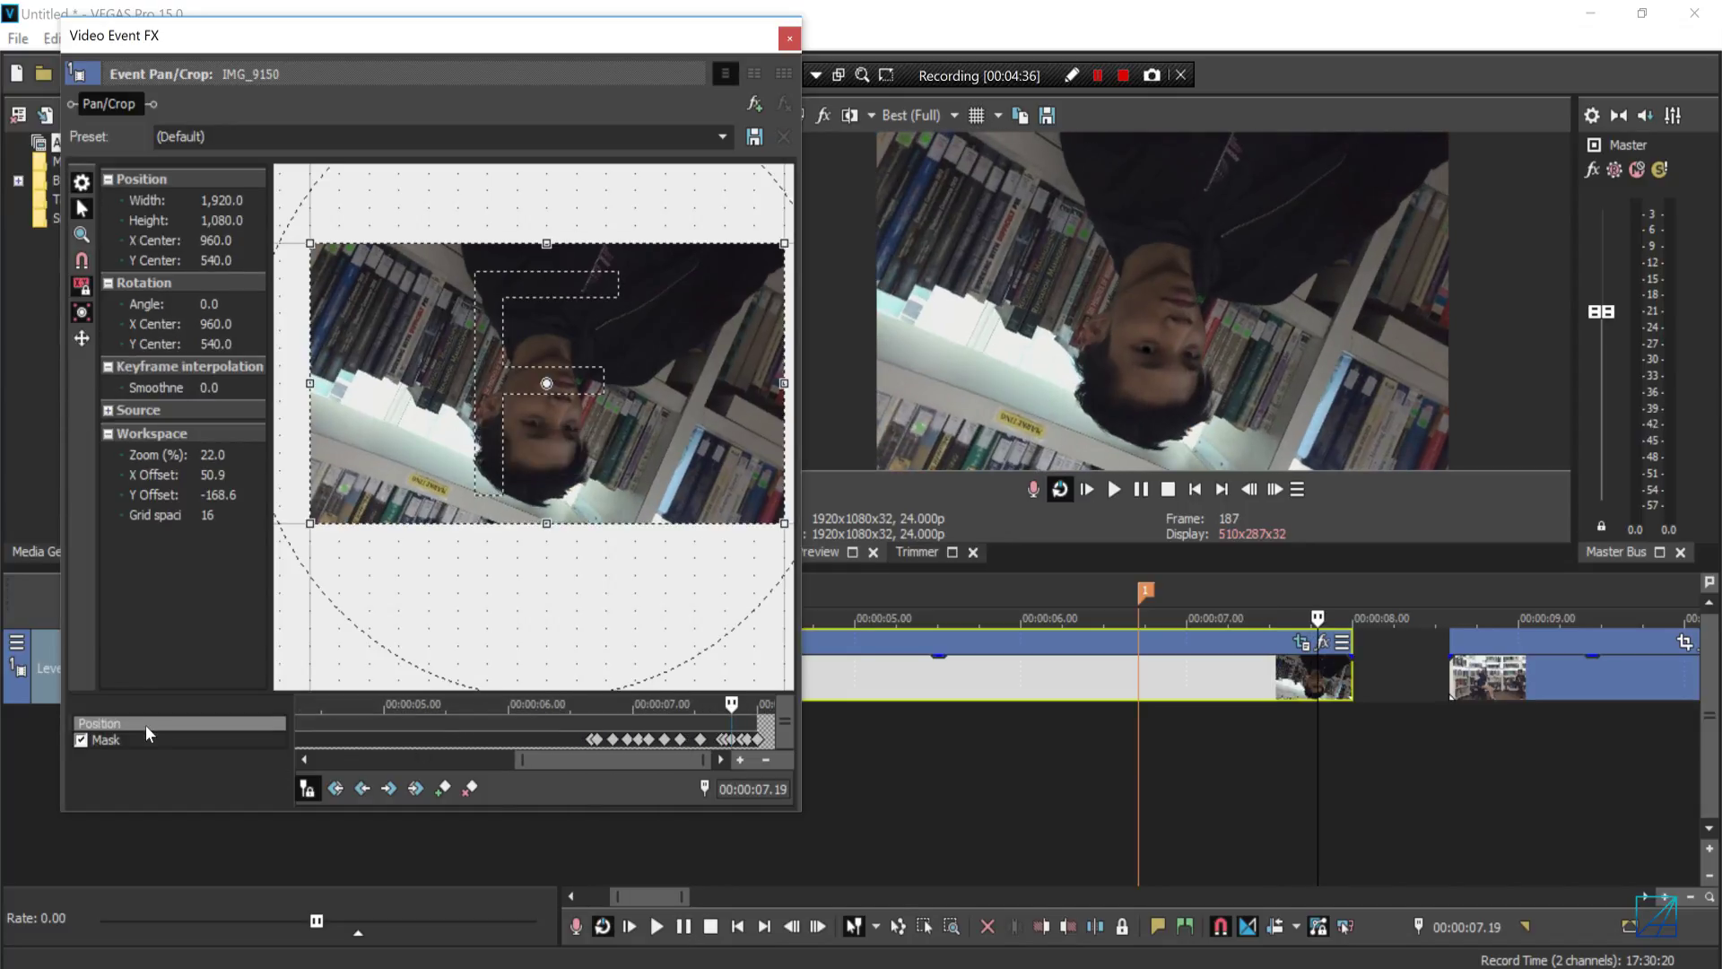
click(1147, 595)
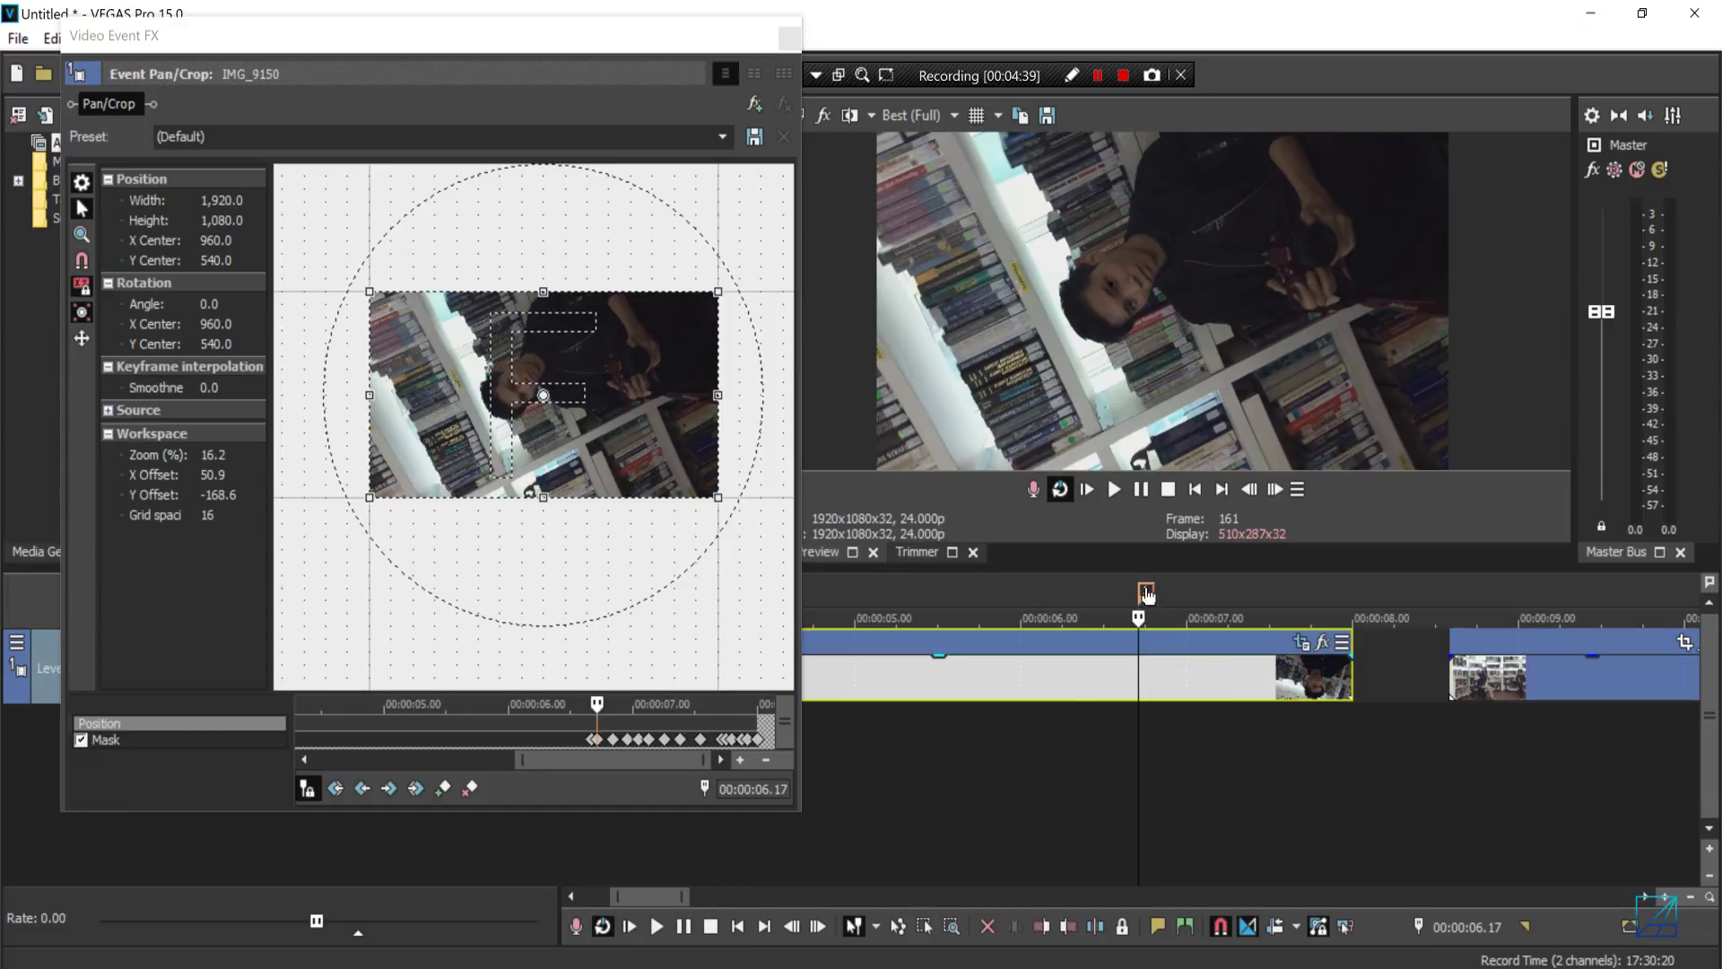
scroll(1134, 628, up, 5)
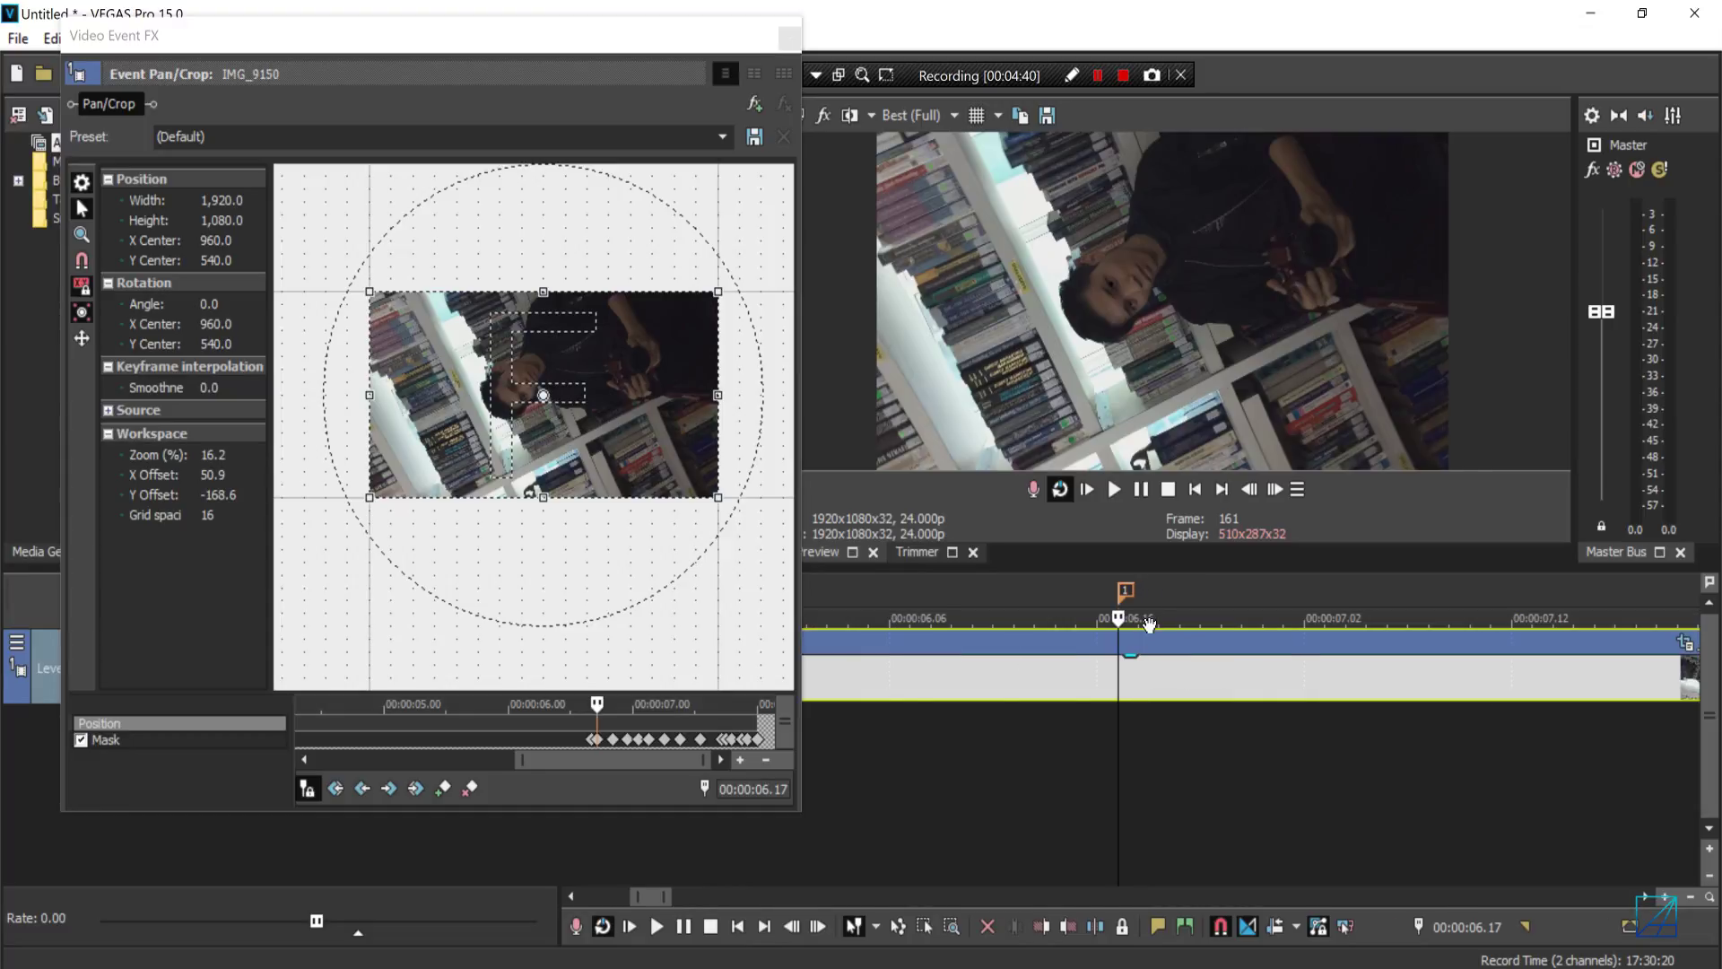
Add a Position keyframe at 00:00:06.17, then move to the clip's last motion frame
click(443, 788)
scroll(633, 729, down, 3)
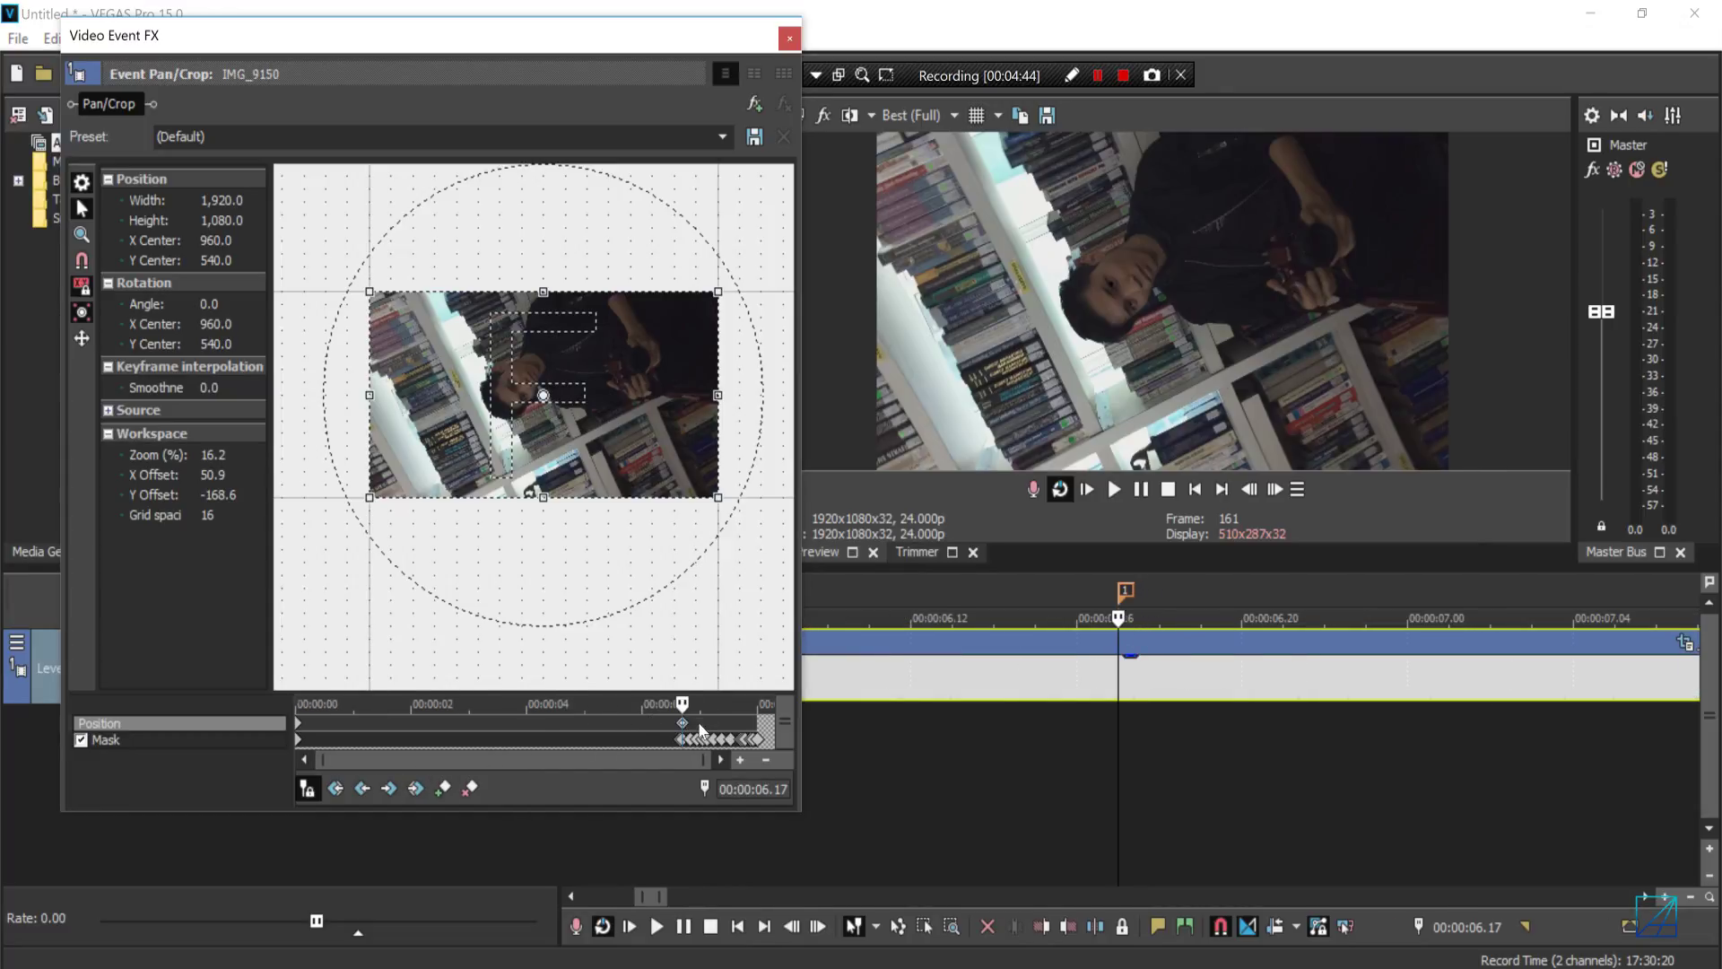
scroll(700, 730, up, 4)
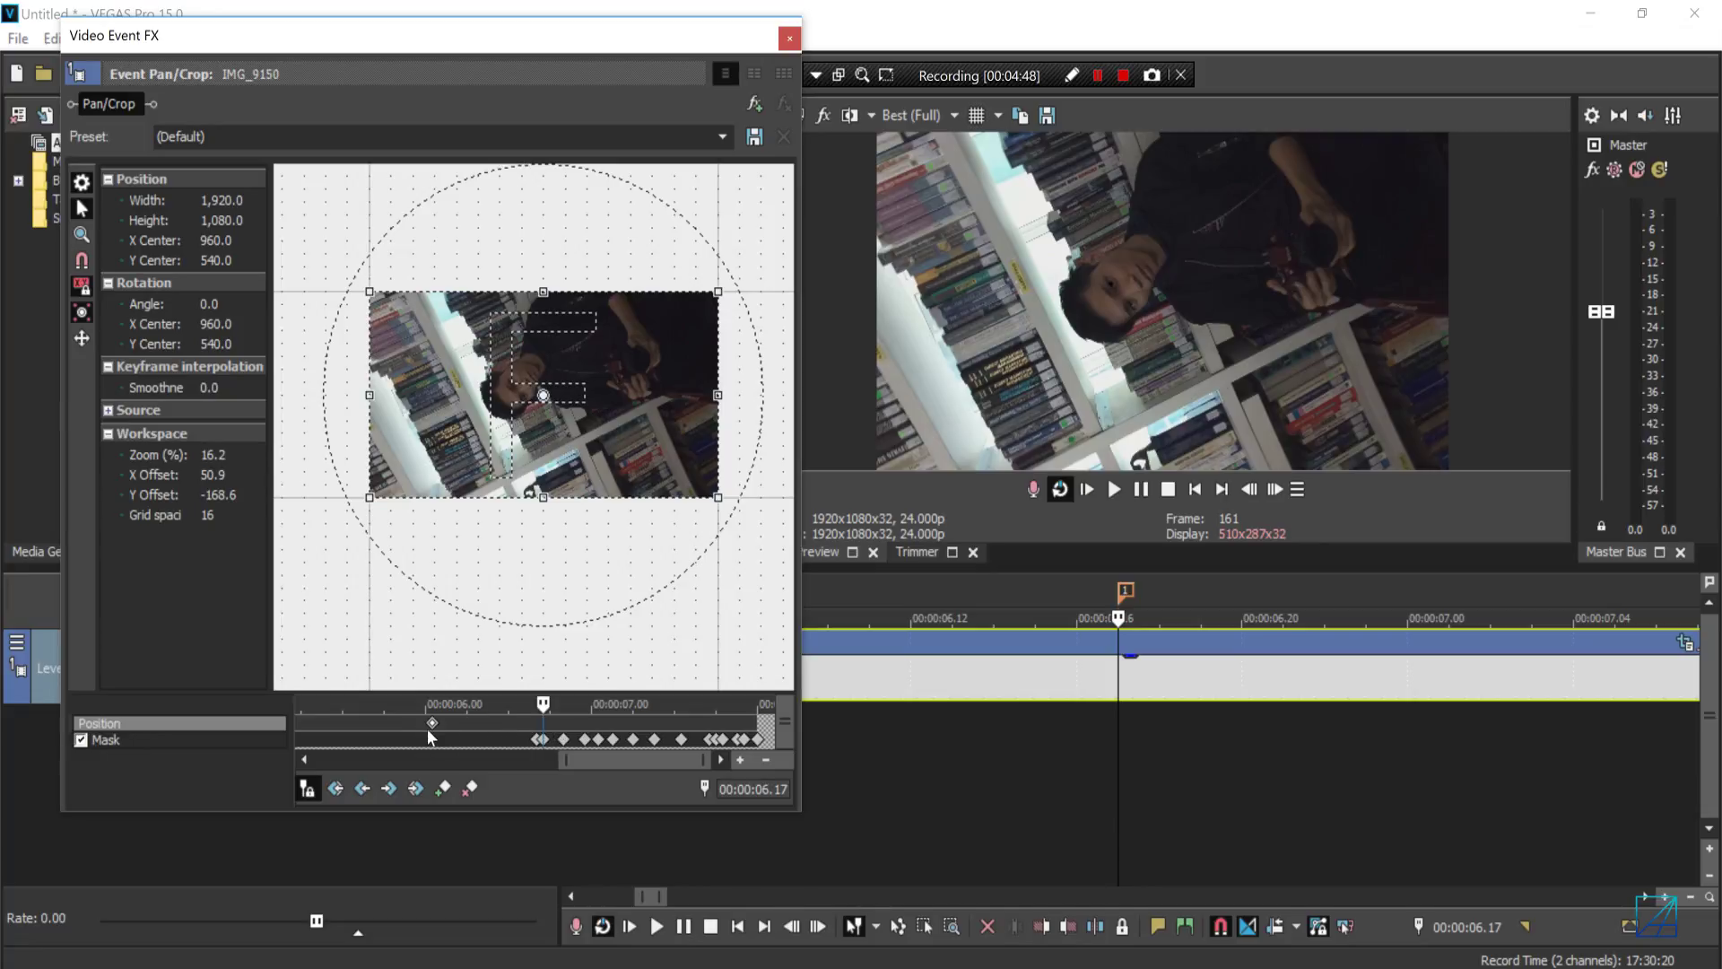
scroll(459, 718, down, 3)
scroll(1049, 663, up, 2)
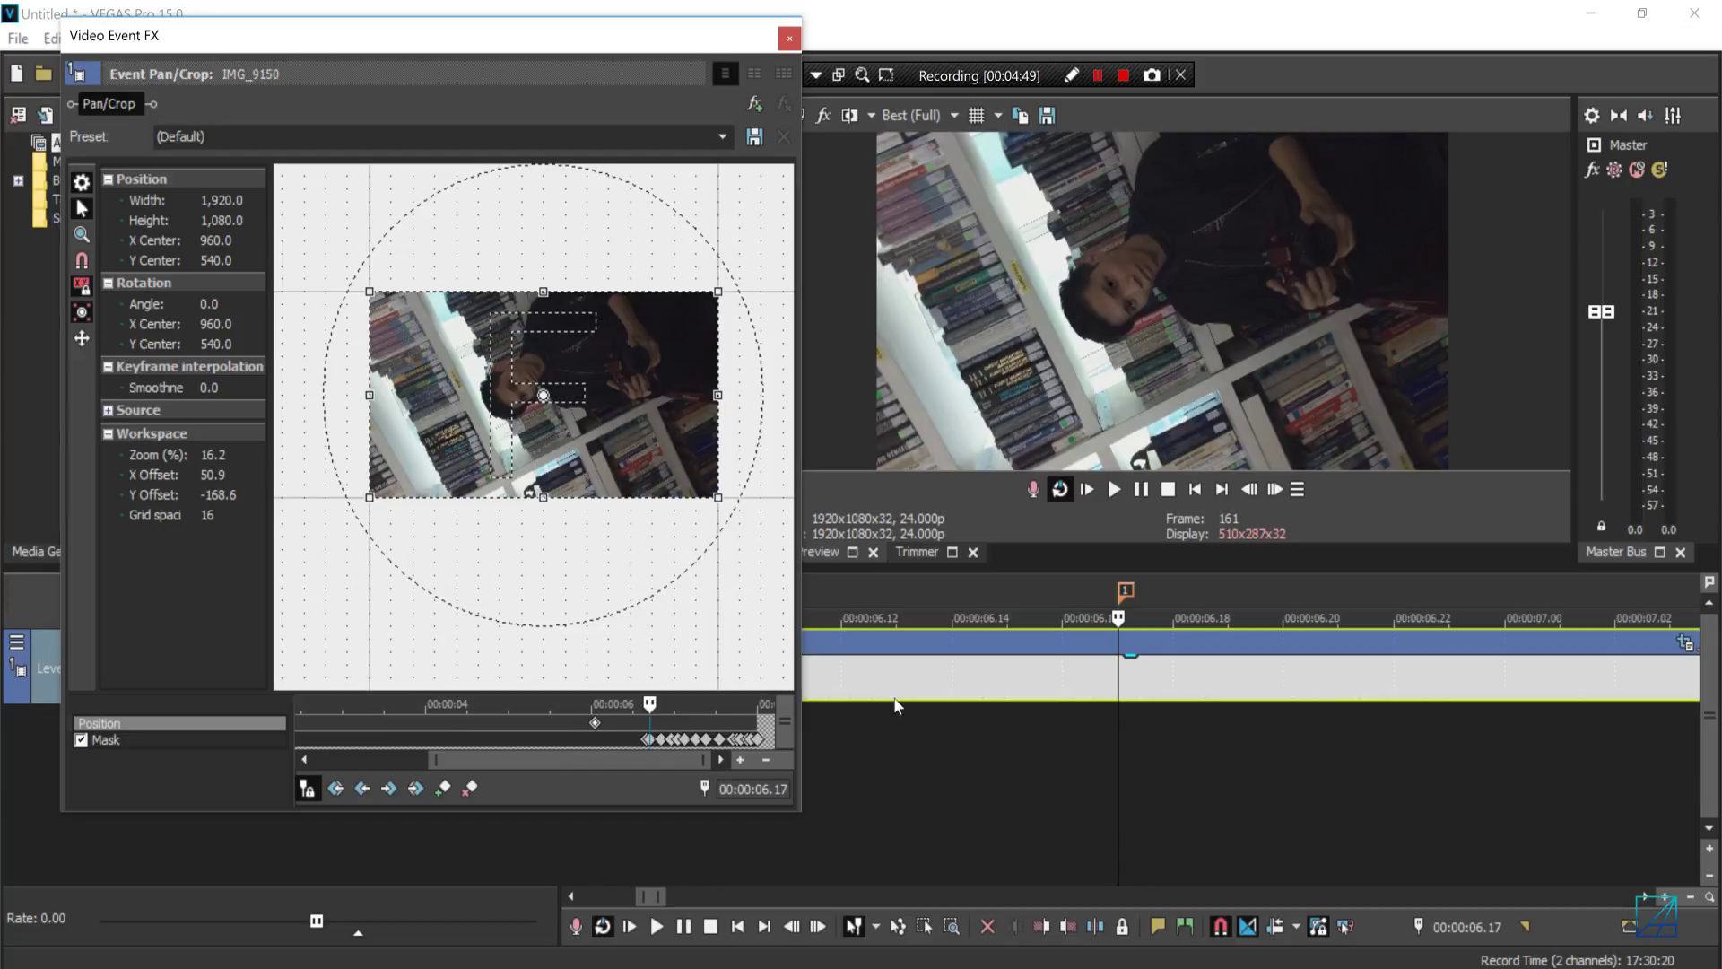
scroll(1127, 625, down, 2)
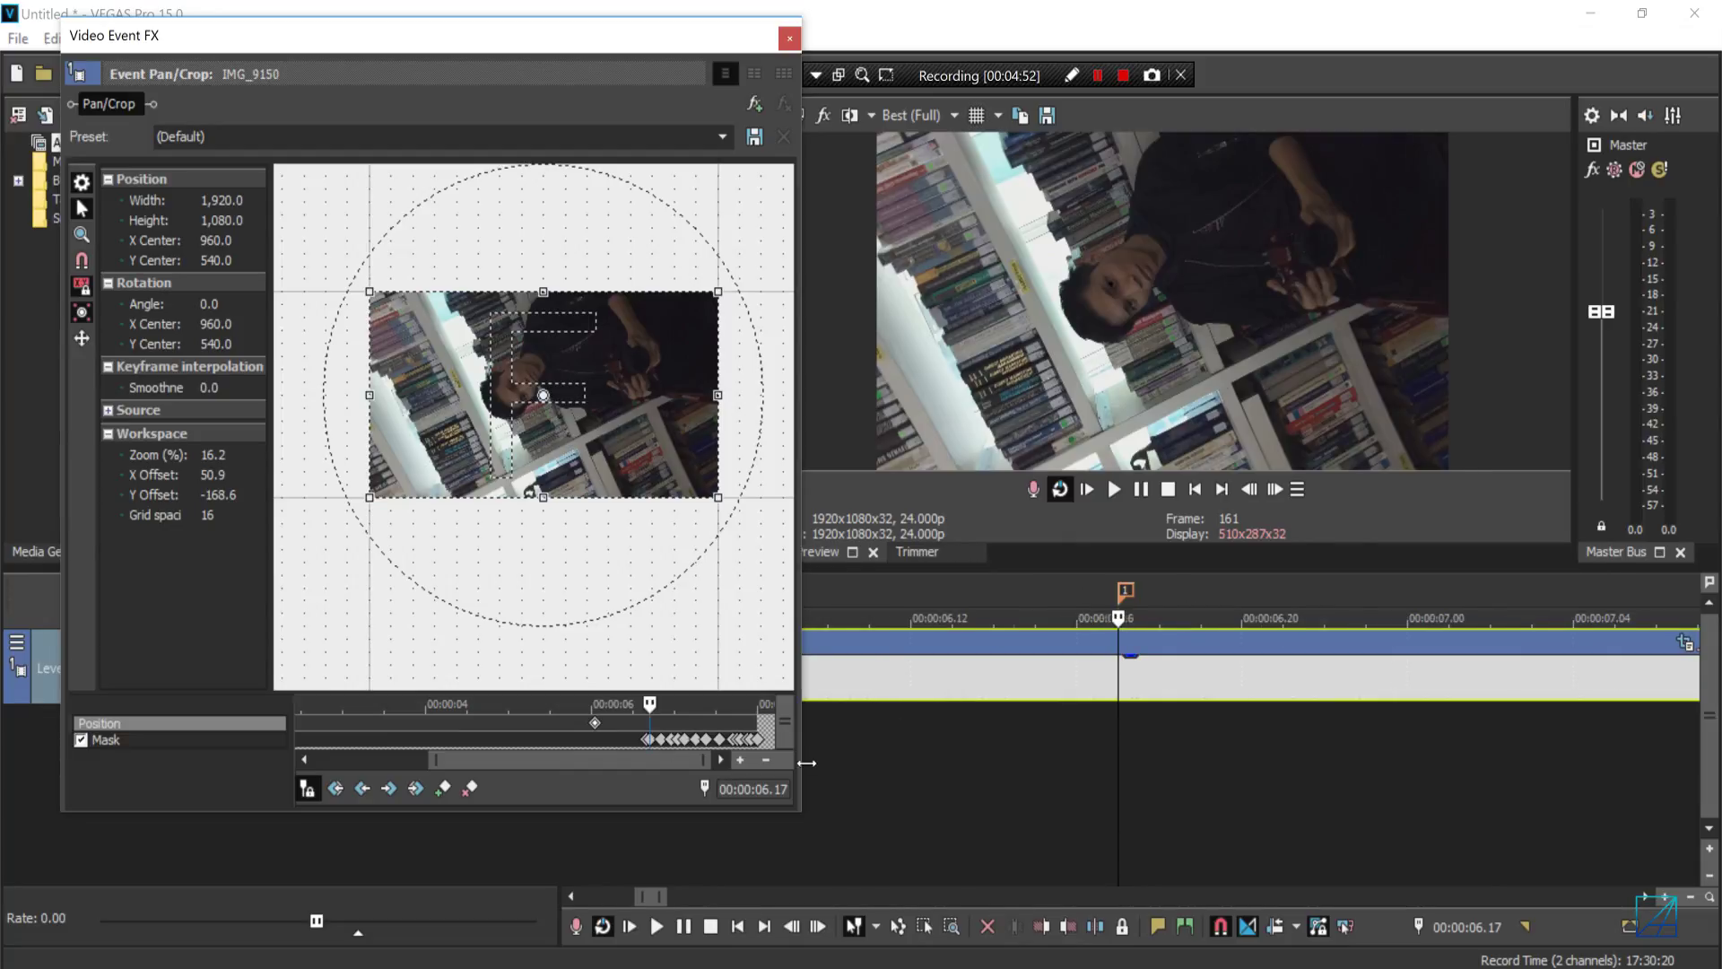
drag(651, 705, 769, 718)
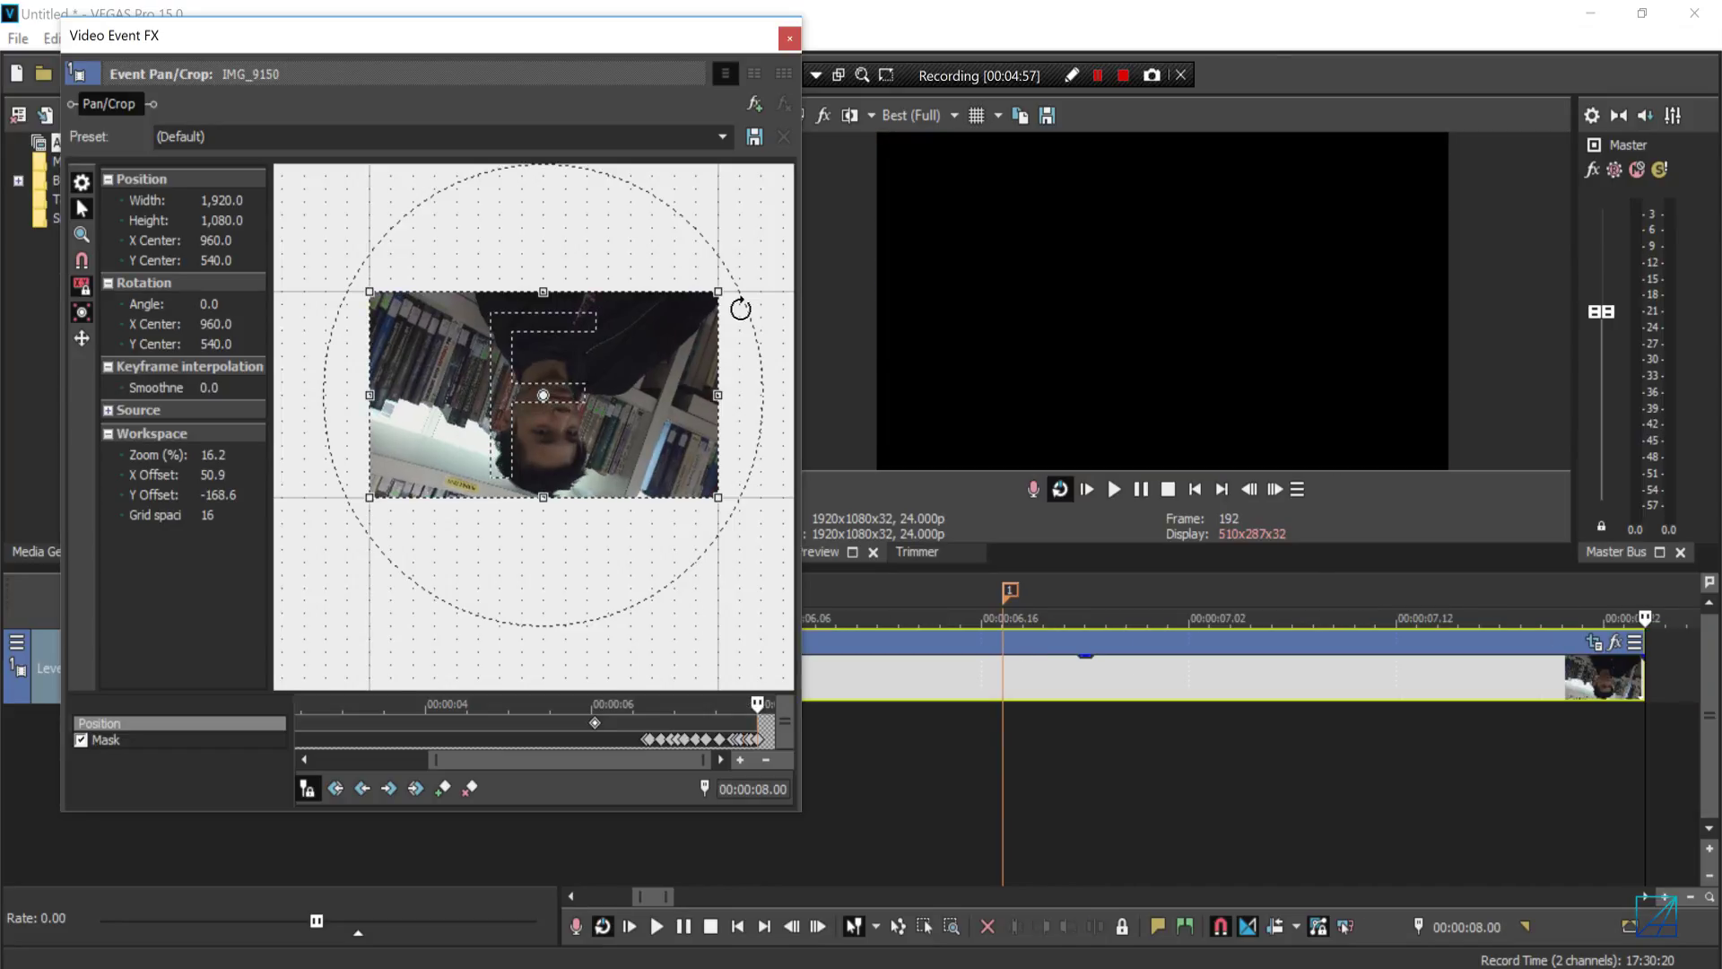
Shrink the crop from the face down to 7.8 by 4.4 over the pupil, then close Pan/Crop
drag(717, 285, 587, 467)
scroll(574, 377, up, 4)
scroll(589, 328, up, 1)
scroll(587, 468, up, 2)
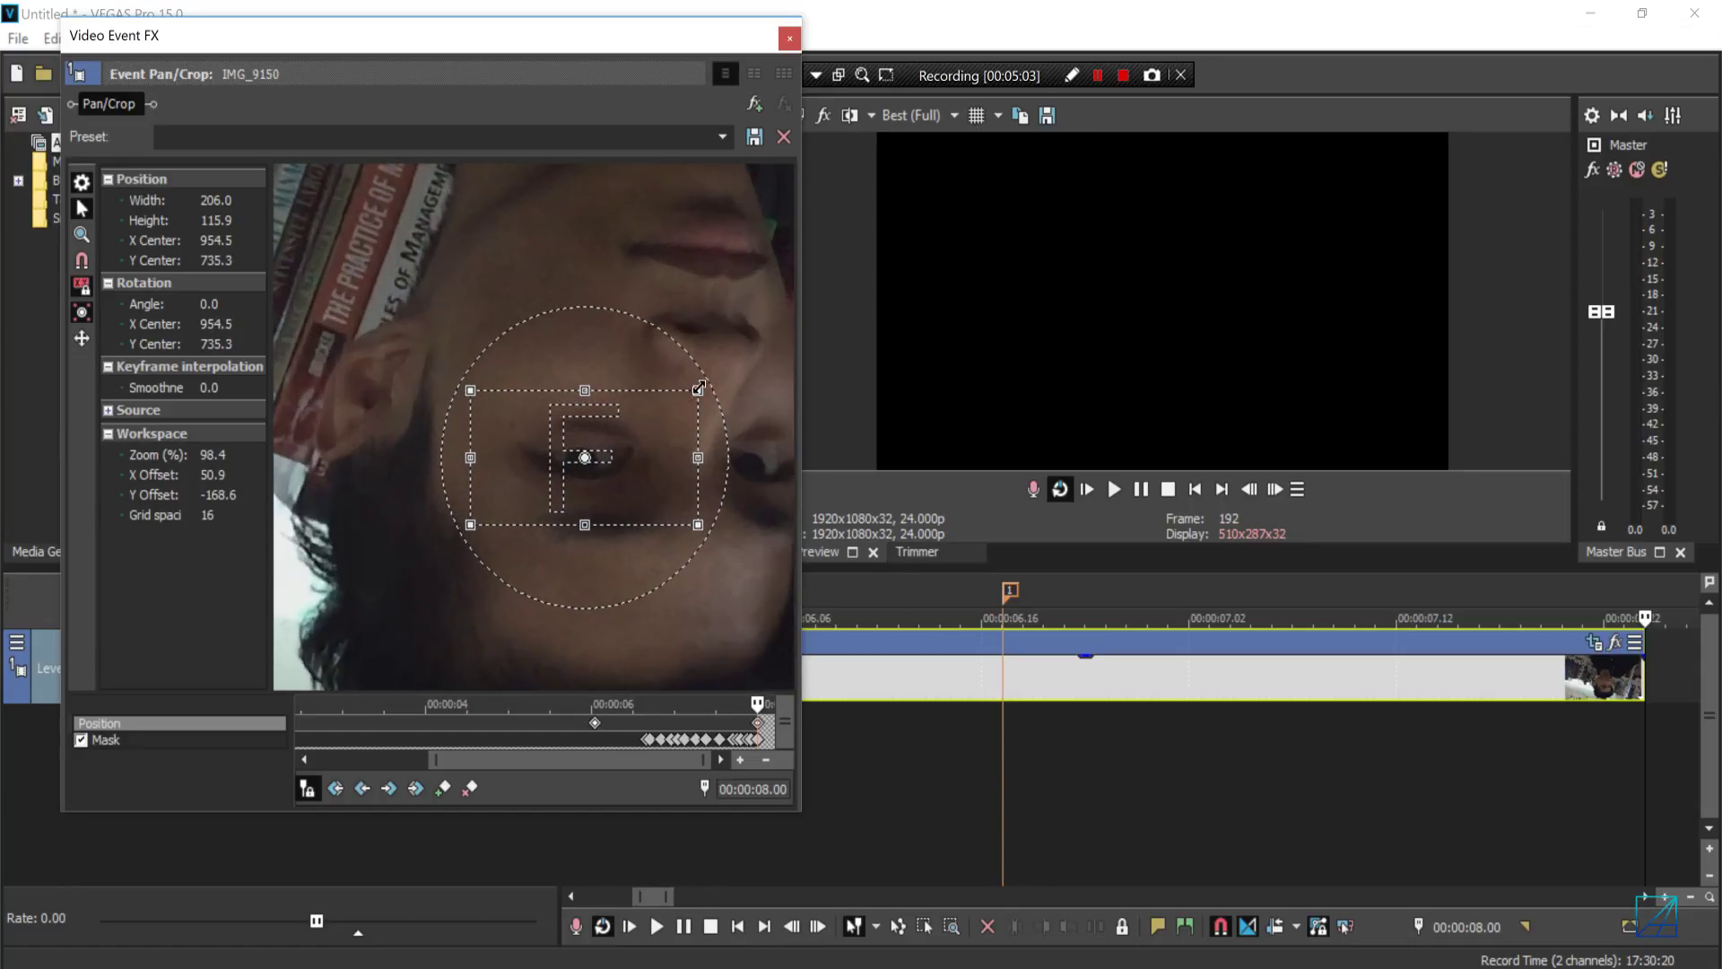
drag(699, 388, 611, 441)
scroll(628, 404, up, 2)
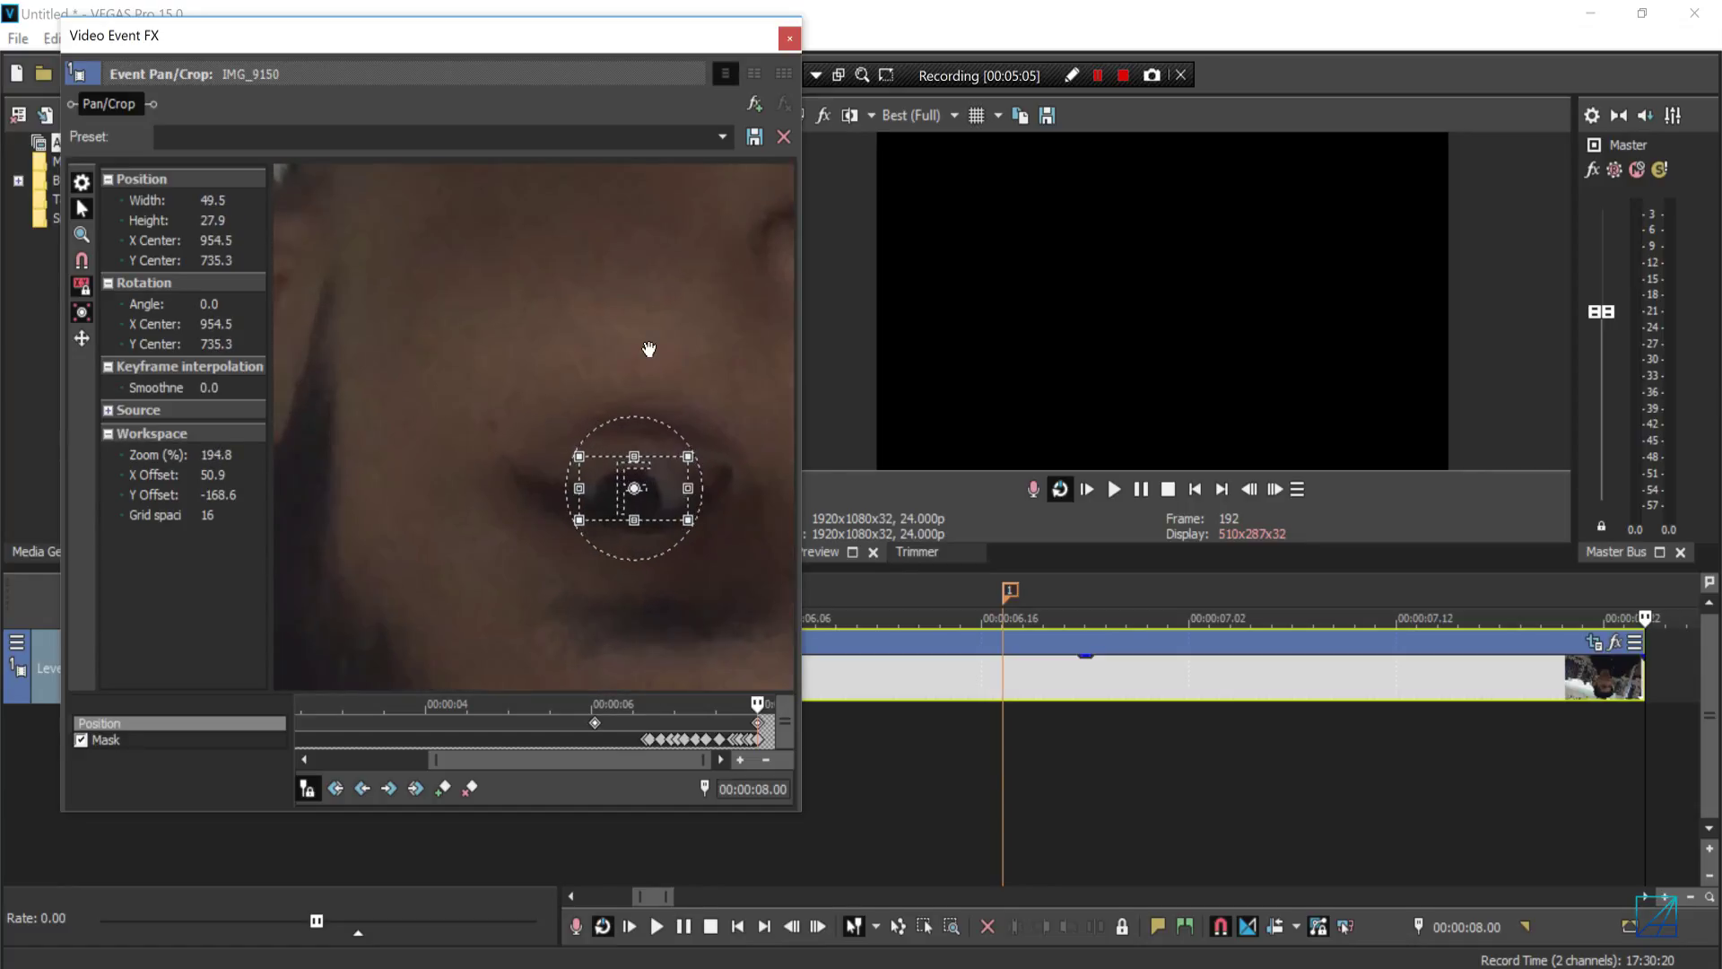
scroll(696, 361, up, 2)
drag(687, 368, 709, 416)
scroll(625, 415, up, 3)
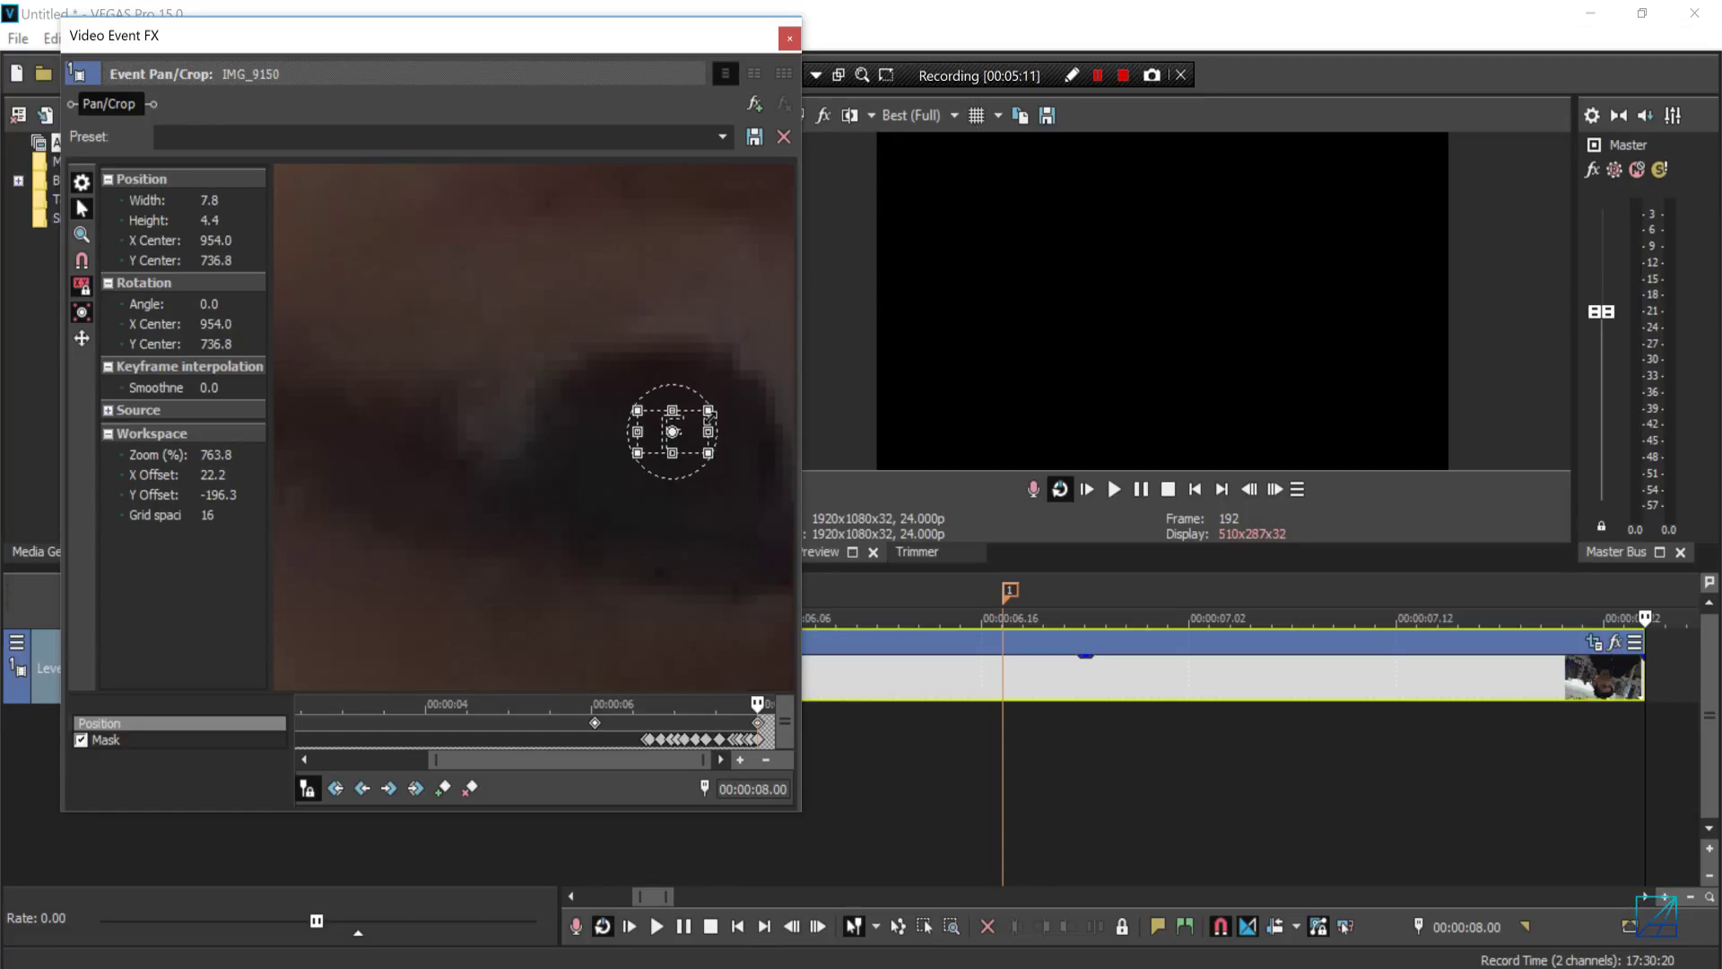
scroll(711, 417, down, 1)
scroll(757, 731, down, 1)
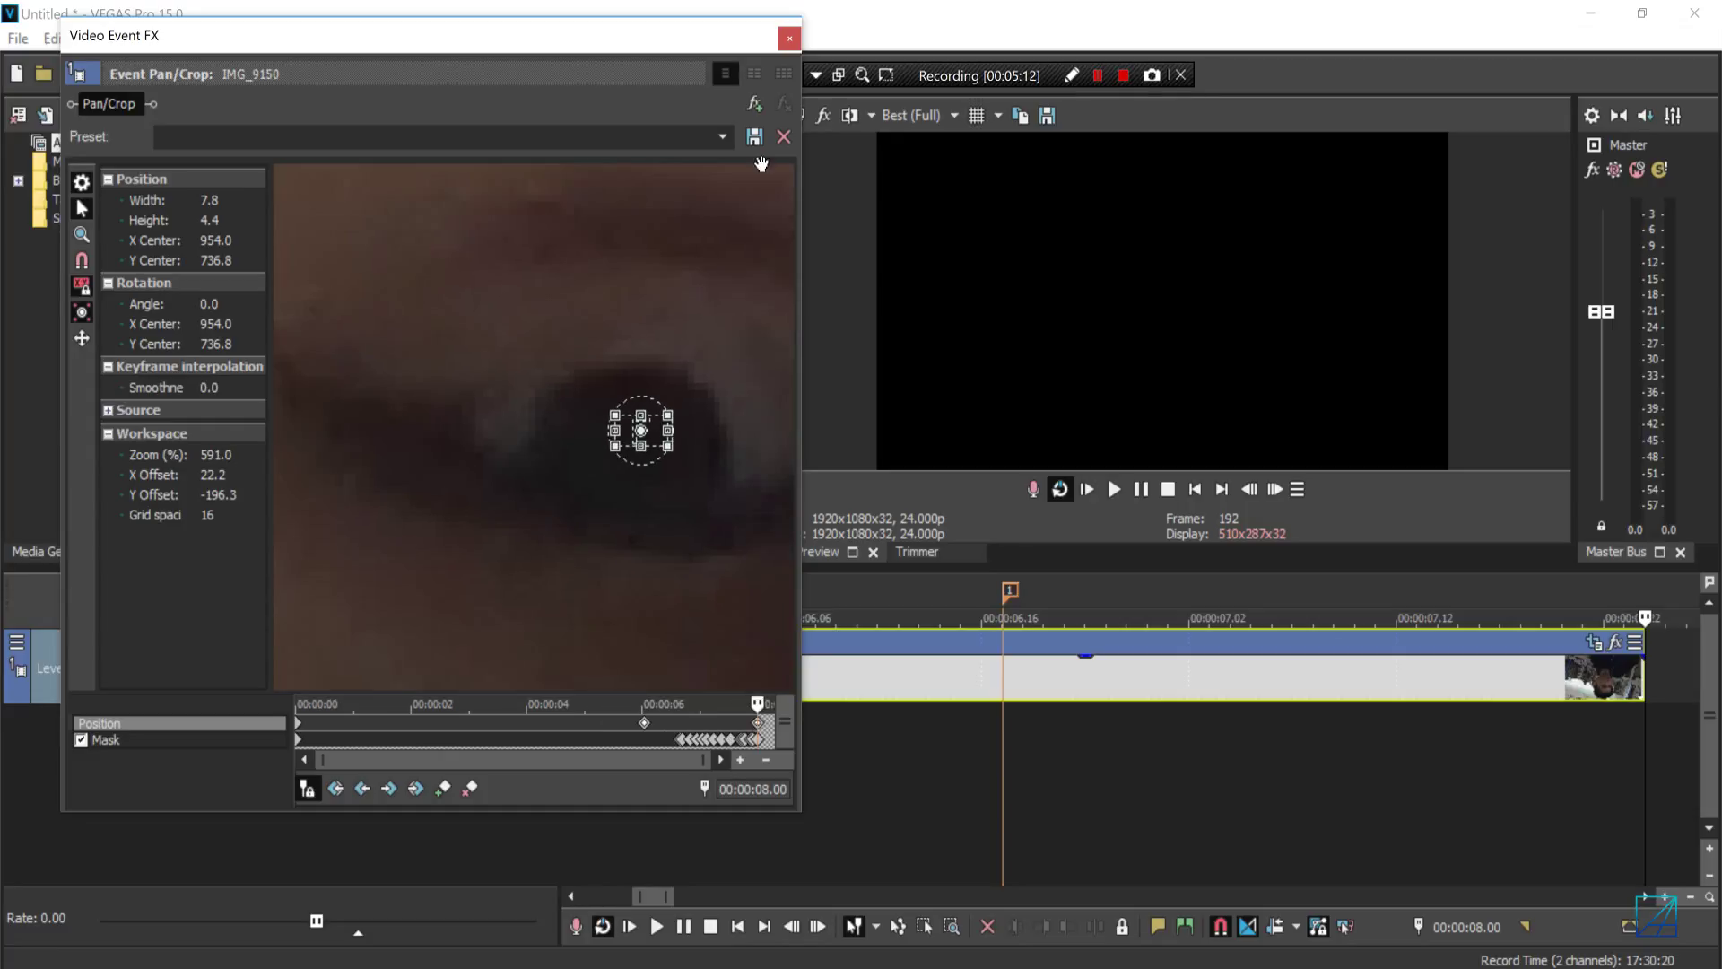
click(790, 40)
Scroll the timeline to view the tracks around the eye-zoom clip
scroll(992, 698, down, 5)
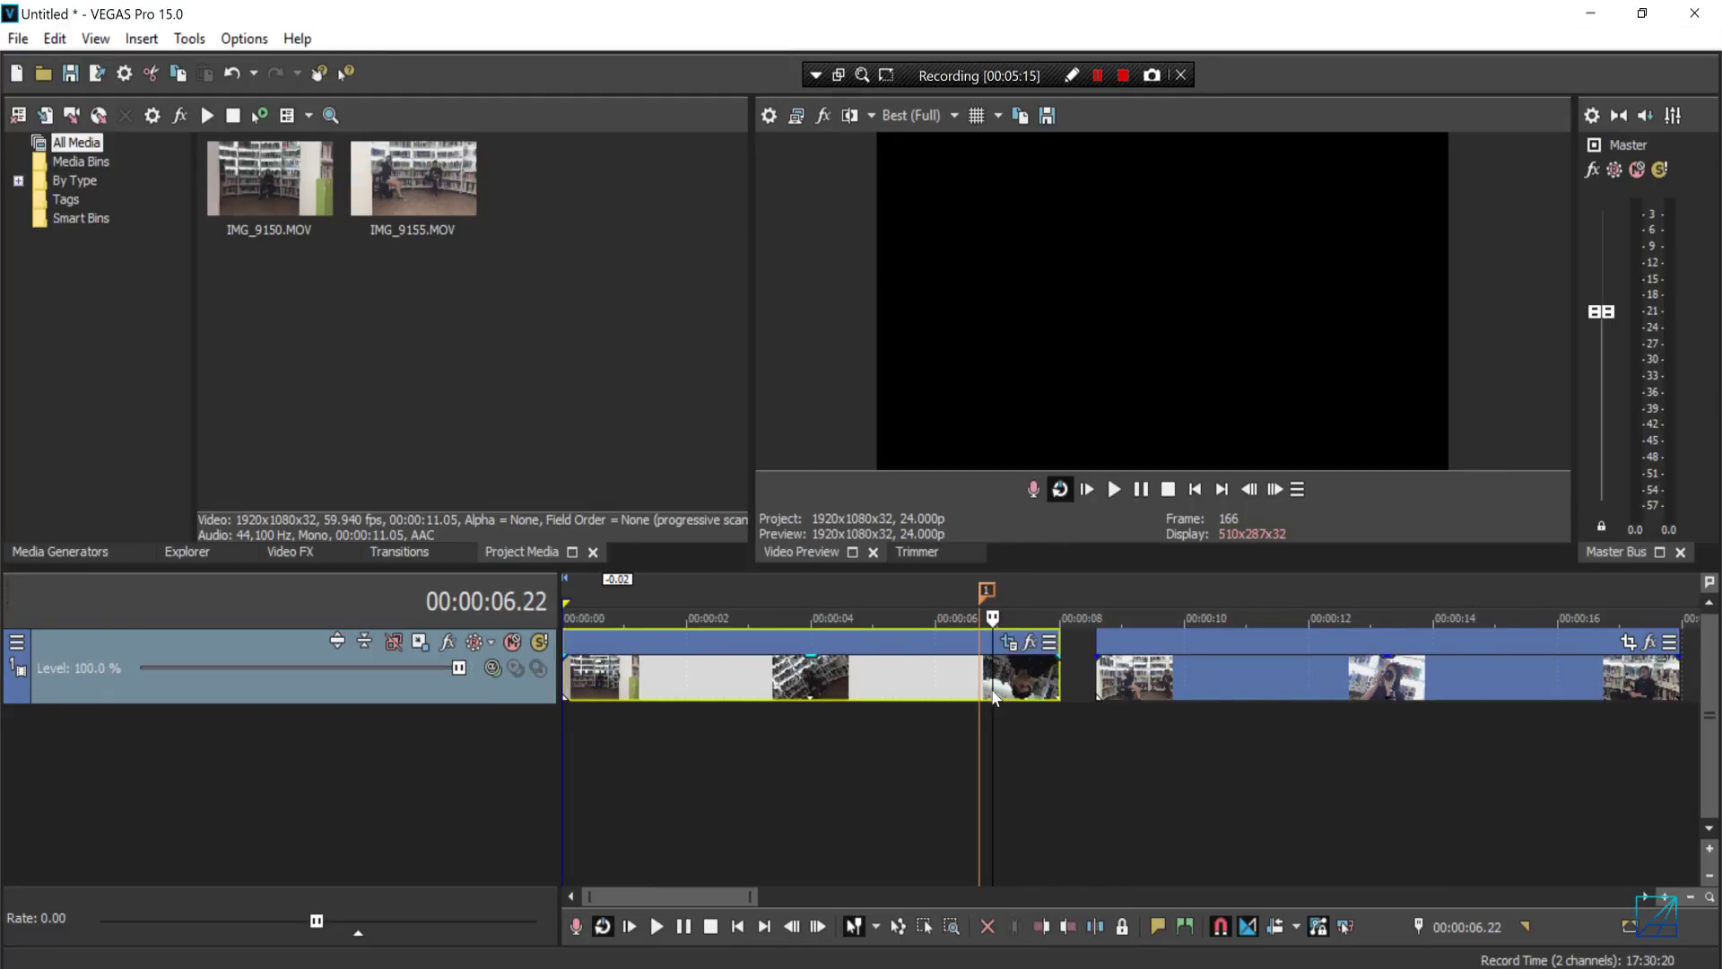
scroll(994, 698, up, 3)
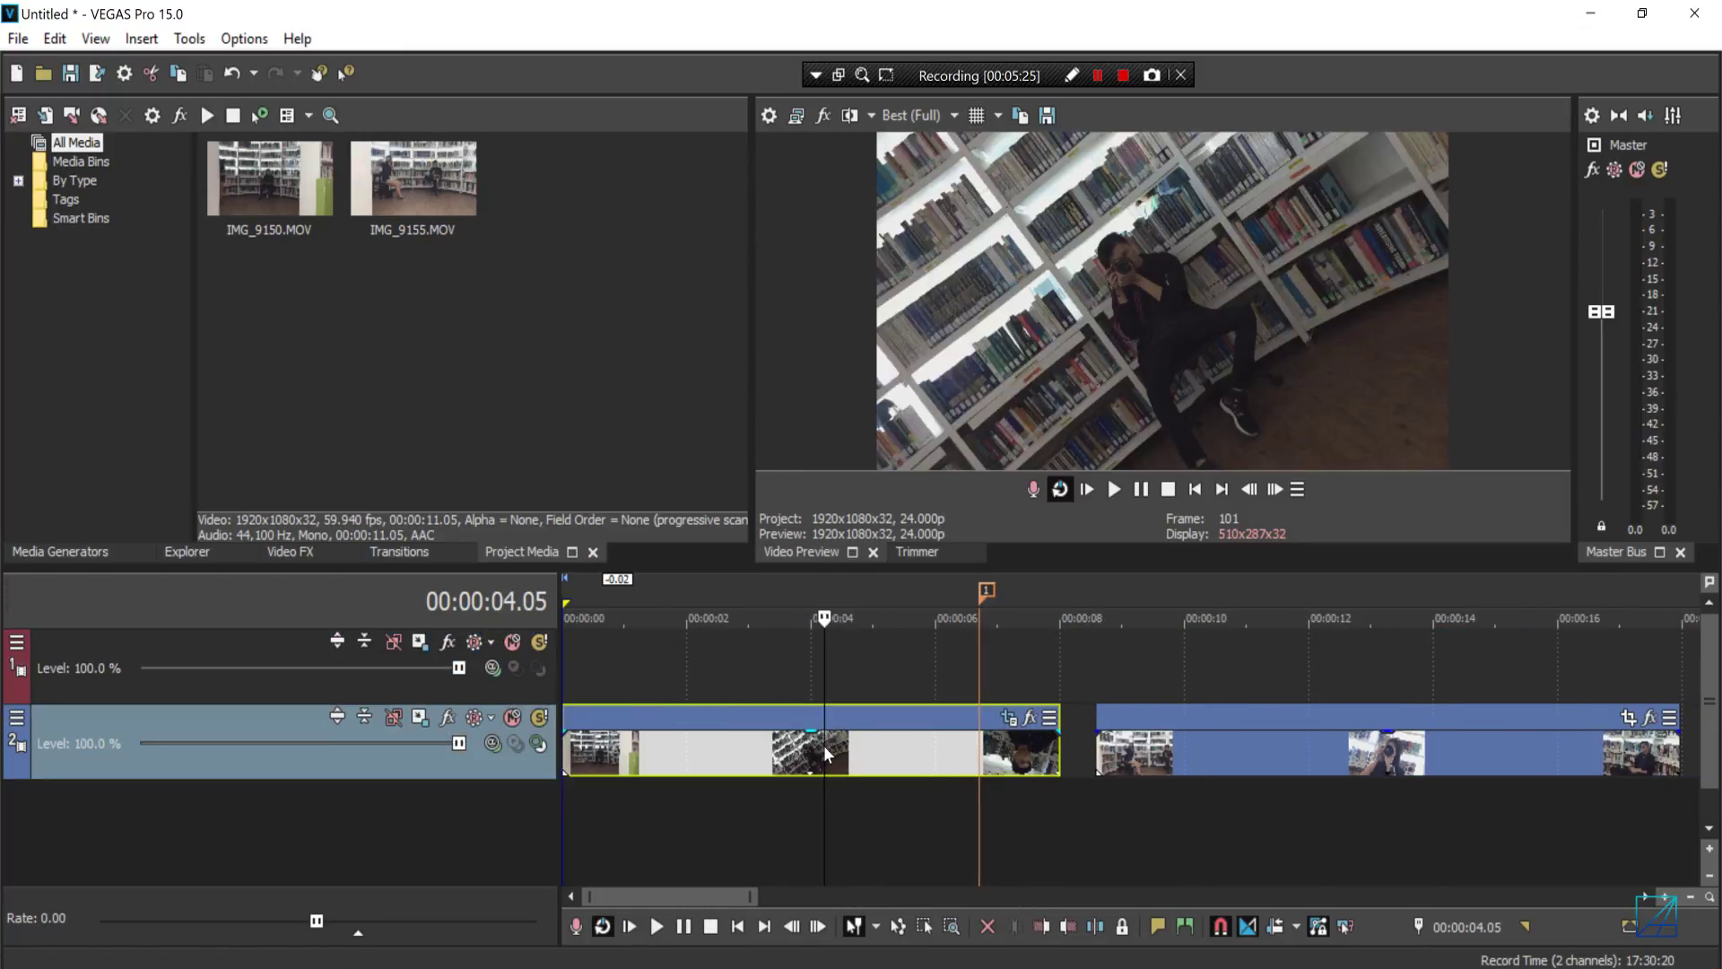
Paste the IMG_9150 copy onto the top track at 00:00:00 and turn off its Pan/Crop mask
click(753, 671)
key(ctrl+v)
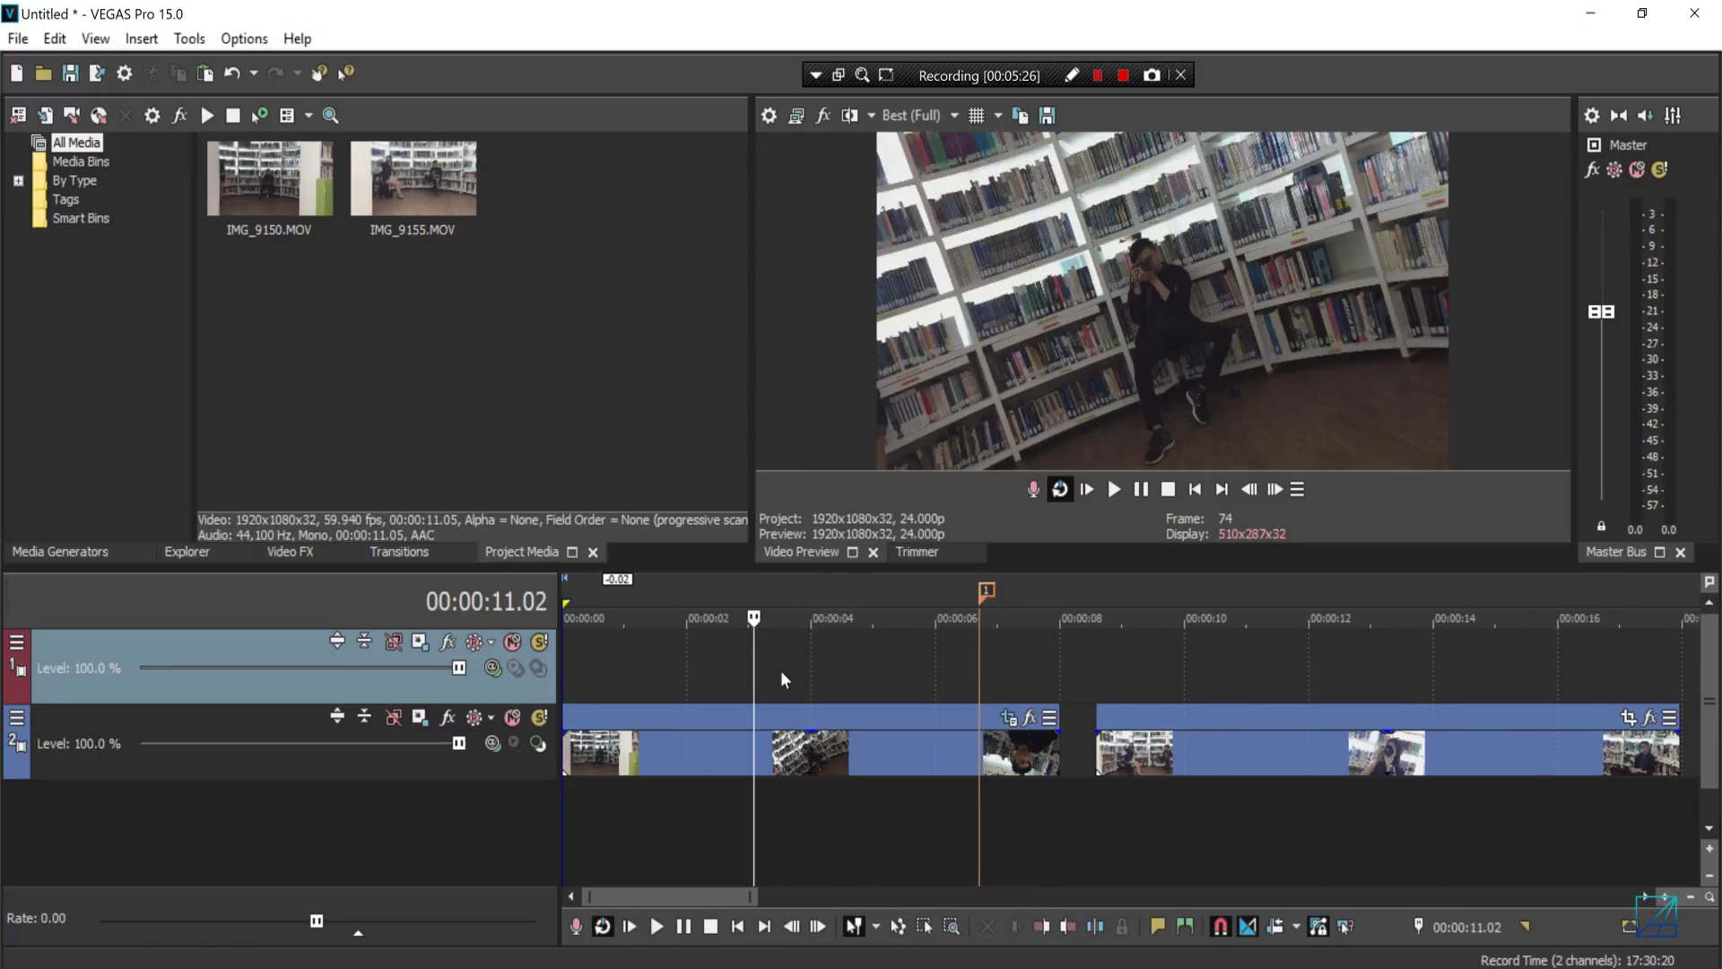
drag(785, 673, 594, 674)
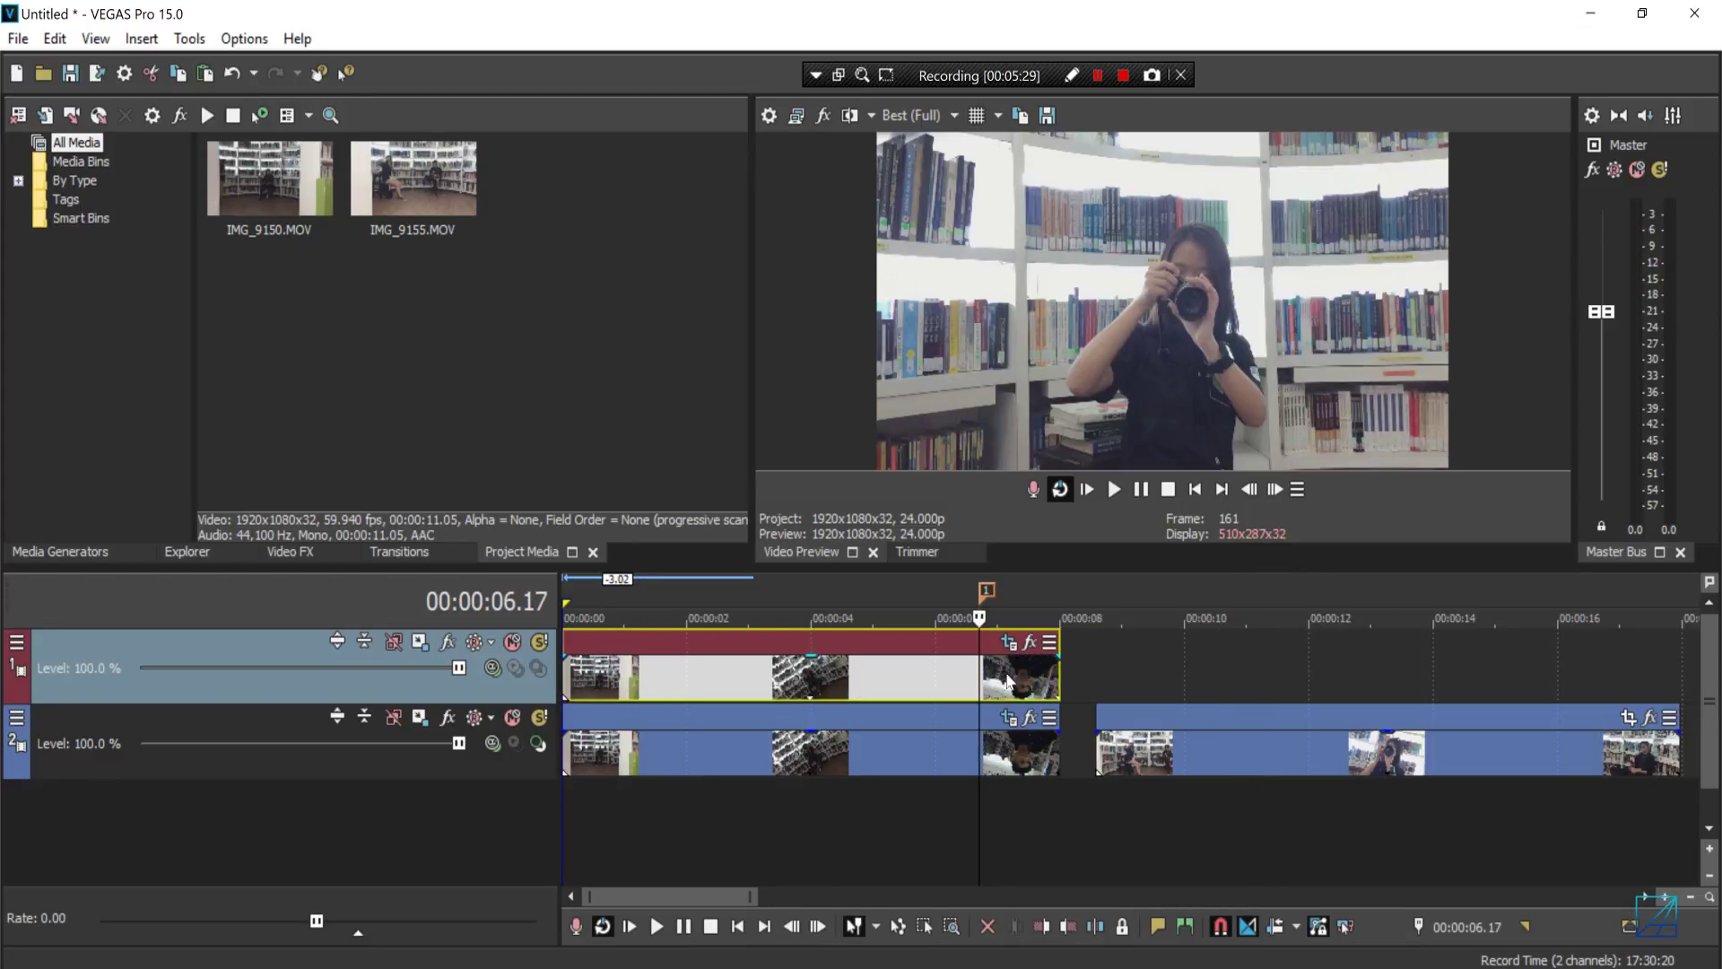
click(1009, 643)
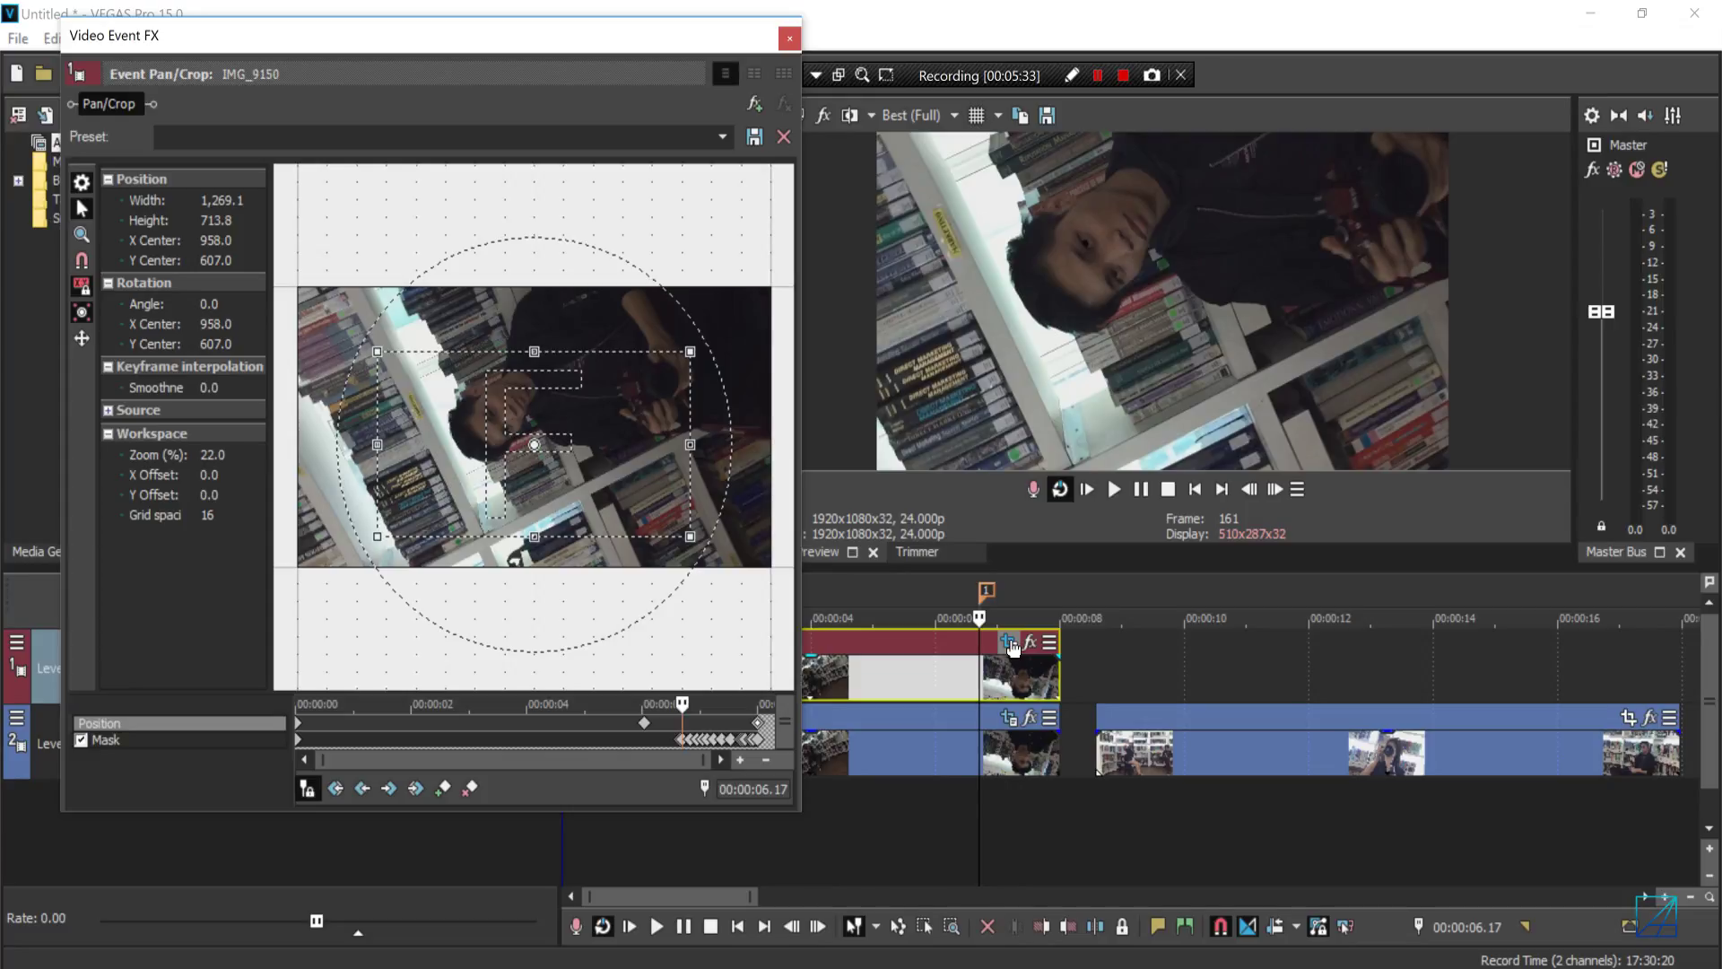
click(79, 743)
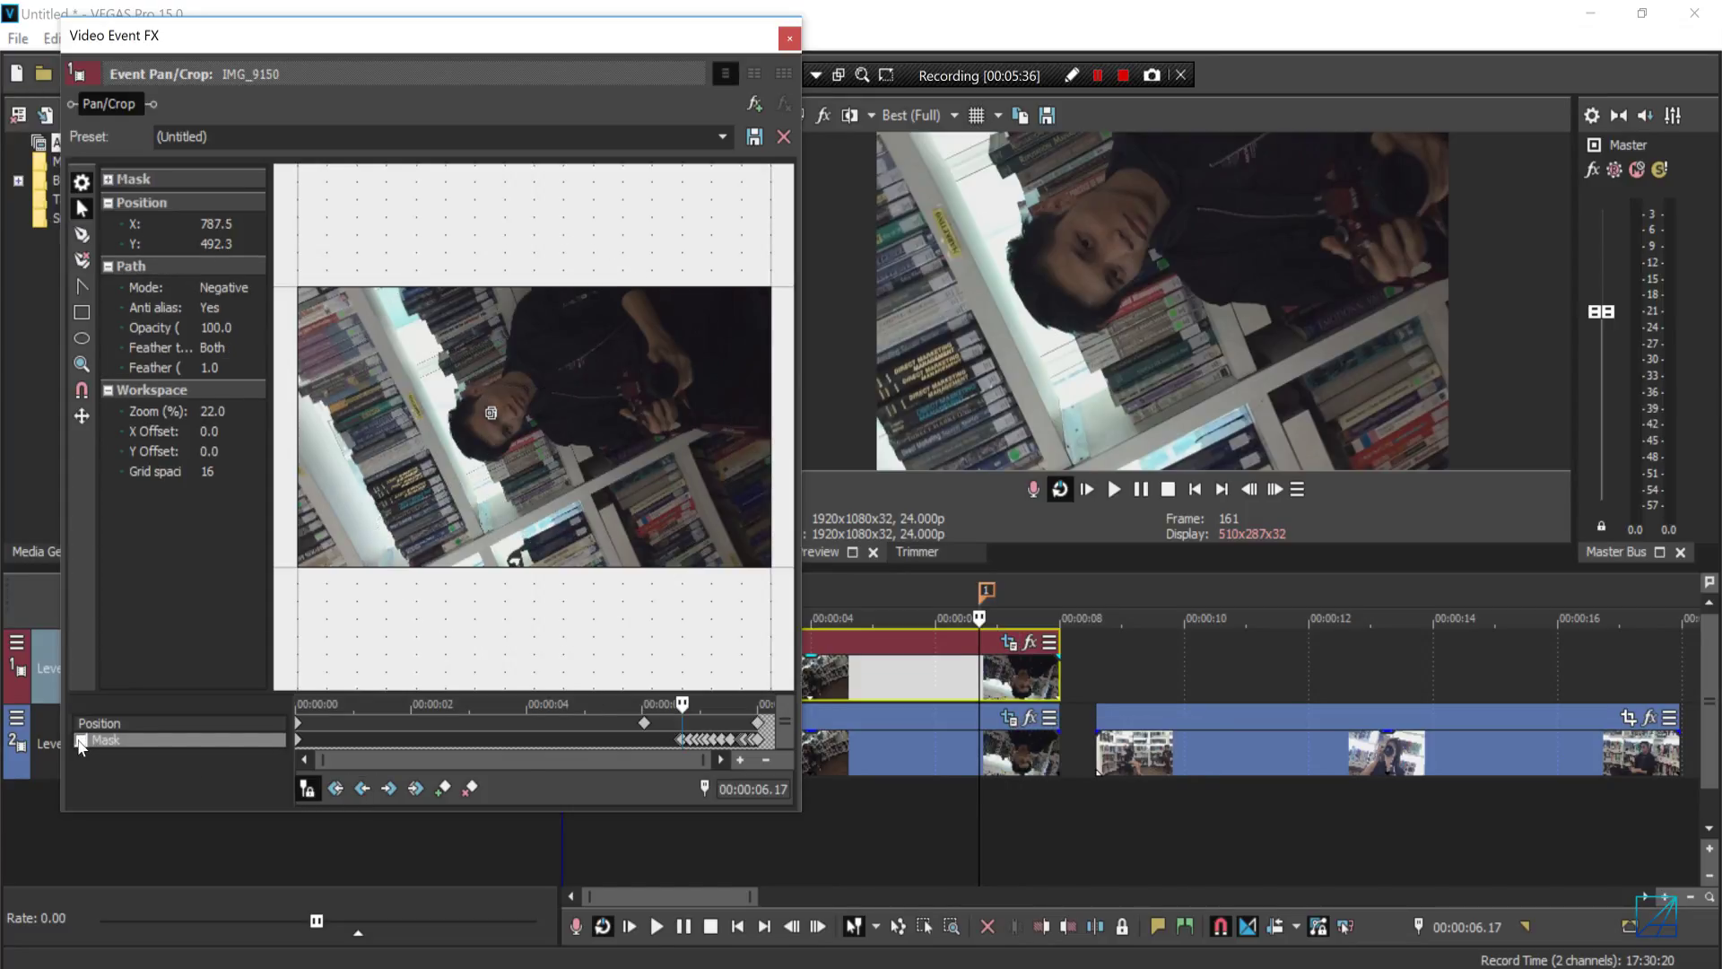
click(789, 40)
Fade out the last ~1.2 seconds of the top IMG_9150 copy
click(990, 679)
scroll(989, 679, up, 4)
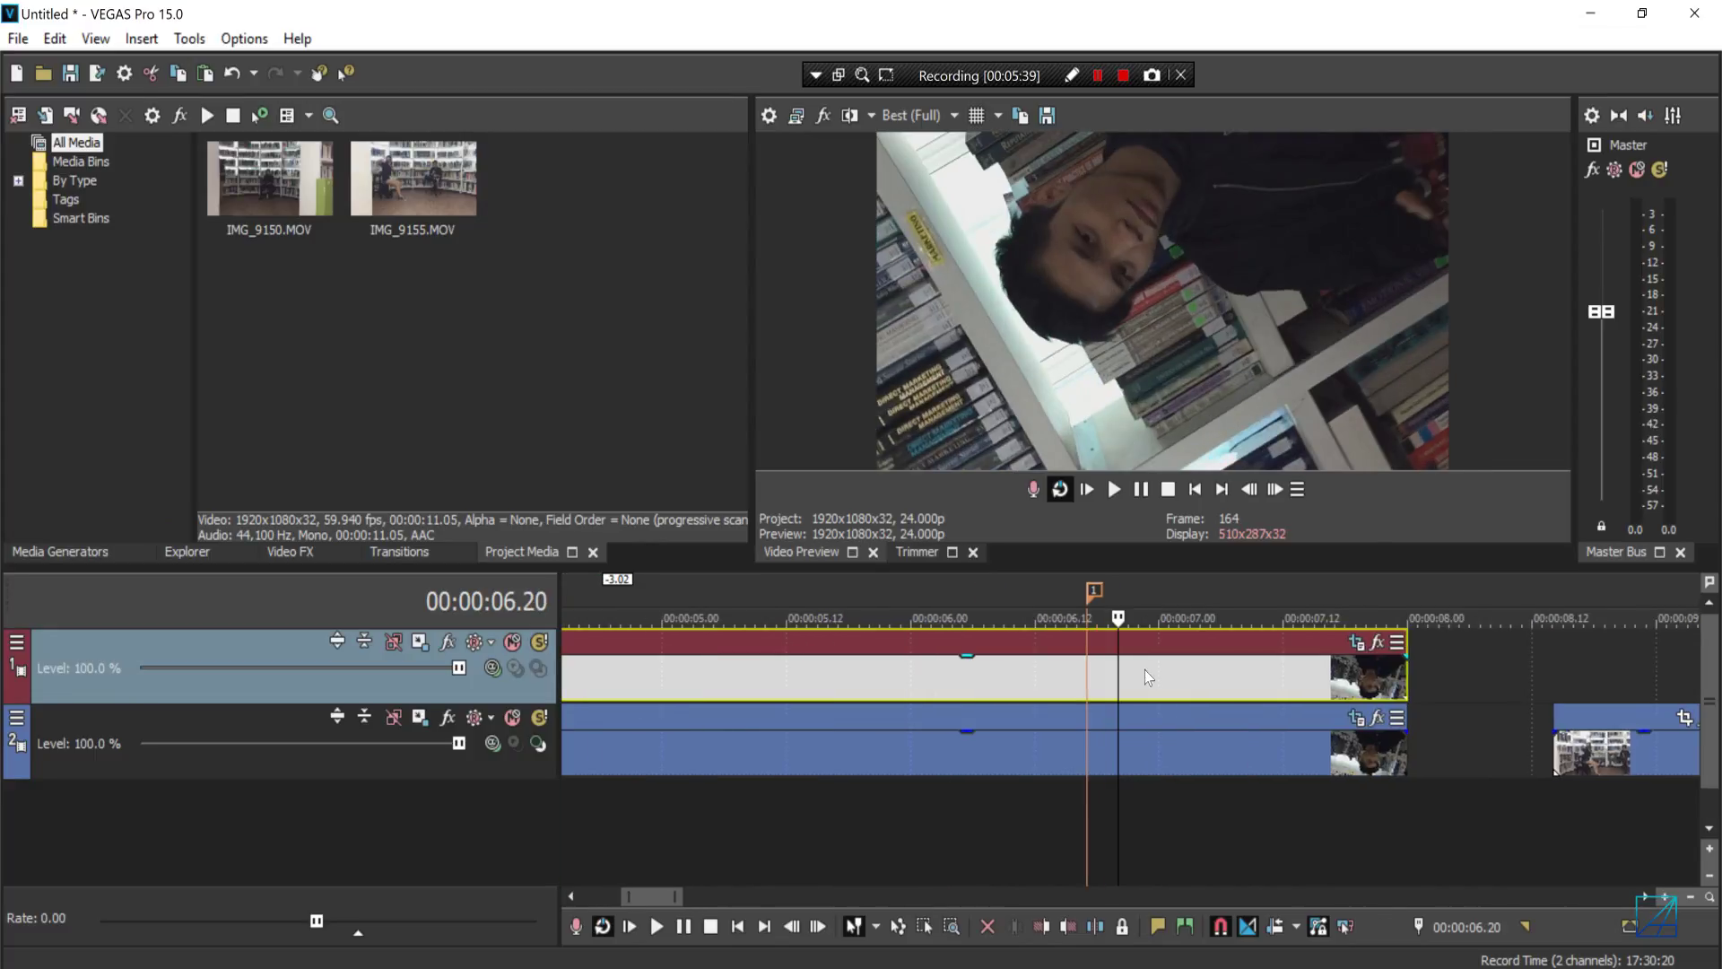
drag(1411, 656, 1088, 661)
scroll(1178, 682, down, 4)
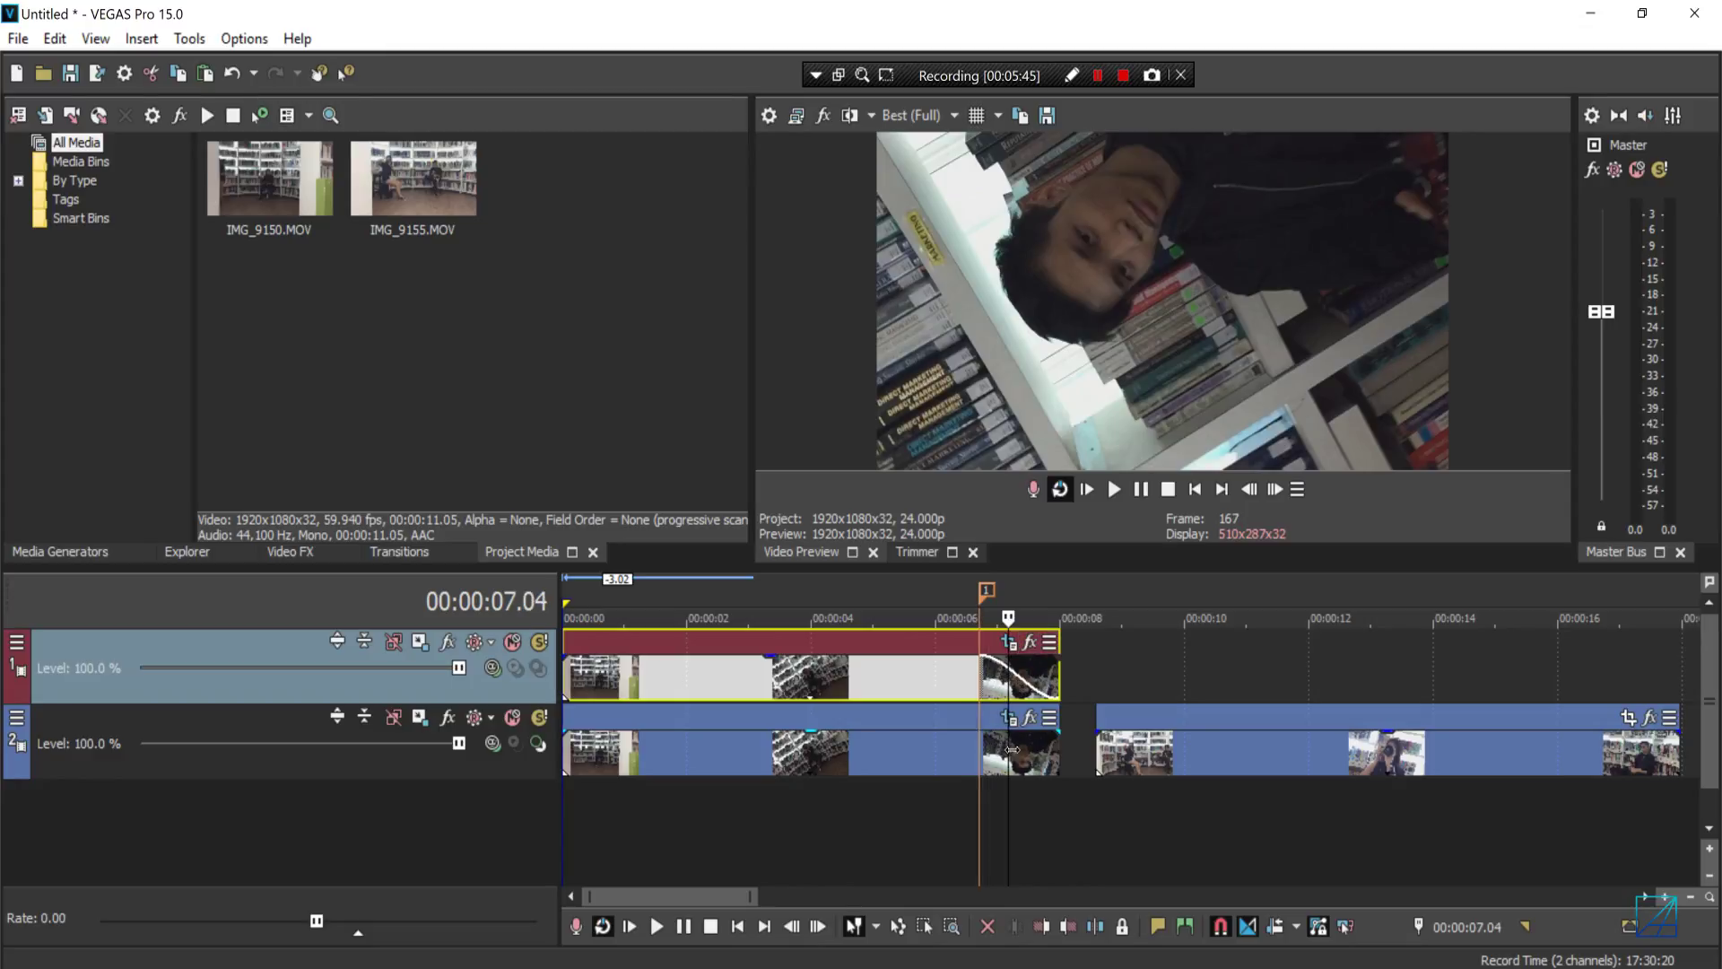
Move IMG_9155 down to a new third track, starting near 6.17 s under the transition
click(1148, 751)
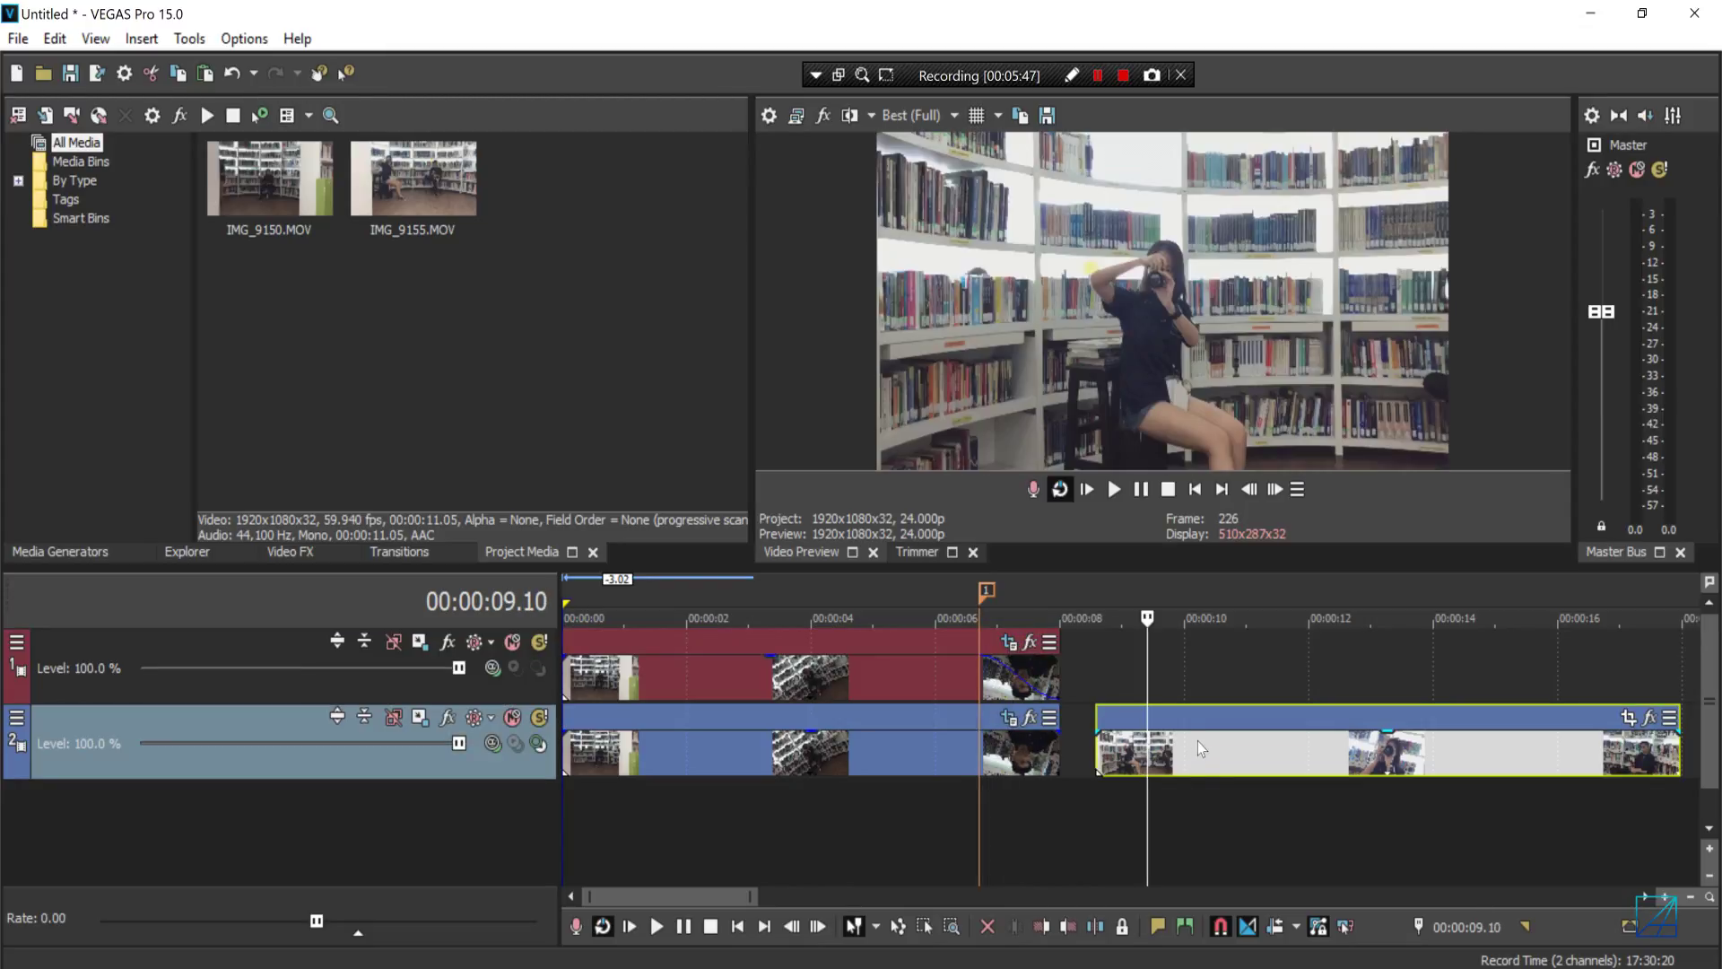
drag(1199, 743, 1095, 827)
click(1002, 833)
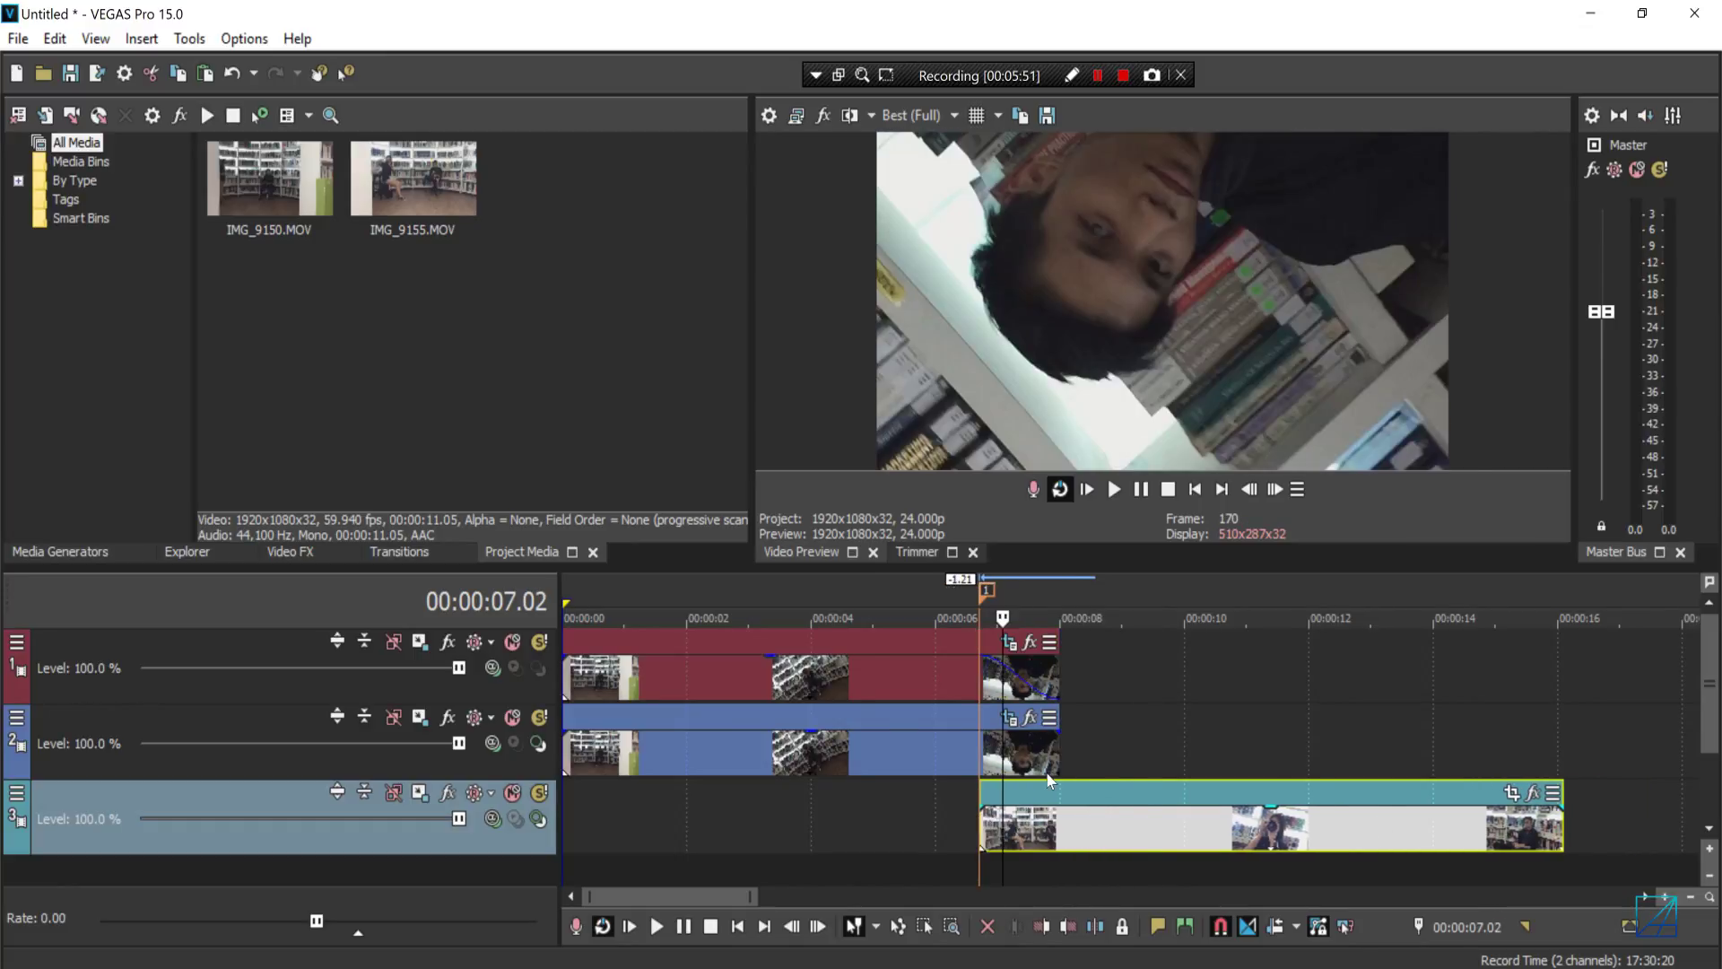
scroll(1054, 695, up, 3)
scroll(1086, 787, down, 3)
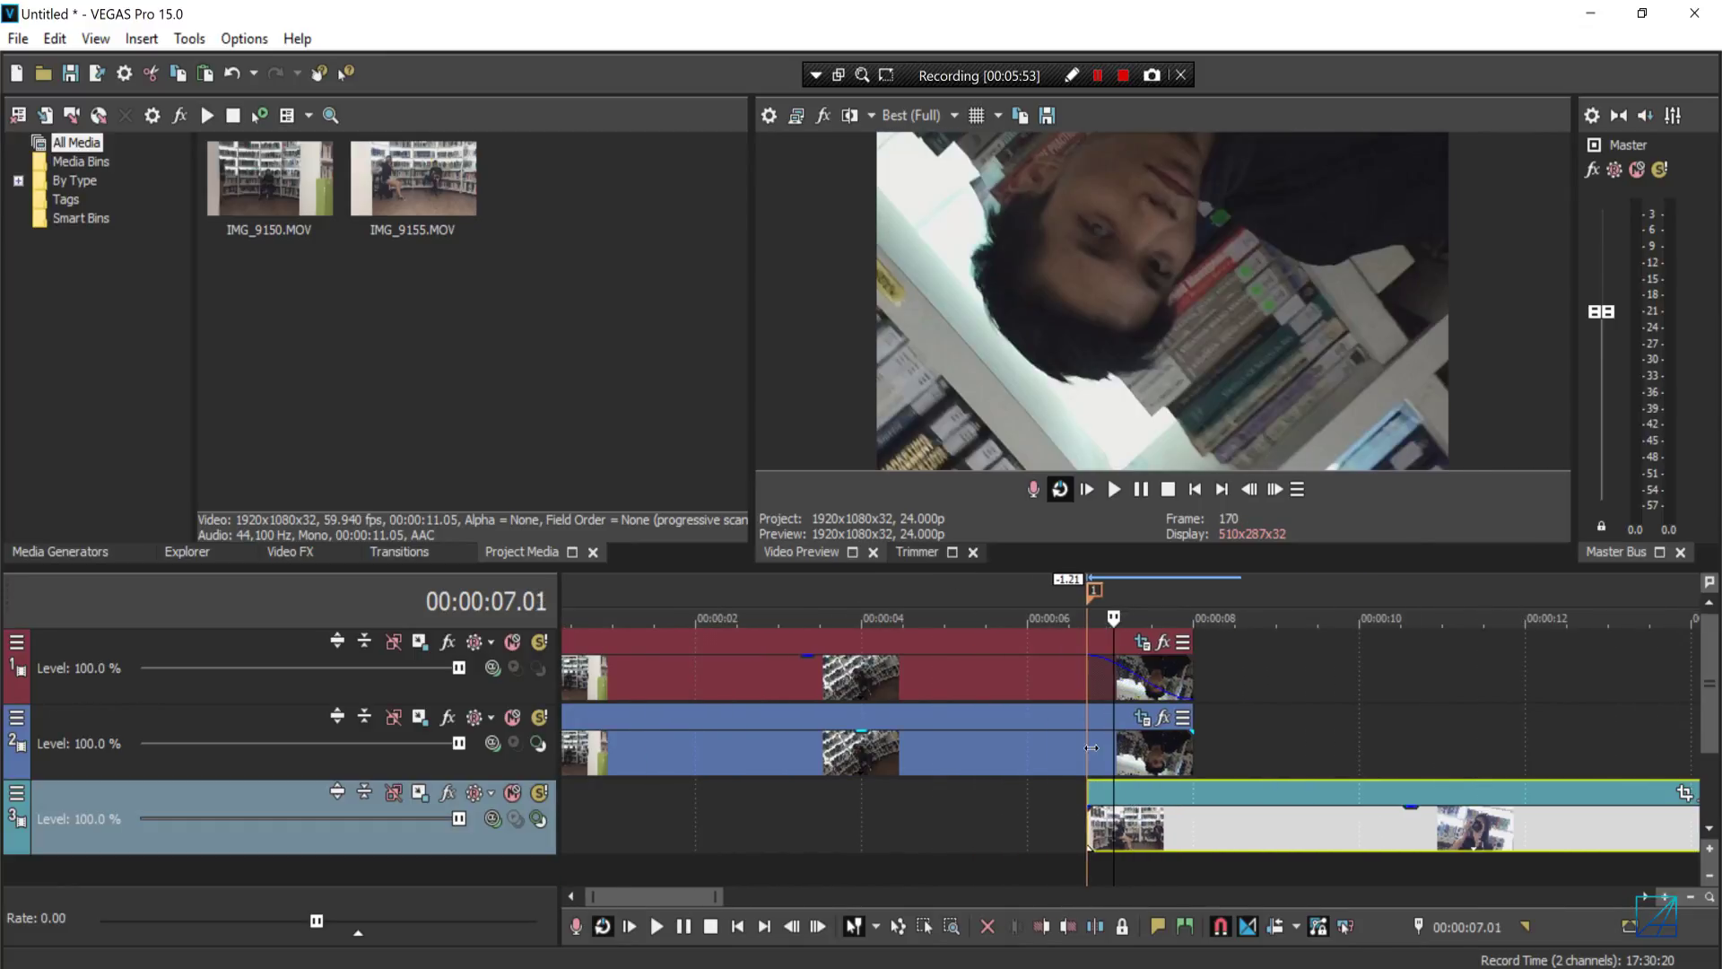
mouse_move(1091, 748)
mouse_down()
mouse_move(1239, 761)
mouse_move(1058, 751)
mouse_up()
click(1135, 742)
click(1145, 744)
click(1186, 749)
click(1211, 756)
click(1104, 758)
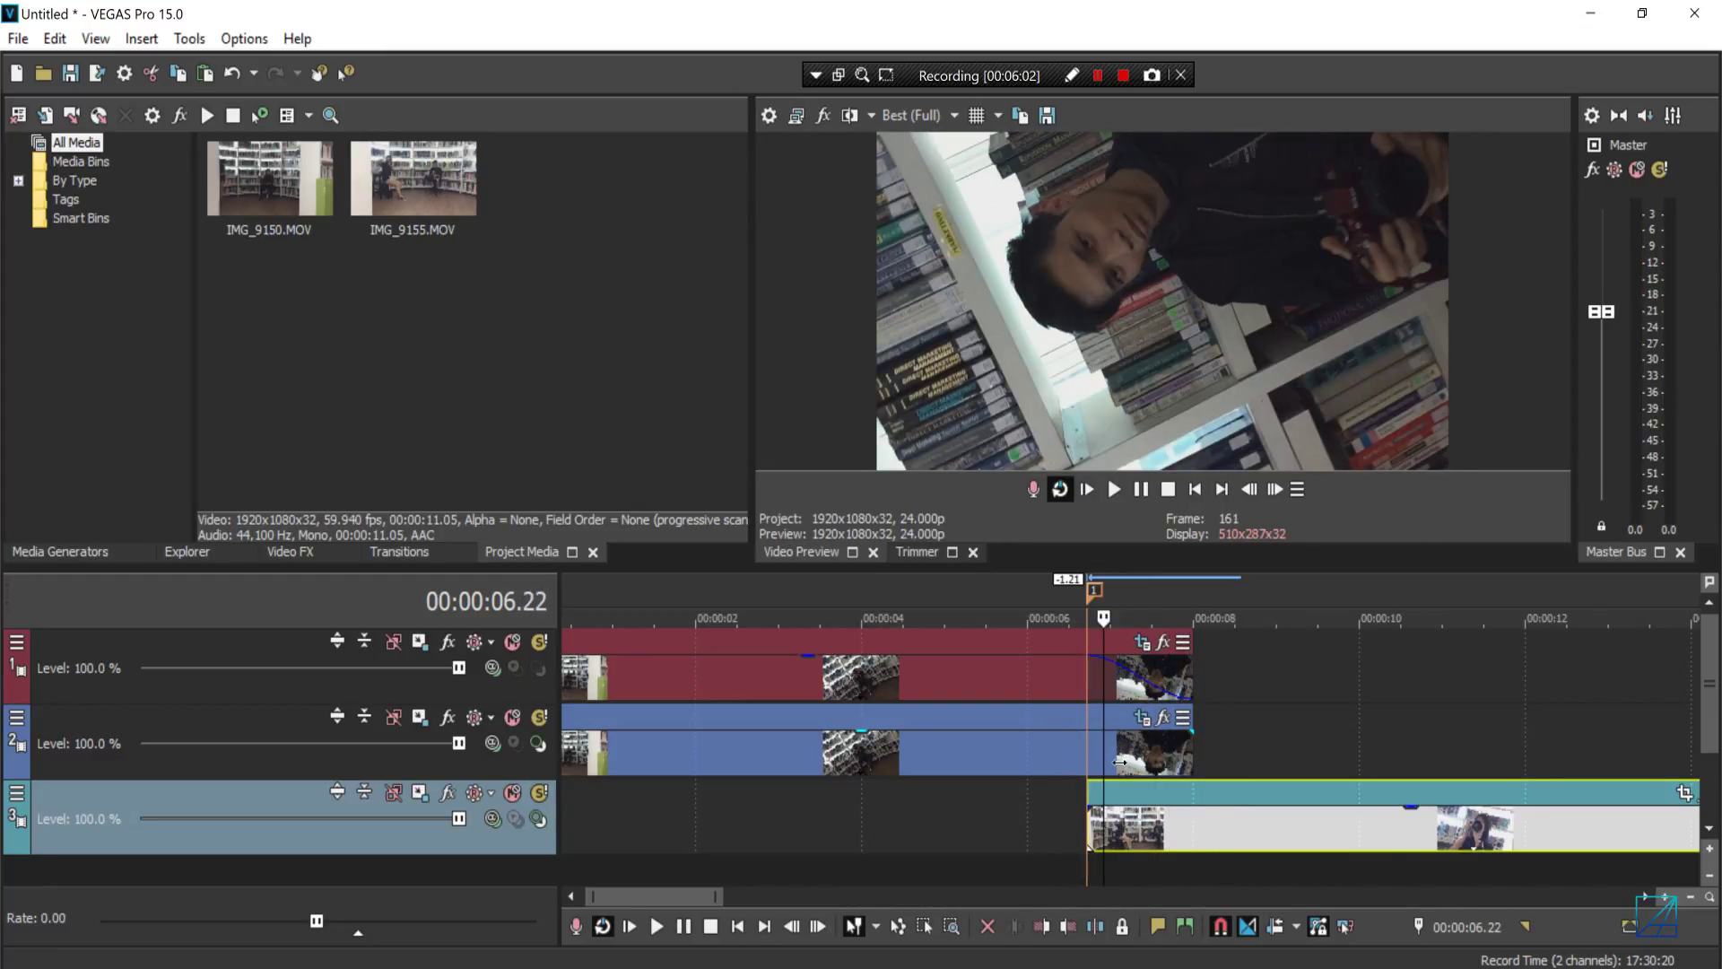
click(1237, 758)
click(1120, 755)
click(1054, 762)
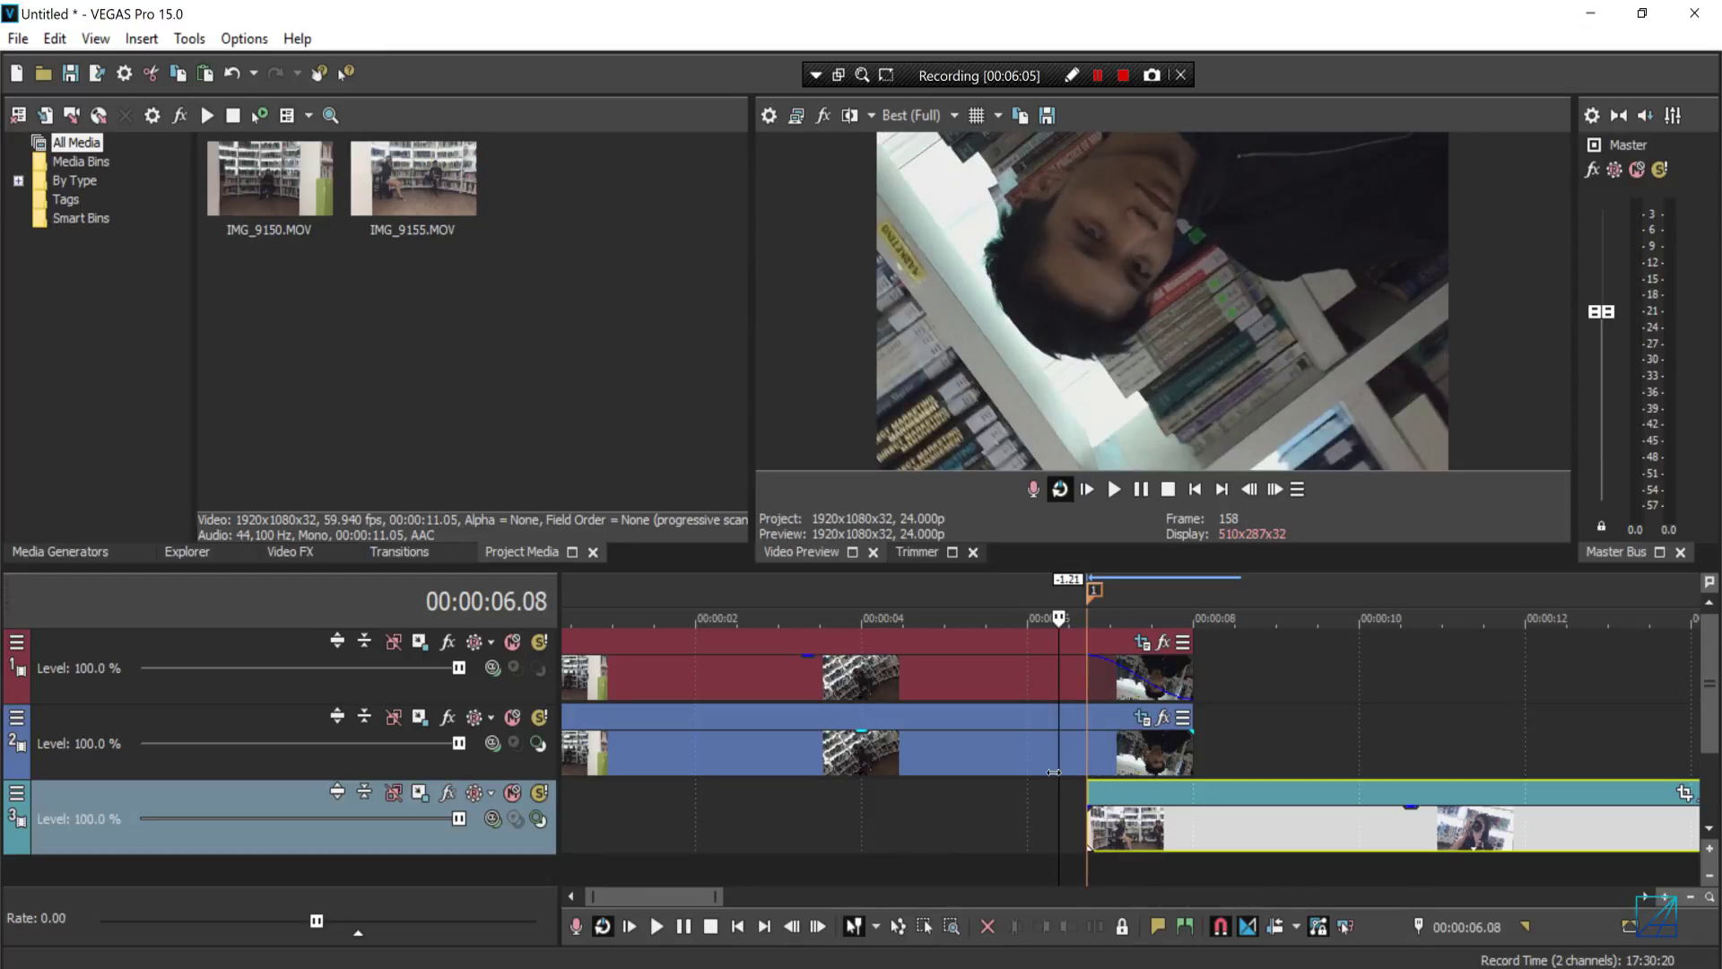
click(1052, 771)
mouse_move(1054, 772)
mouse_down()
mouse_move(1211, 782)
mouse_move(1050, 803)
mouse_up()
click(1038, 804)
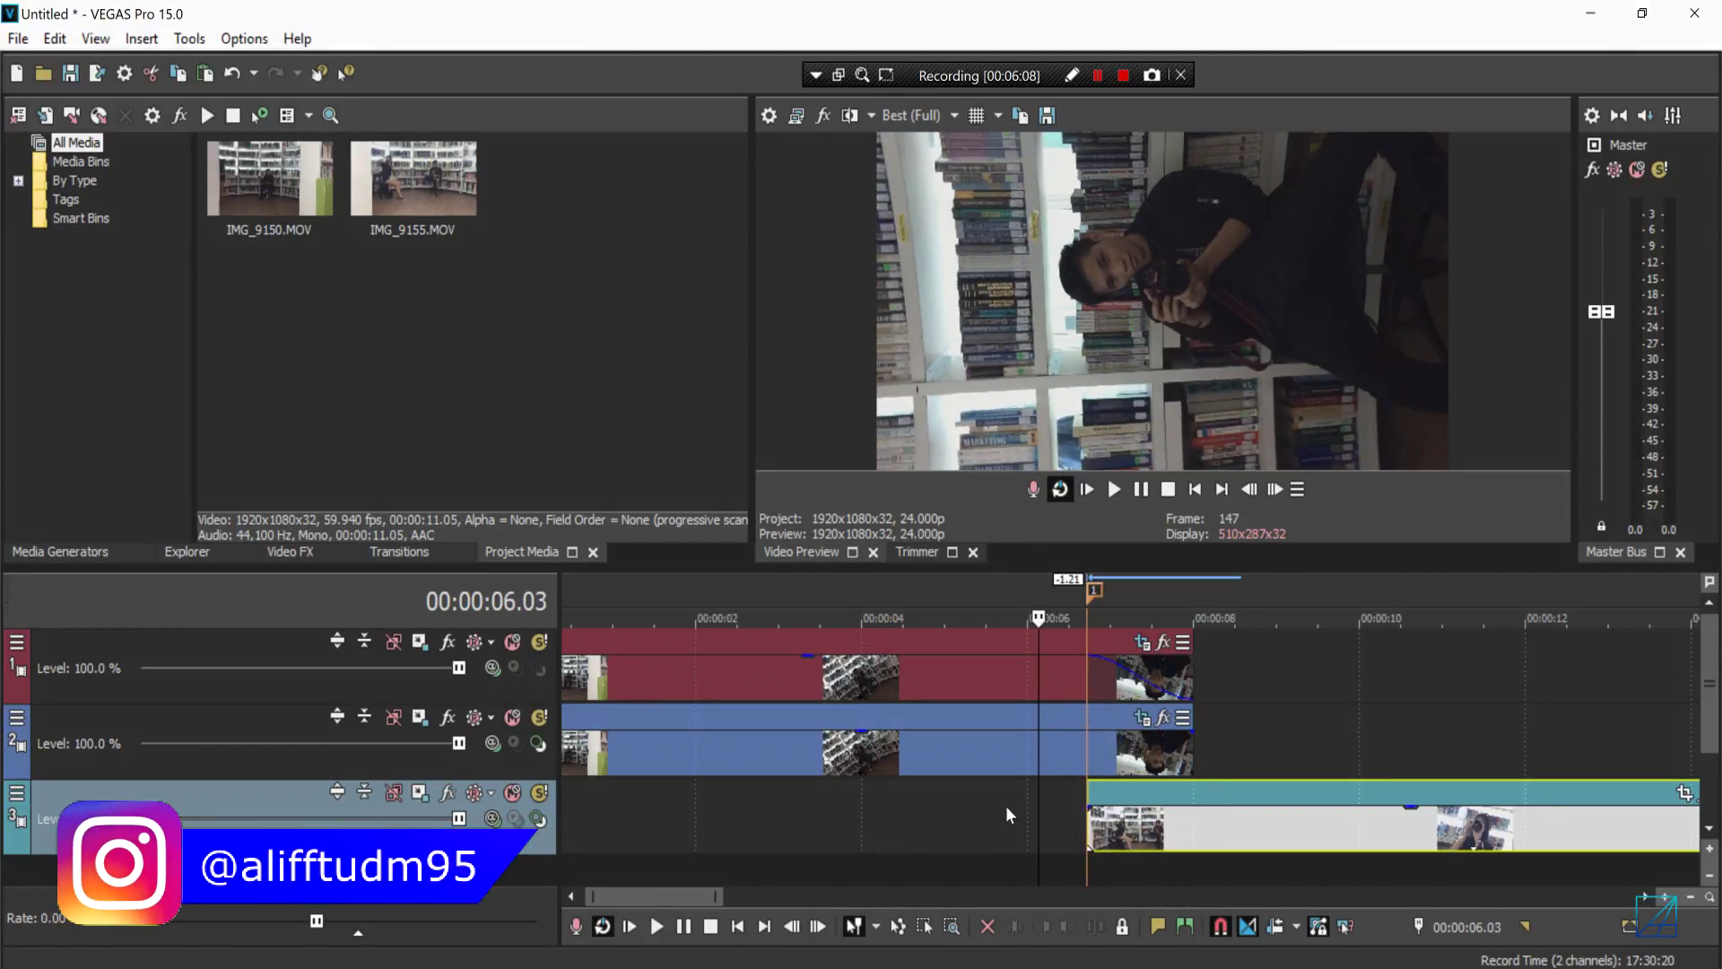